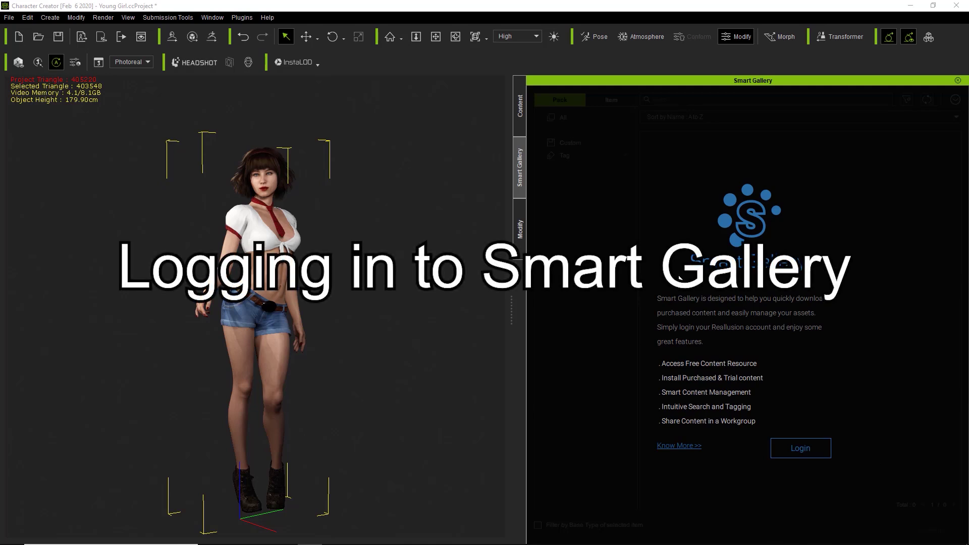
Open the Smart Gallery panel from the Plugins menu
left_click(241, 18)
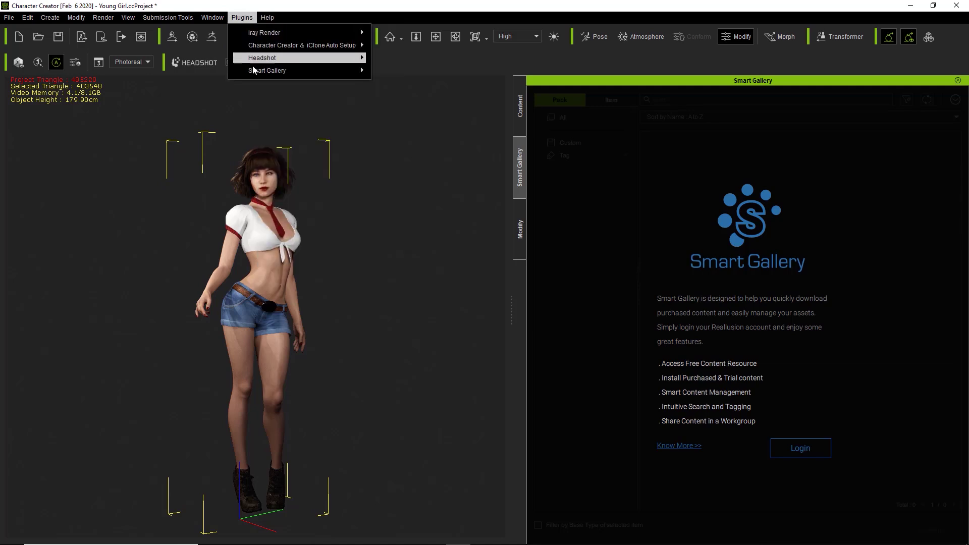
mouse_move(271, 71)
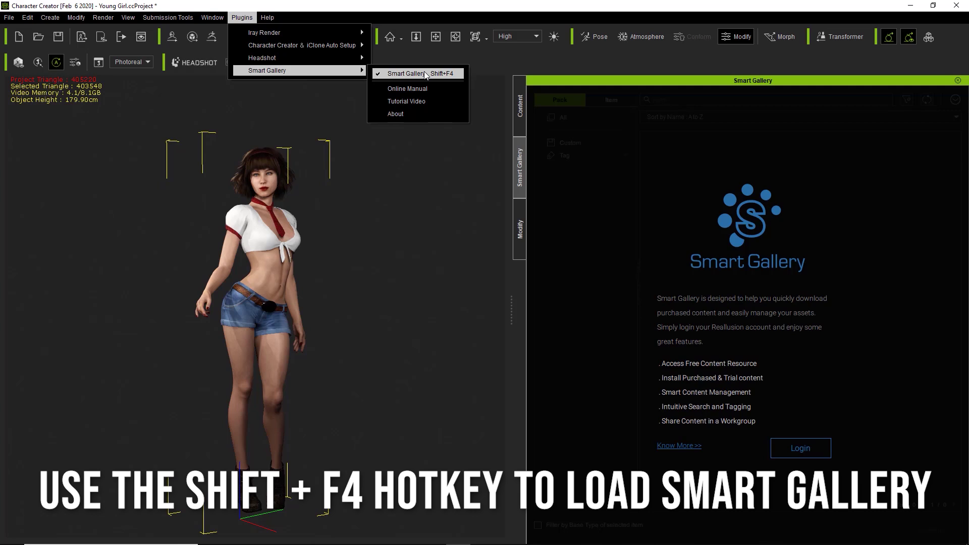
left_click(430, 14)
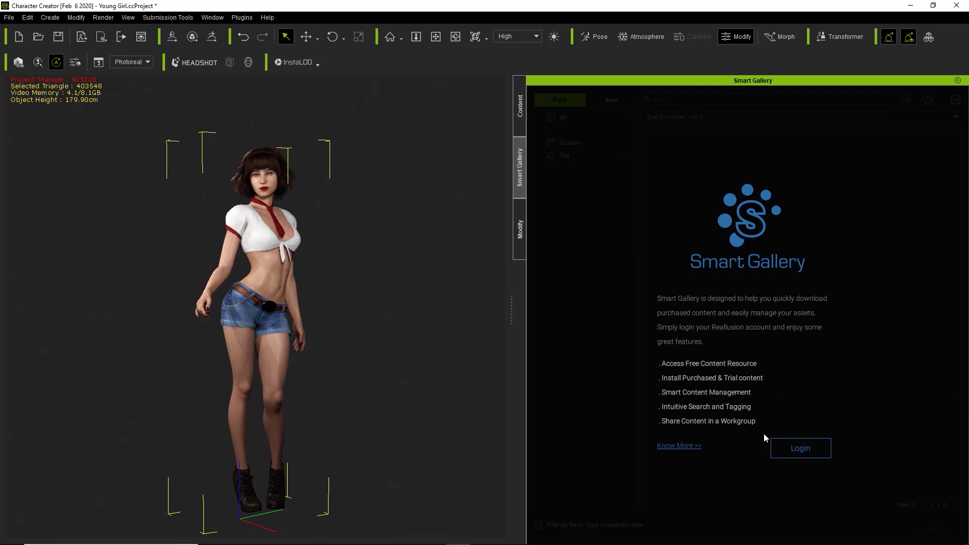
Sign in to Smart Gallery with the account e-mail and password, then launch it past the license page
left_click(792, 449)
left_click(449, 219)
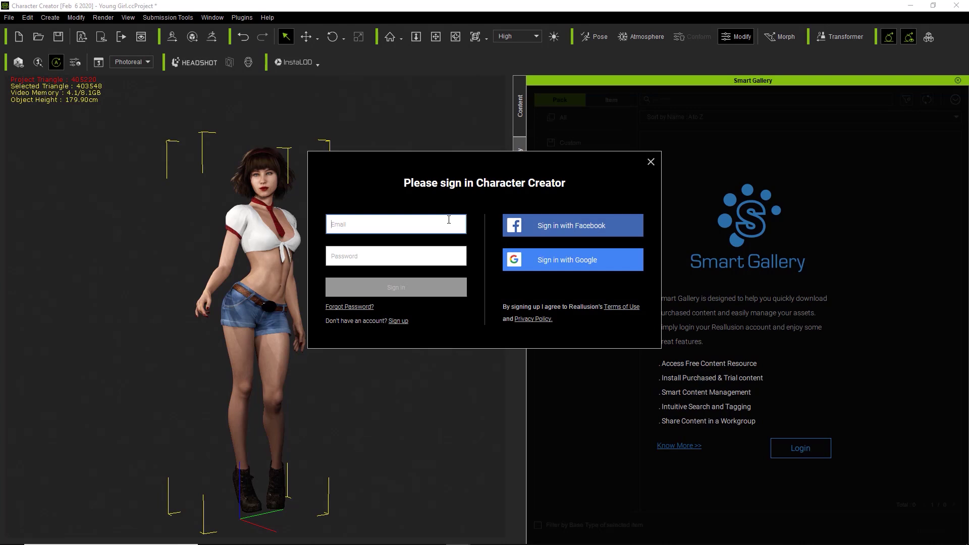
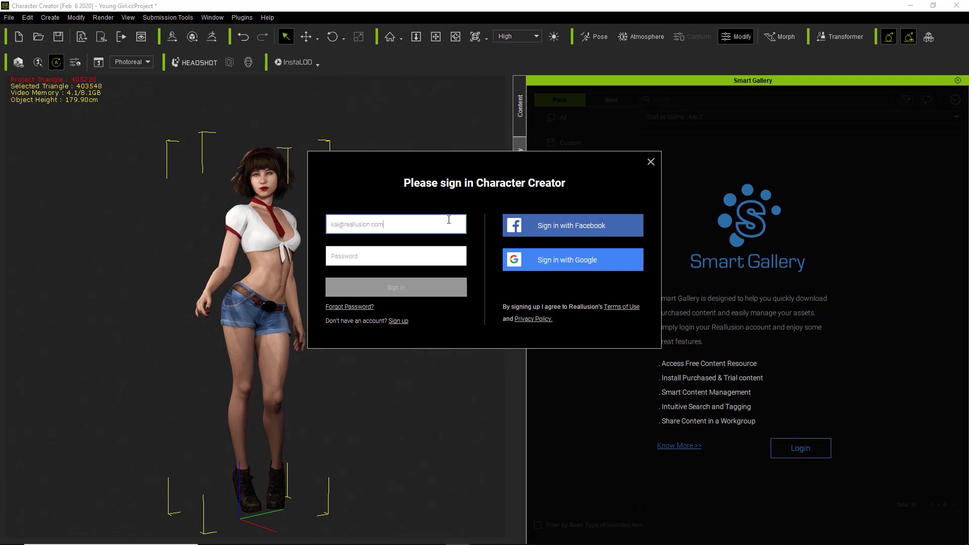
key("Tab")
type("****")
key("Return")
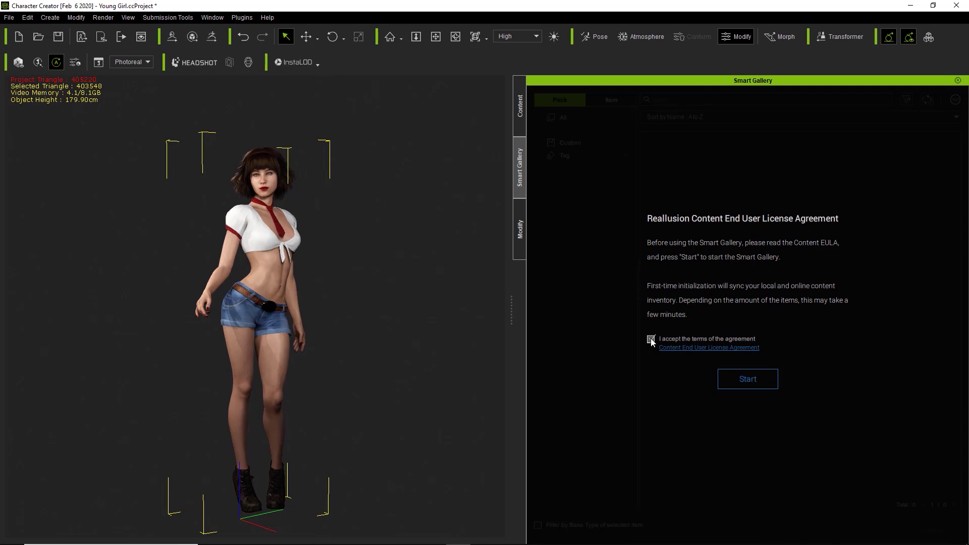
left_click(753, 380)
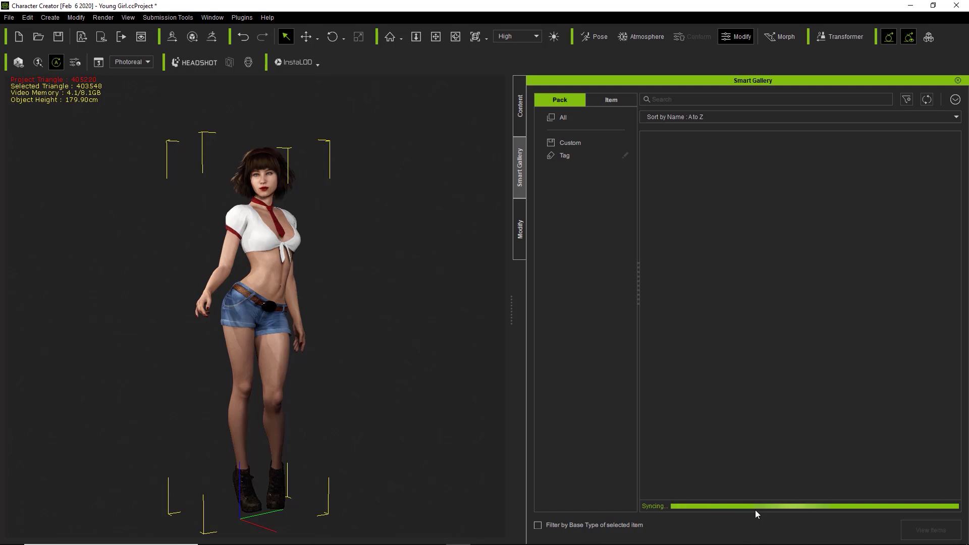
Scroll down the synced Pack library listing 174 packs
scroll(807, 375, "down", 1)
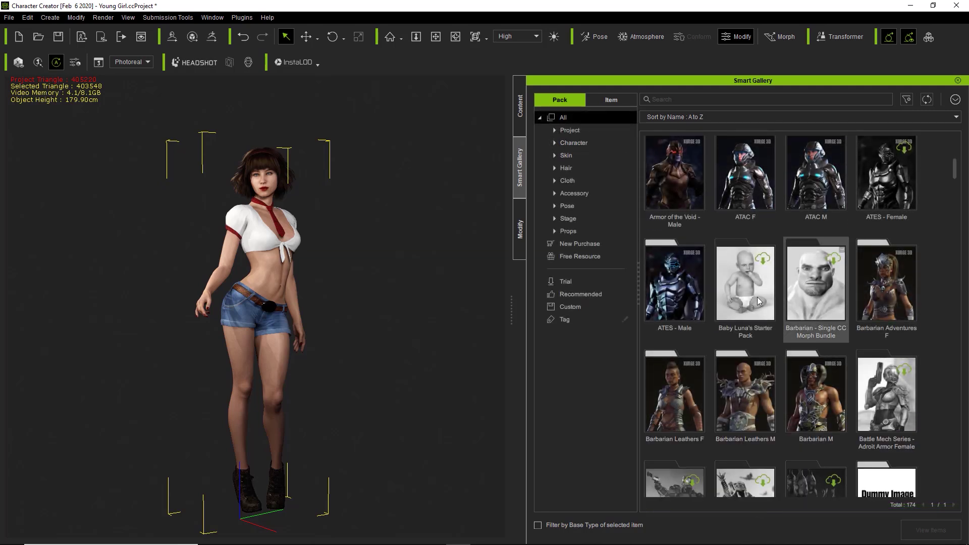
Scroll up to the ATES - Female pack, install it, and bring up its pack actions
scroll(752, 298, "up", 1)
scroll(752, 300, "up", 1)
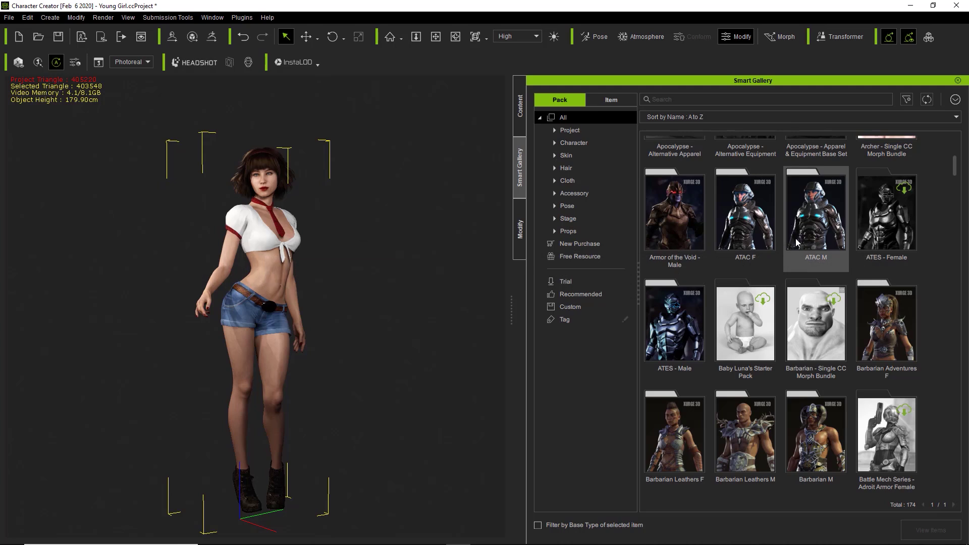
scroll(797, 242, "up", 1)
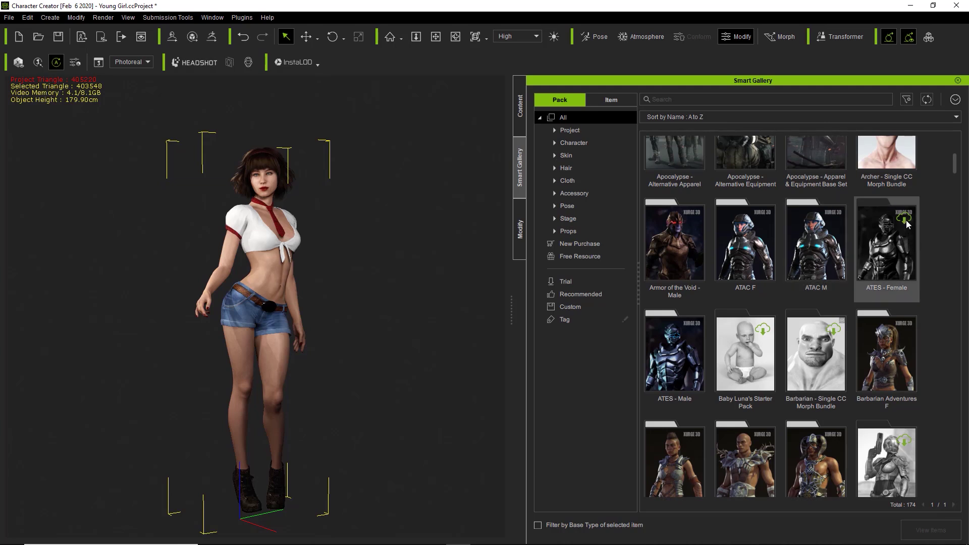
double_click(887, 242)
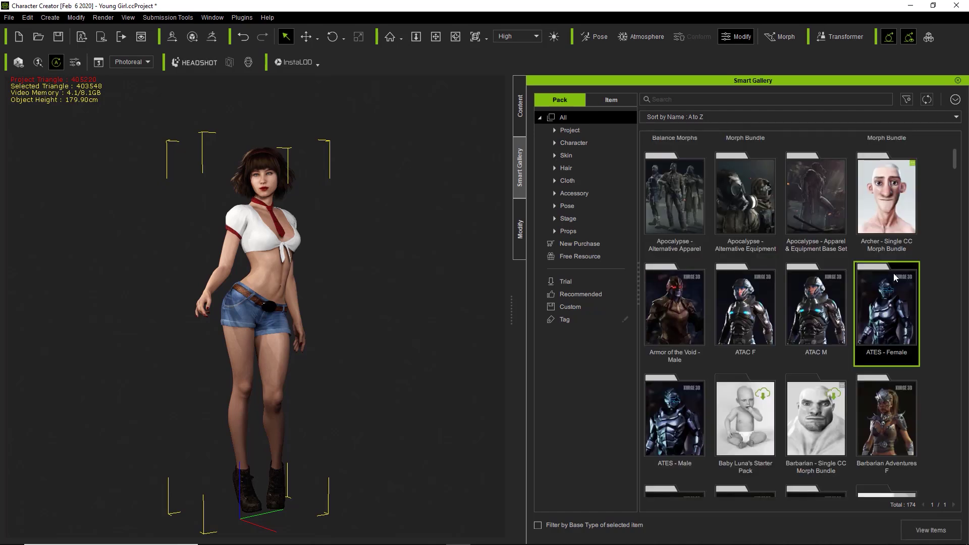
right_click(882, 308)
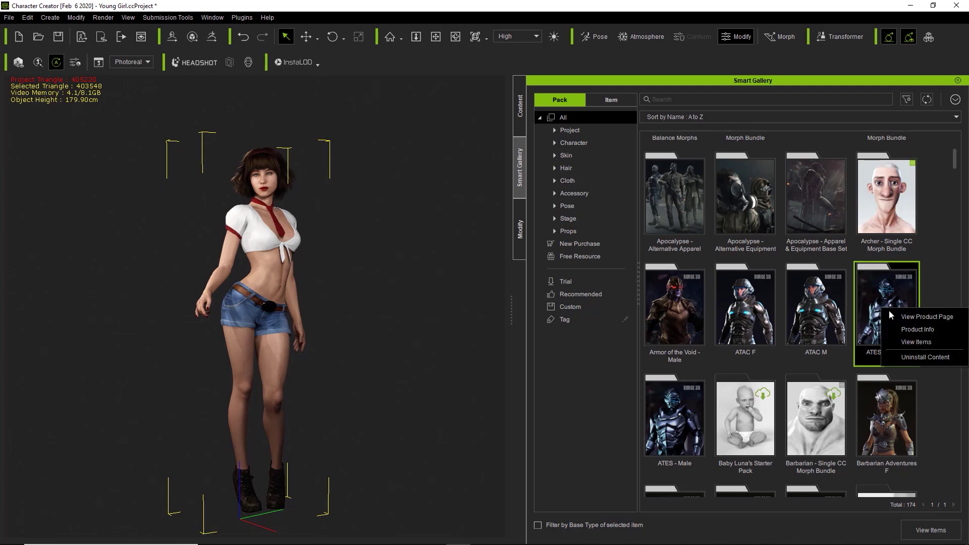
left_click(904, 329)
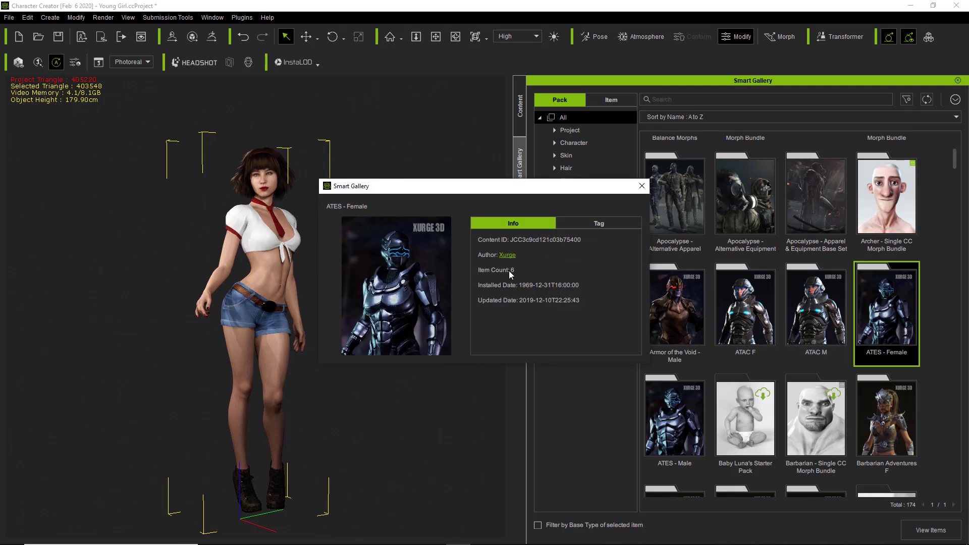
left_click(642, 187)
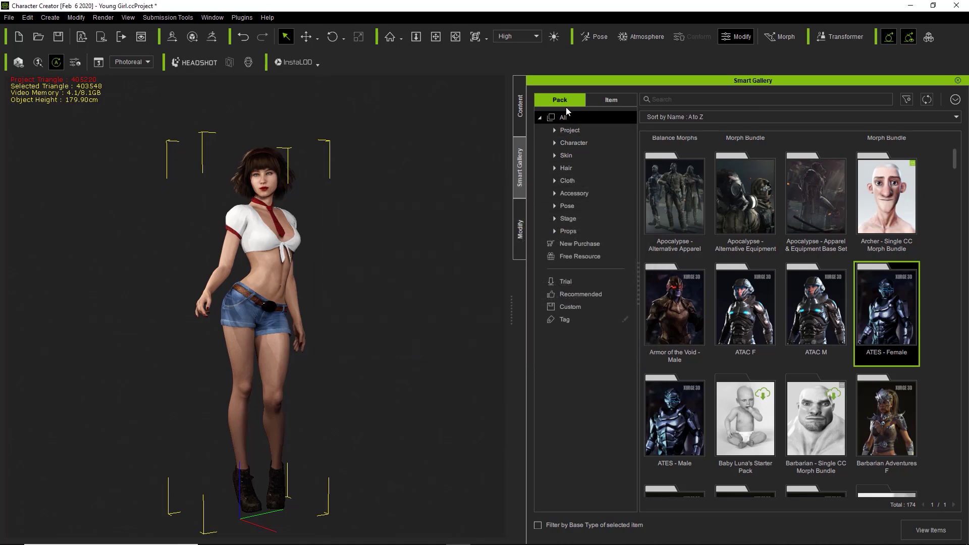
left_click(608, 102)
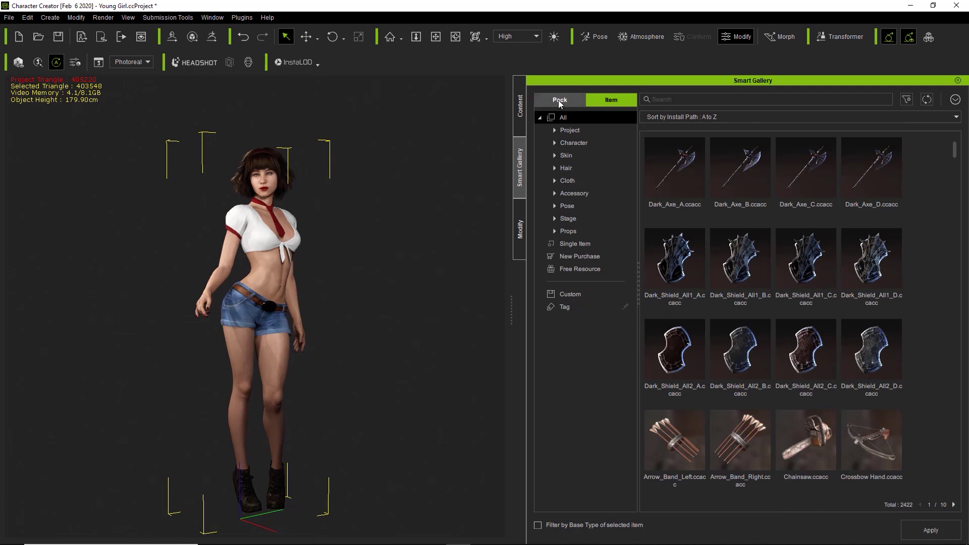
left_click(558, 100)
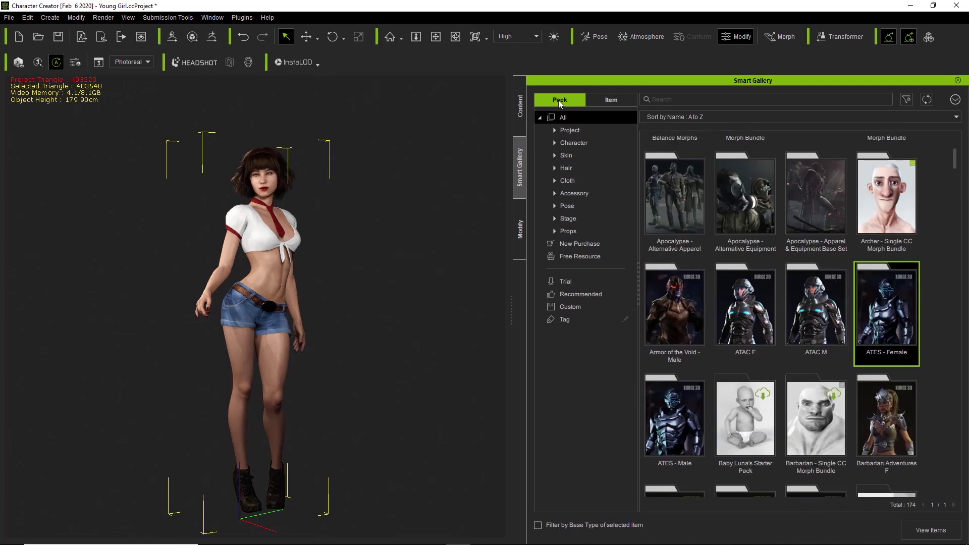
double_click(893, 312)
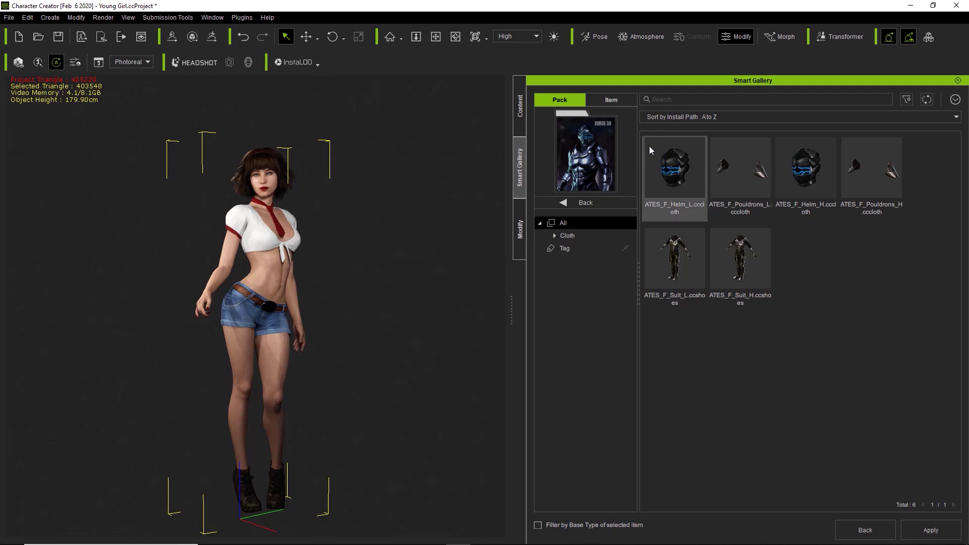
left_click(586, 202)
scroll(728, 265, "down", 1)
scroll(728, 264, "down", 3)
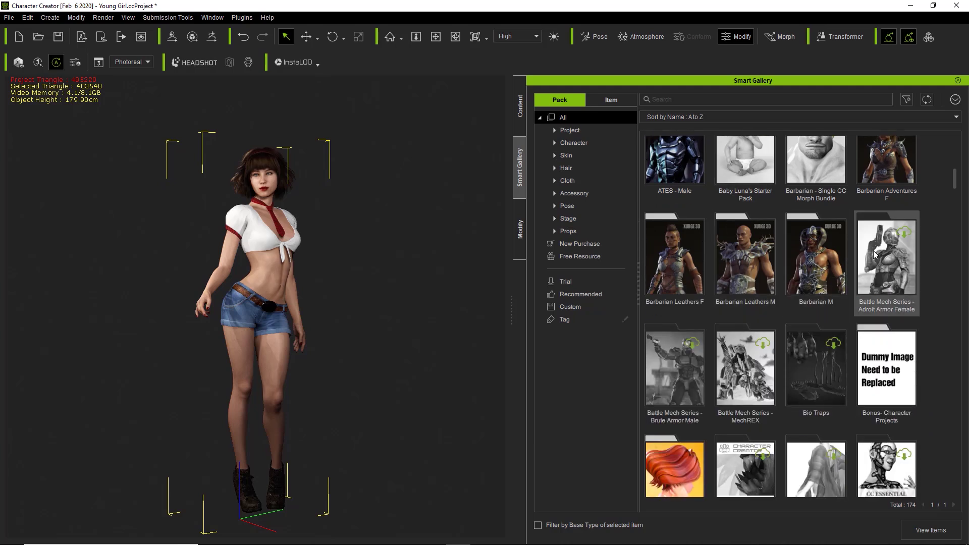
right_click(889, 253)
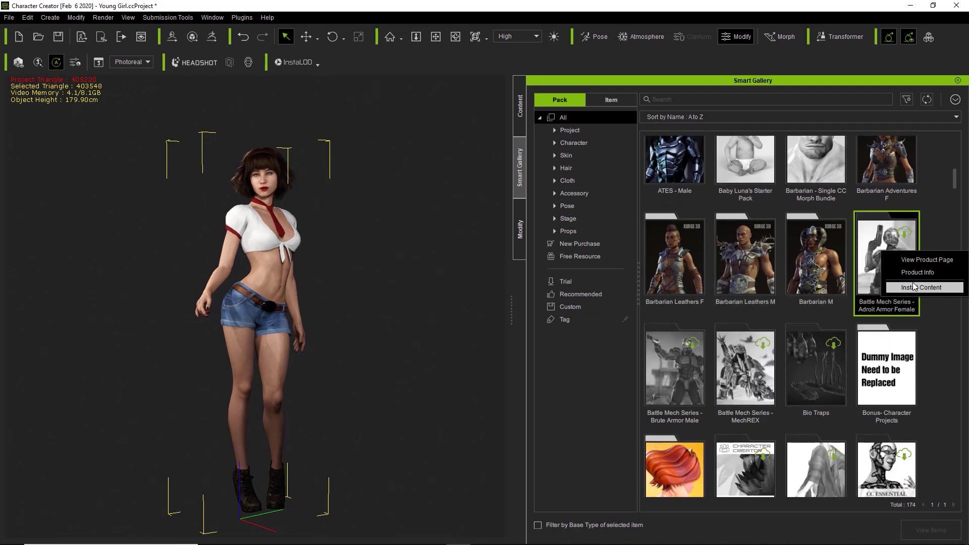
Install the Adroit Armor Female pack and uninstall the ATAC F pack
left_click(914, 287)
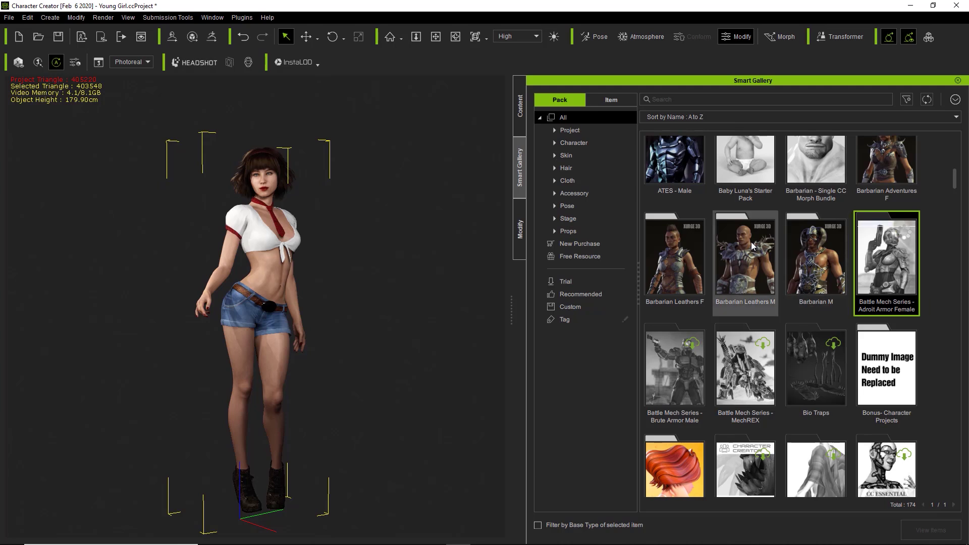
scroll(747, 245, "up", 4)
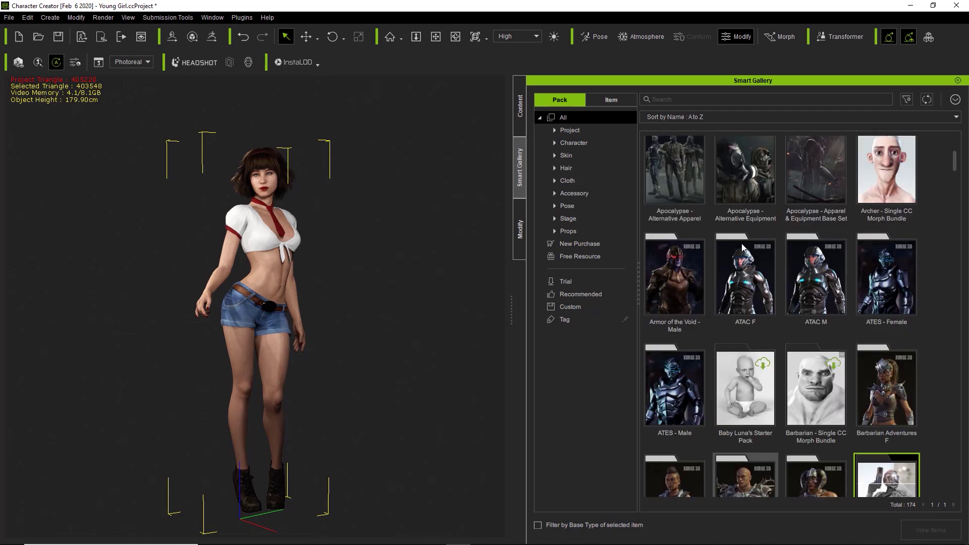
scroll(741, 243, "up", 2)
scroll(741, 243, "down", 2)
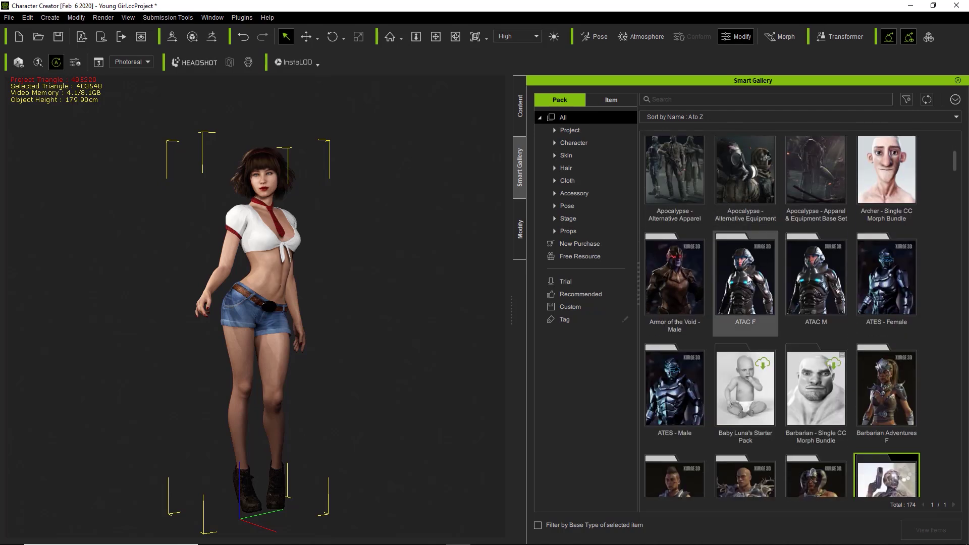
right_click(741, 276)
left_click(781, 324)
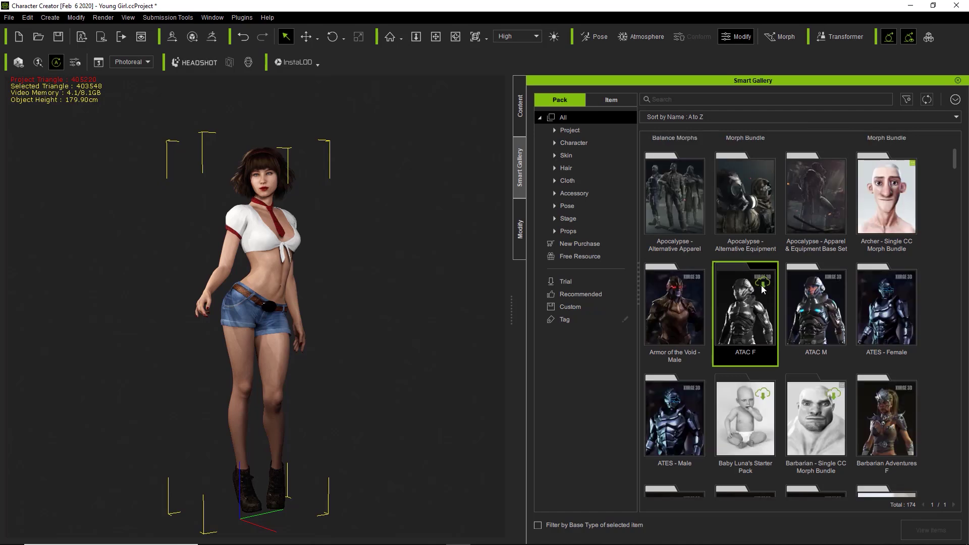
Queue the Brute Armor Male, MechREX and Bio Traps packs for installation
scroll(763, 288, "down", 4)
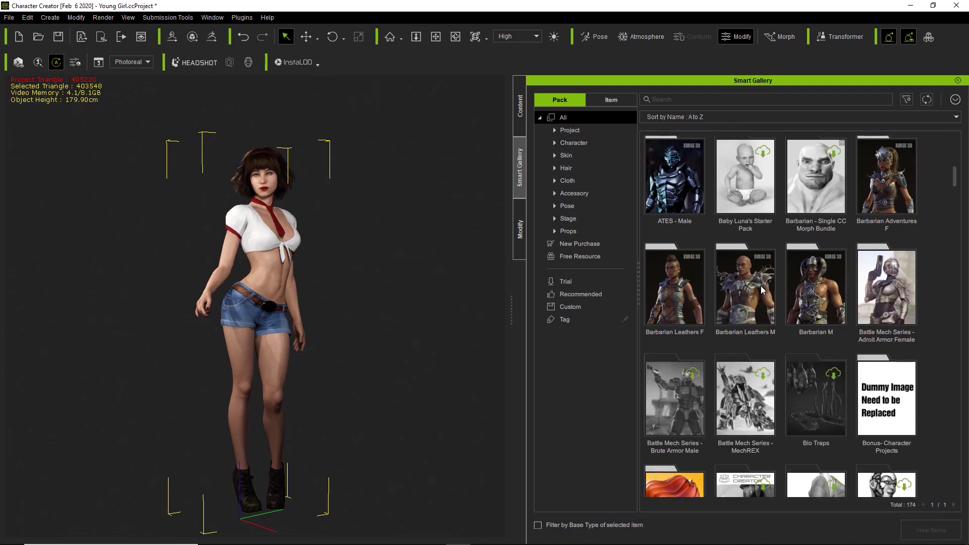
scroll(761, 286, "down", 4)
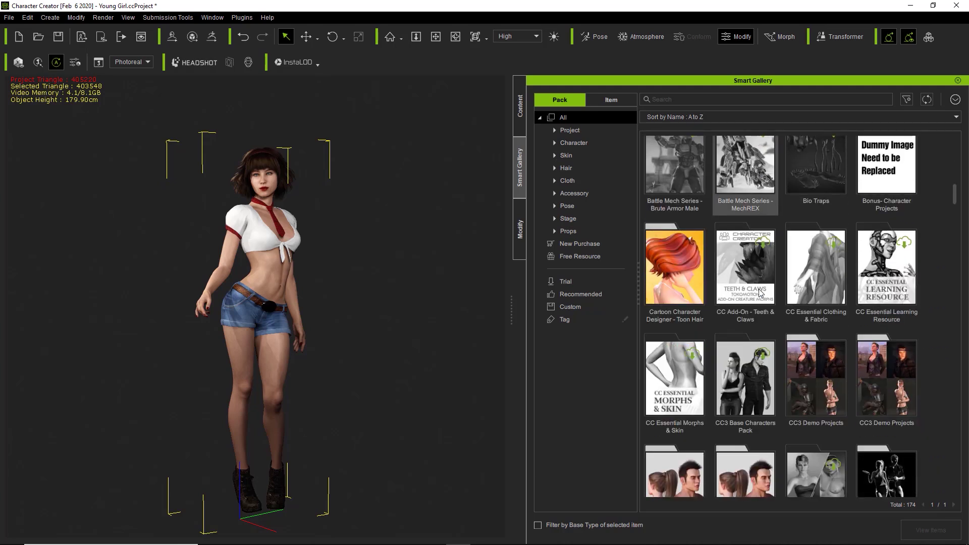
left_click(685, 203)
left_click(756, 211, "ctrl")
left_click(817, 208, "ctrl")
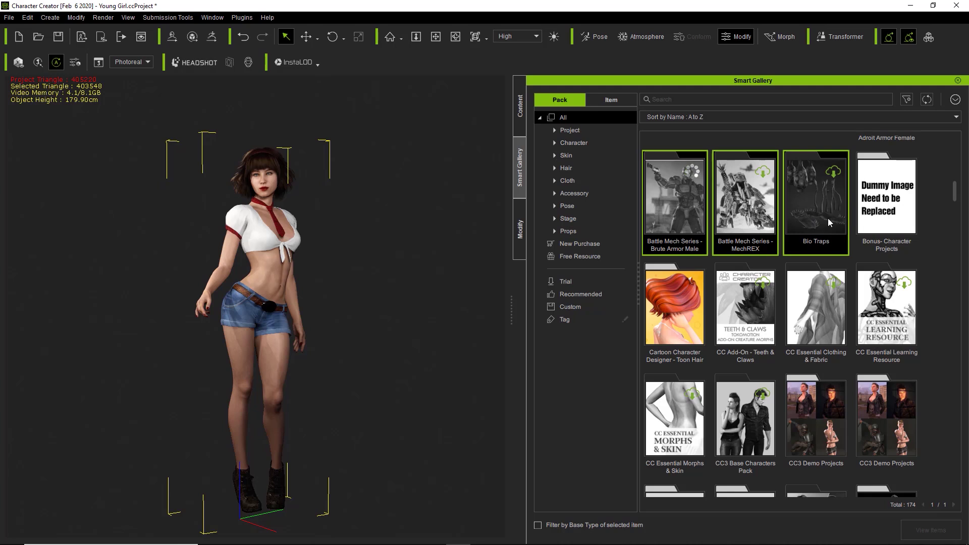
left_click(955, 99)
left_click(920, 151)
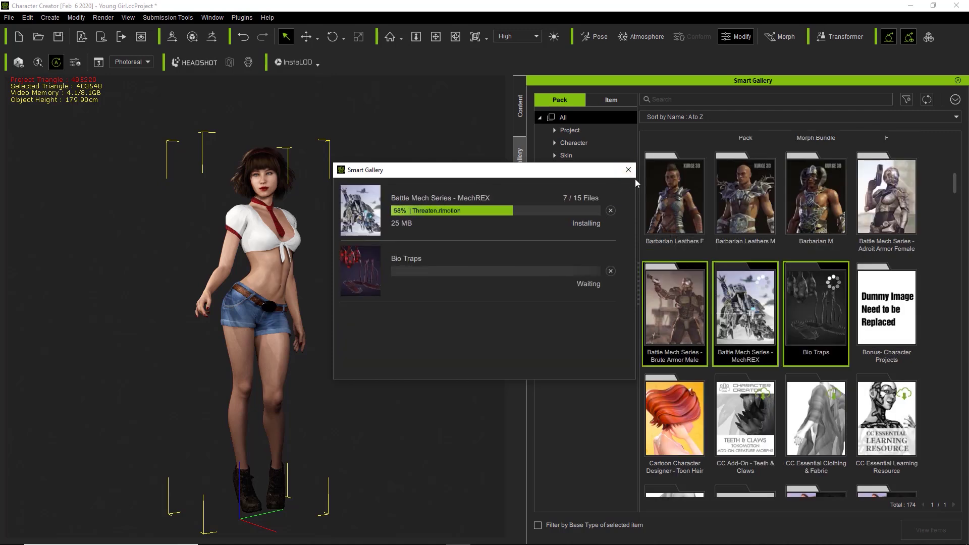
left_click(629, 170)
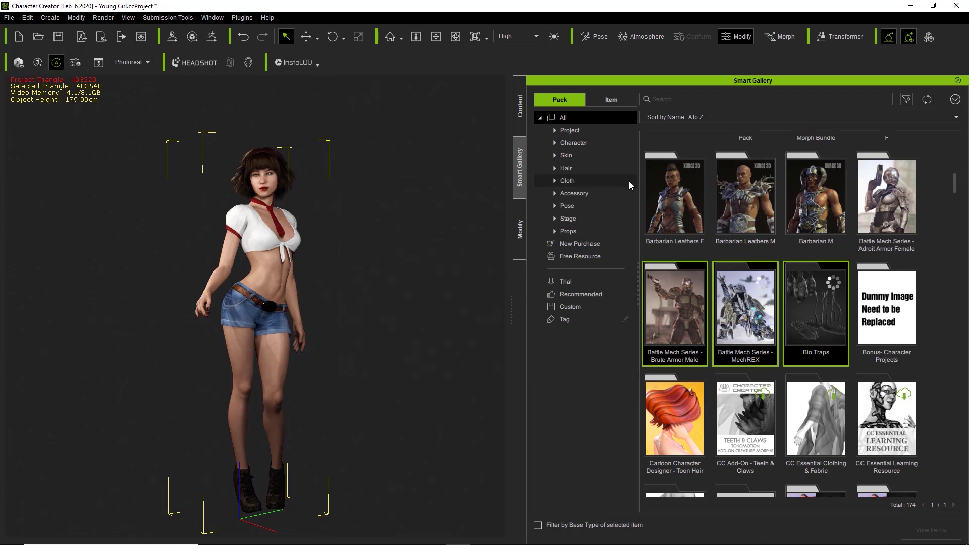
left_click(569, 131)
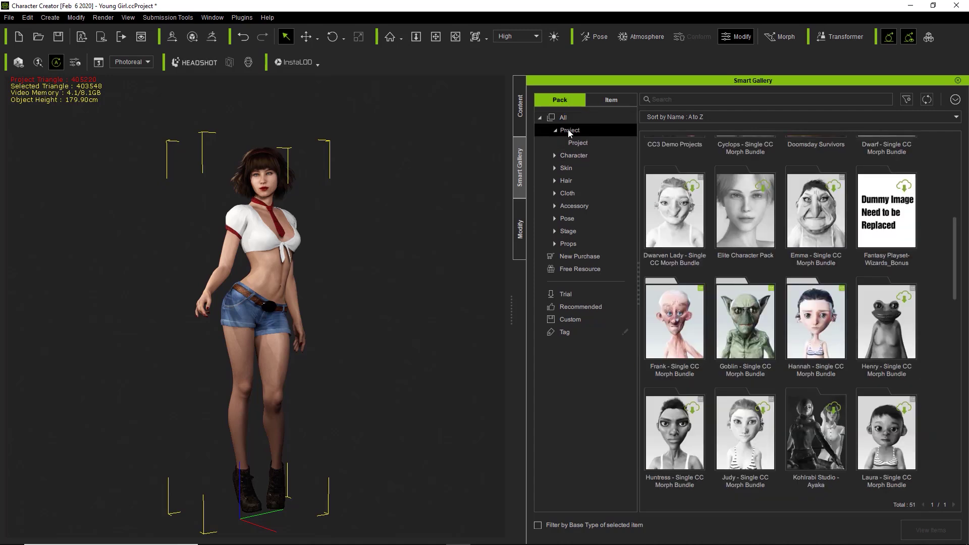
Filter to Project packs, list installed Character packs, and open Fantasy Playset - Darksider
left_click(577, 142)
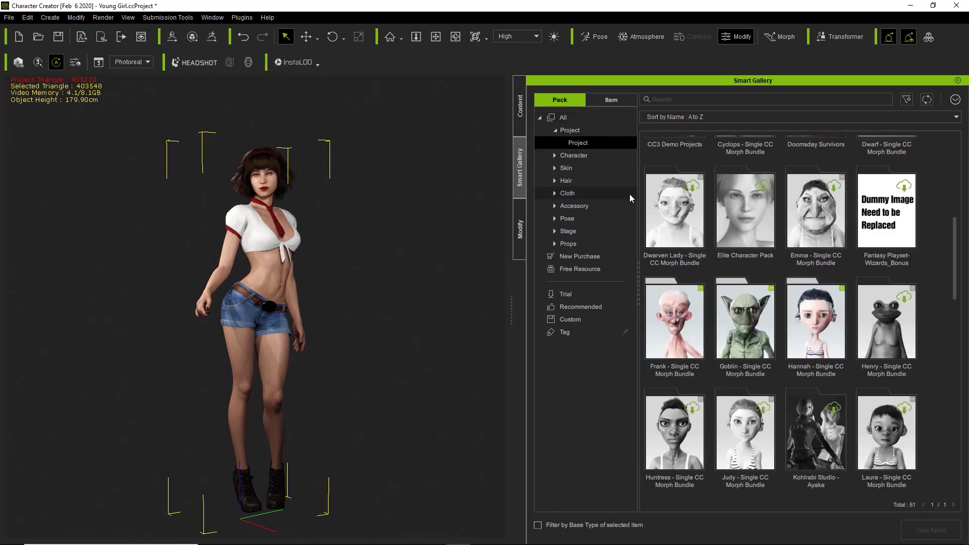
scroll(719, 238, "up", 5)
scroll(719, 237, "up", 2)
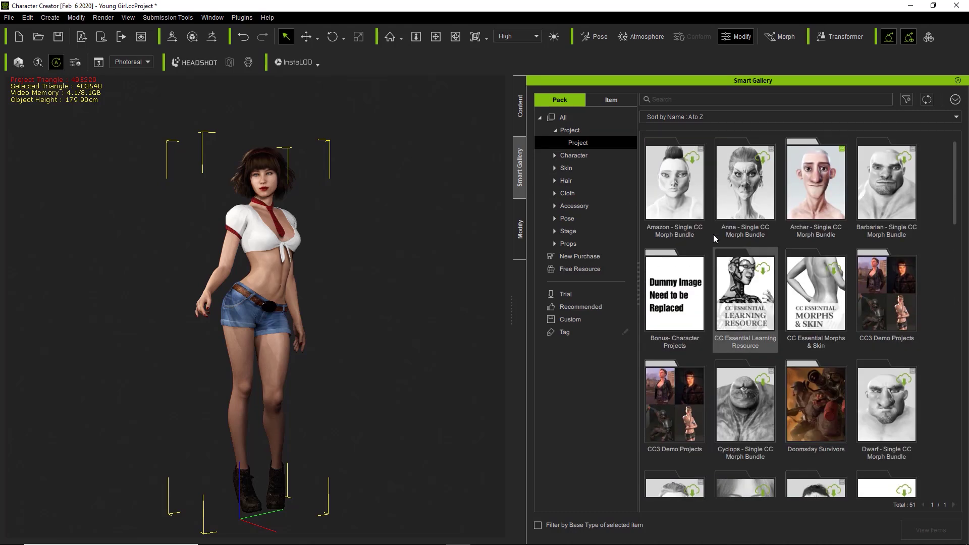
left_click(554, 157)
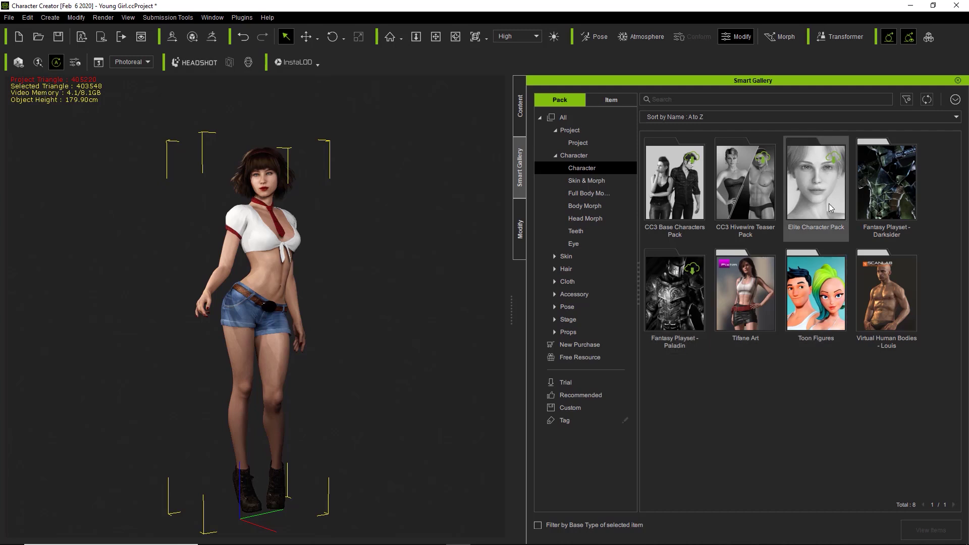
double_click(888, 189)
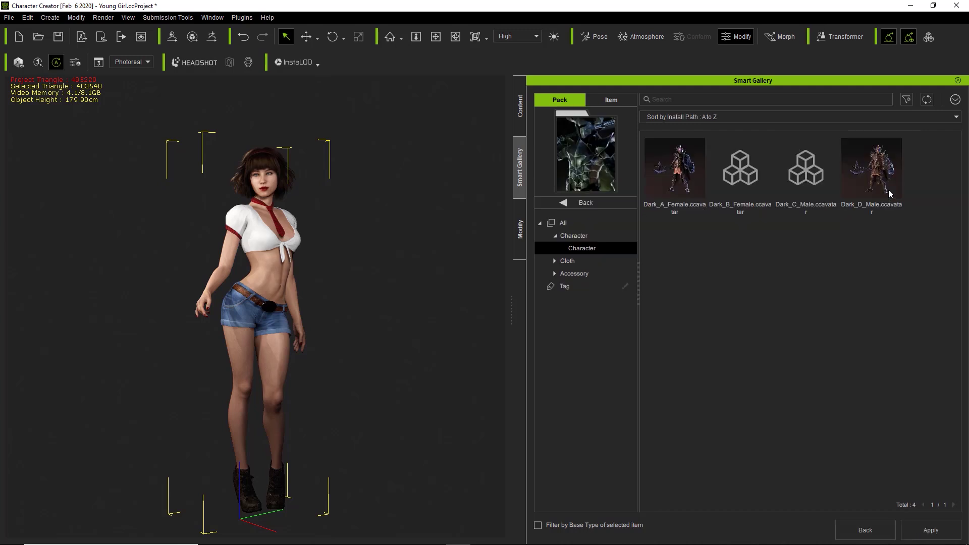
Browse the Darksider pack's Character, Cloth, Shirts, Pants, Skirts and Shoes items
left_click(566, 238)
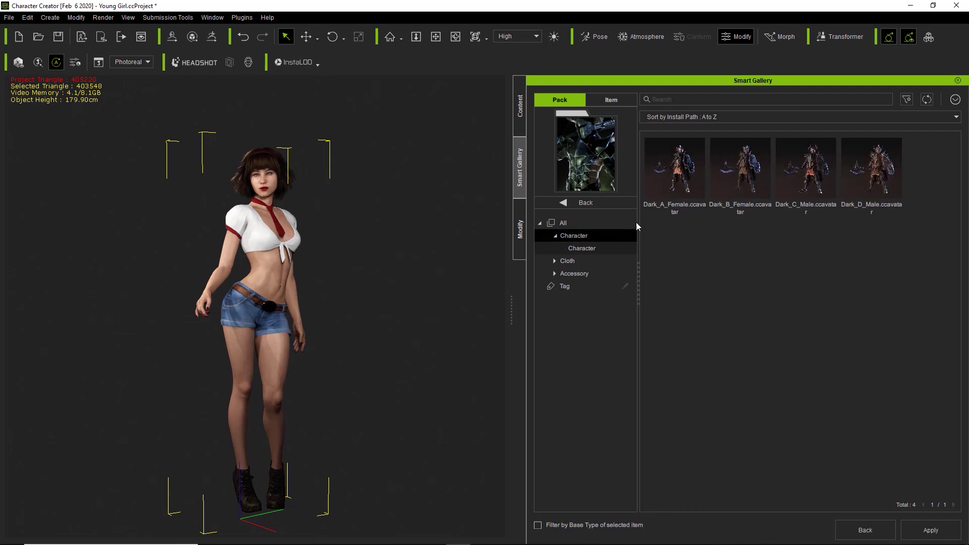
left_click(567, 260)
left_click(571, 276)
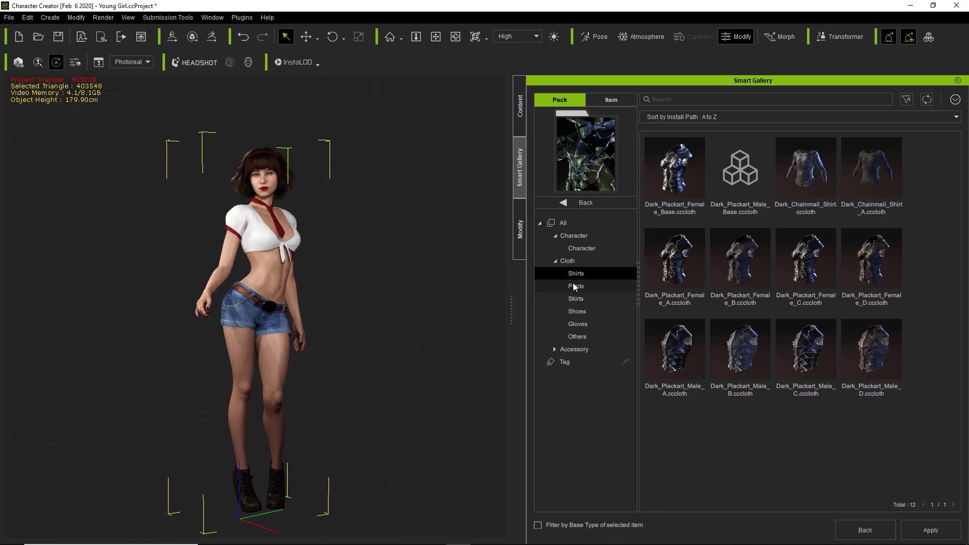
left_click(575, 286)
left_click(576, 299)
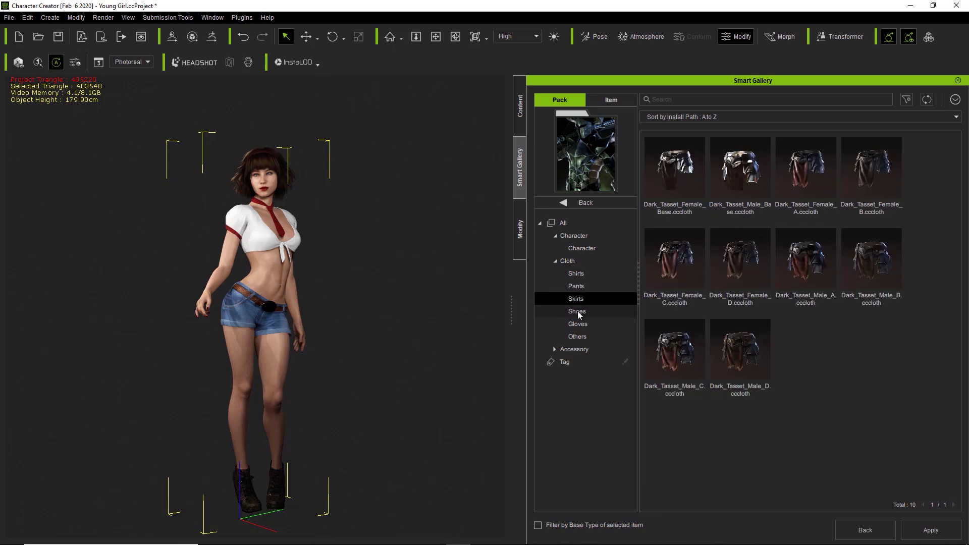
left_click(578, 311)
Browse its Head, Torso and Arm accessories, then return to the installed pack list
left_click(555, 349)
left_click(583, 360)
left_click(583, 373)
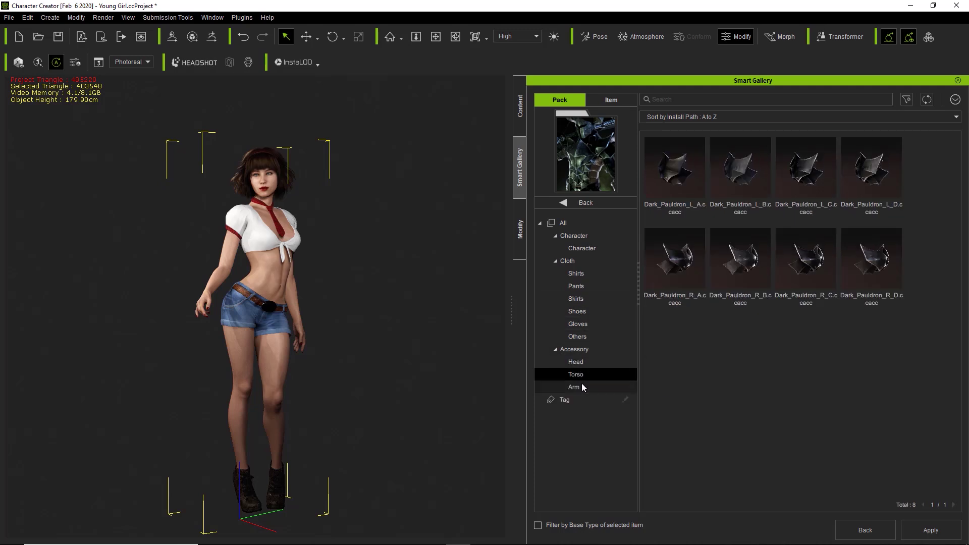
left_click(582, 385)
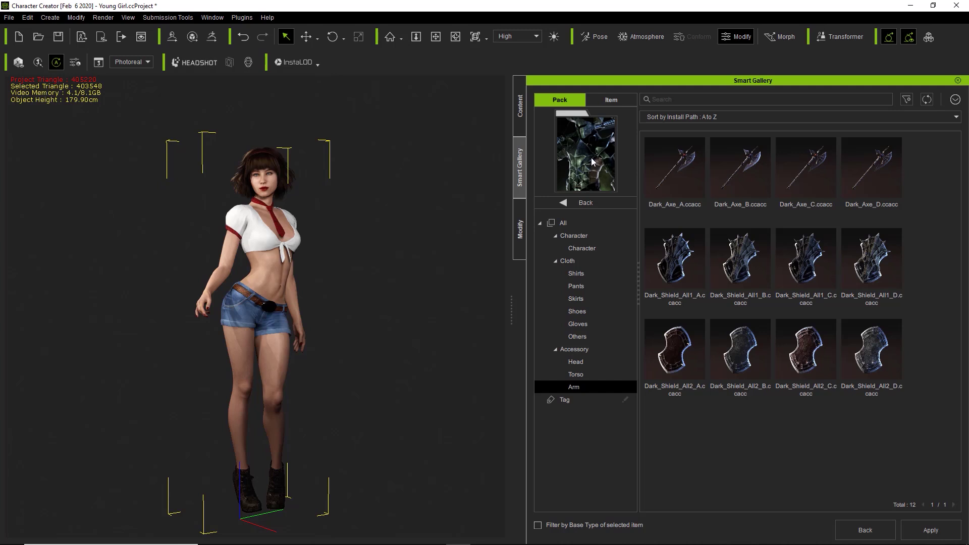
left_click(582, 204)
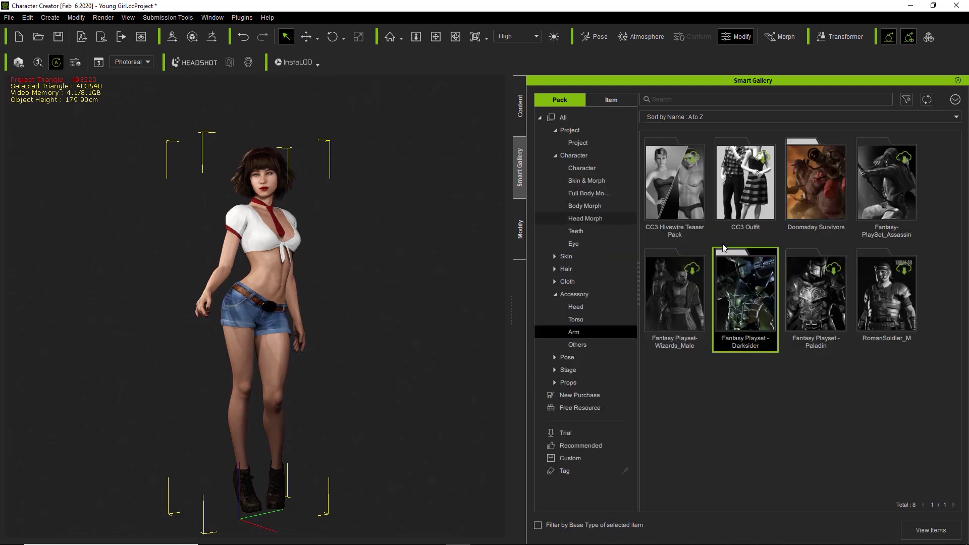
right_click(752, 295)
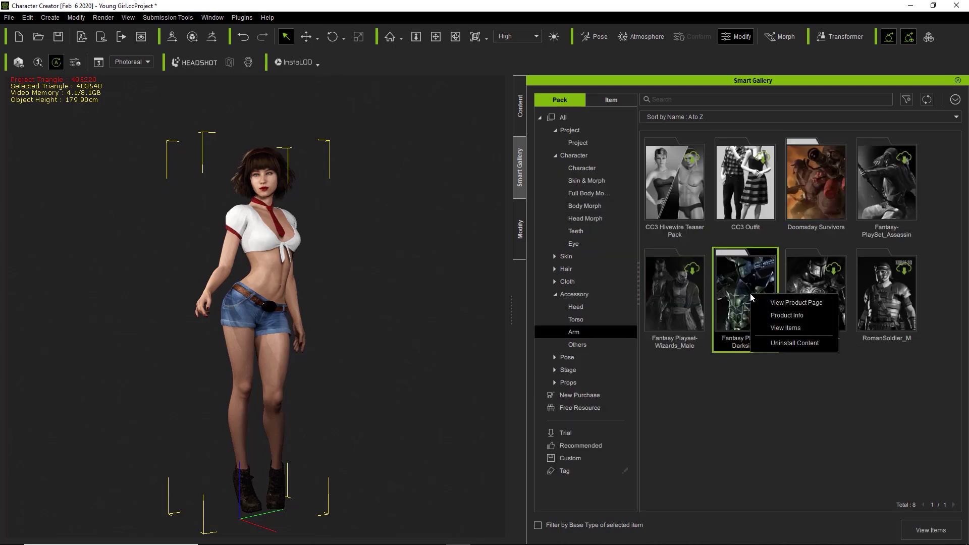
left_click(781, 314)
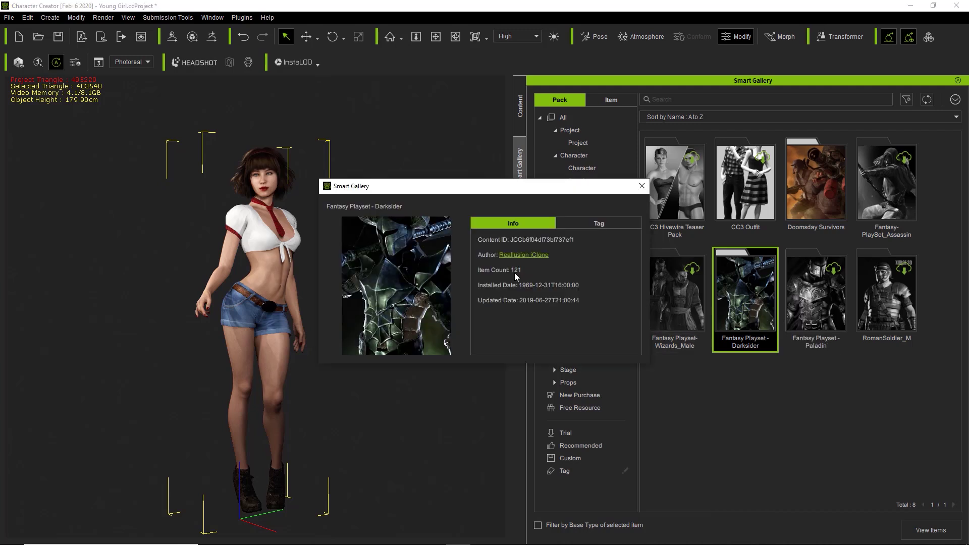
left_click(637, 190)
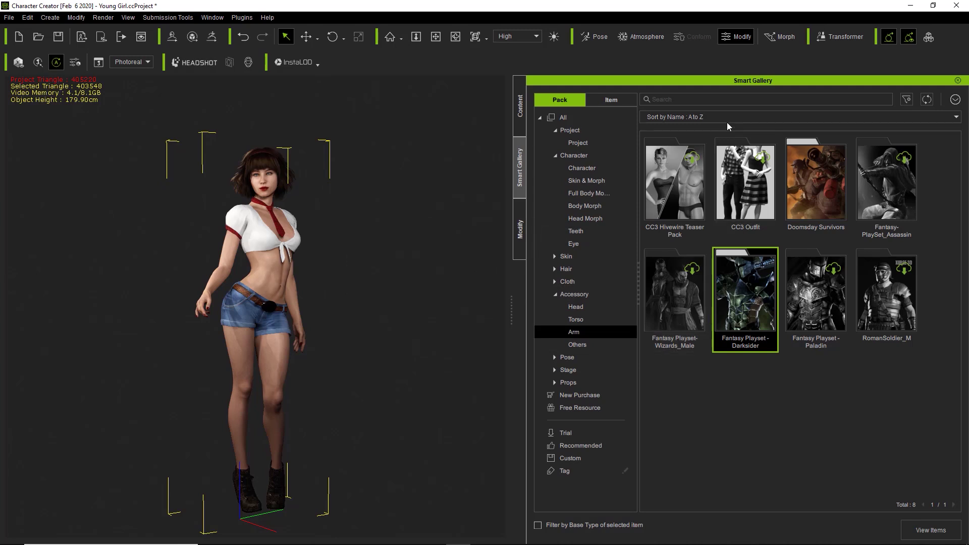
left_click(579, 279)
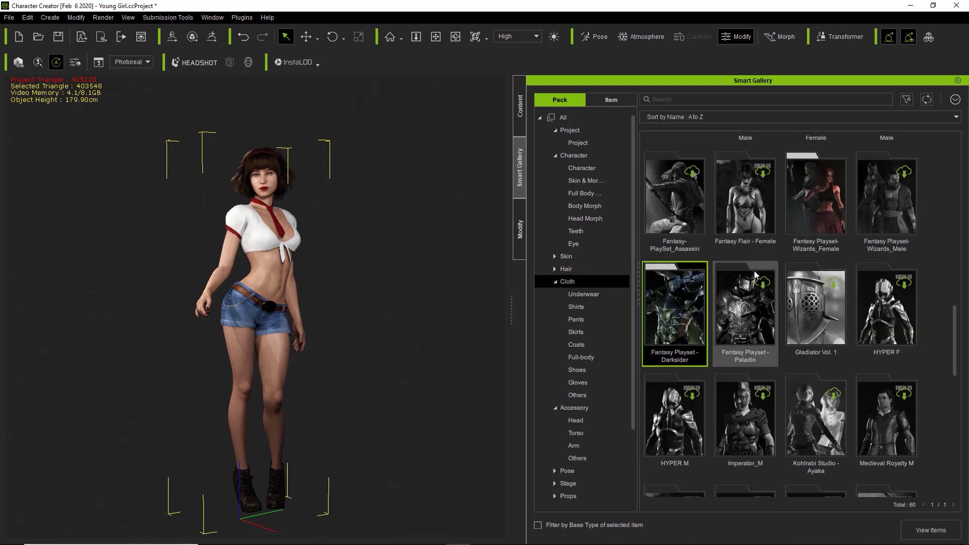
Open Wizards_Female, browse Shirts, Skirts, Coats and Shoes, and apply the black LadyPirateTop_D
double_click(824, 199)
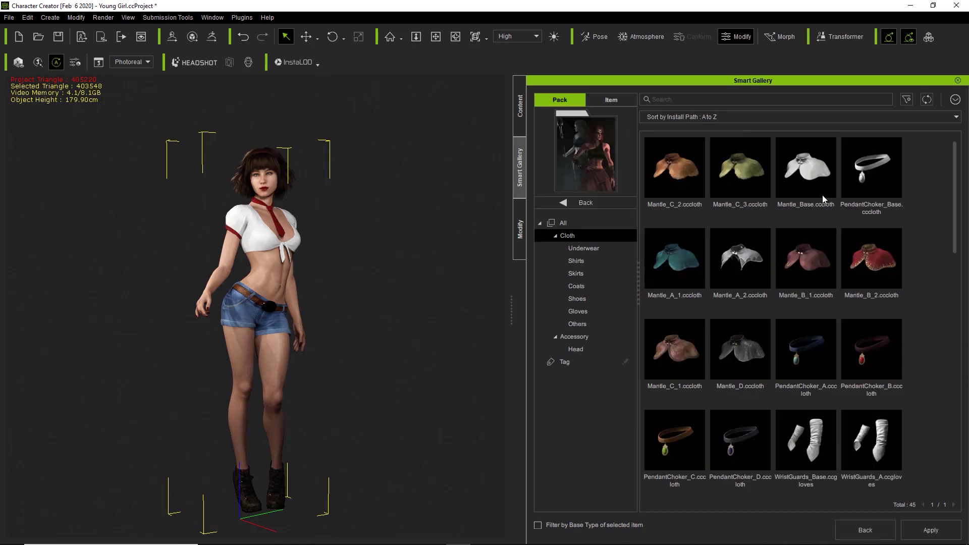
scroll(818, 242, "down", 1)
left_click(591, 261)
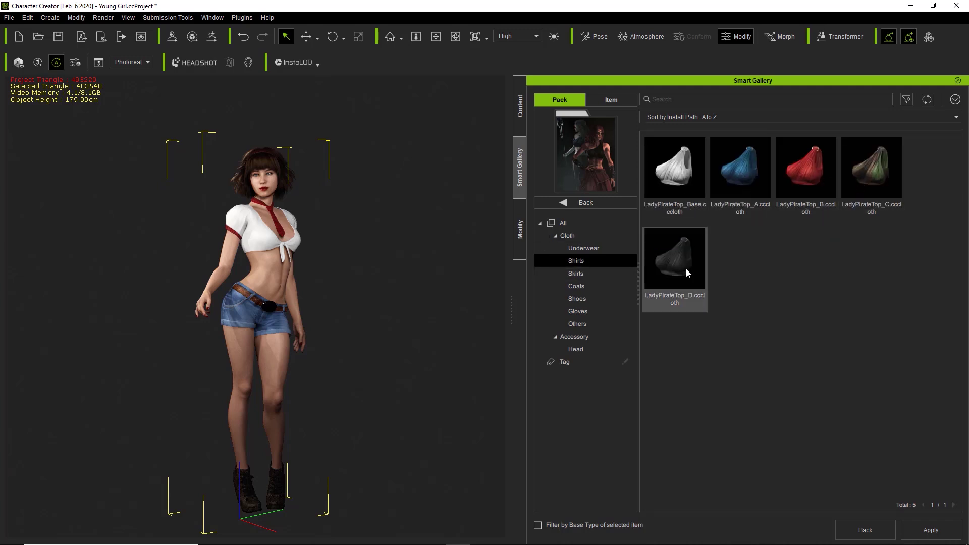
left_click(581, 274)
left_click(580, 285)
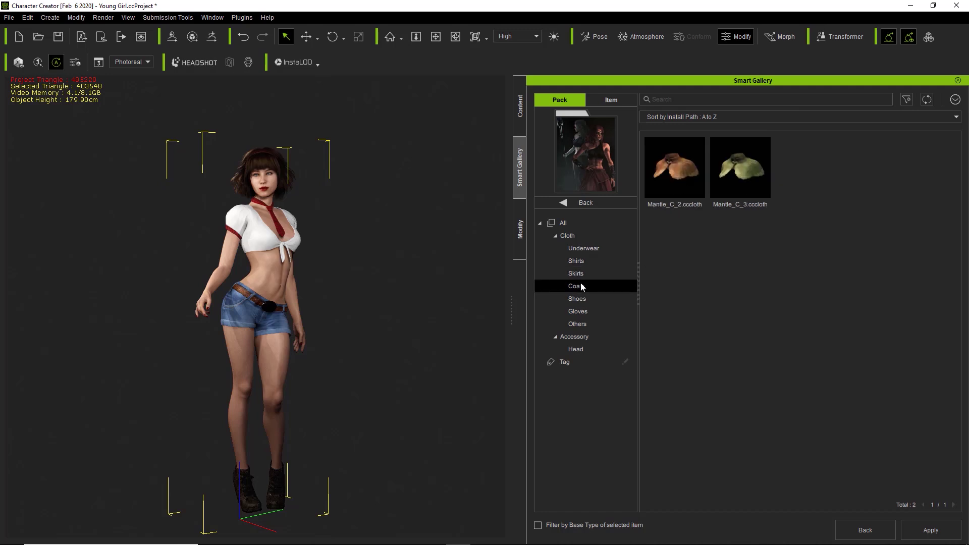
left_click(581, 297)
left_click(582, 263)
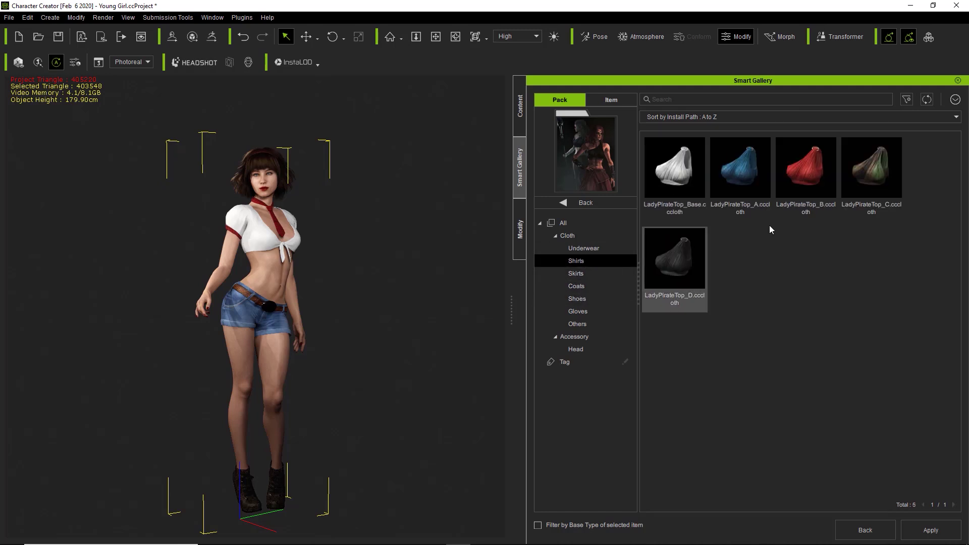
double_click(683, 260)
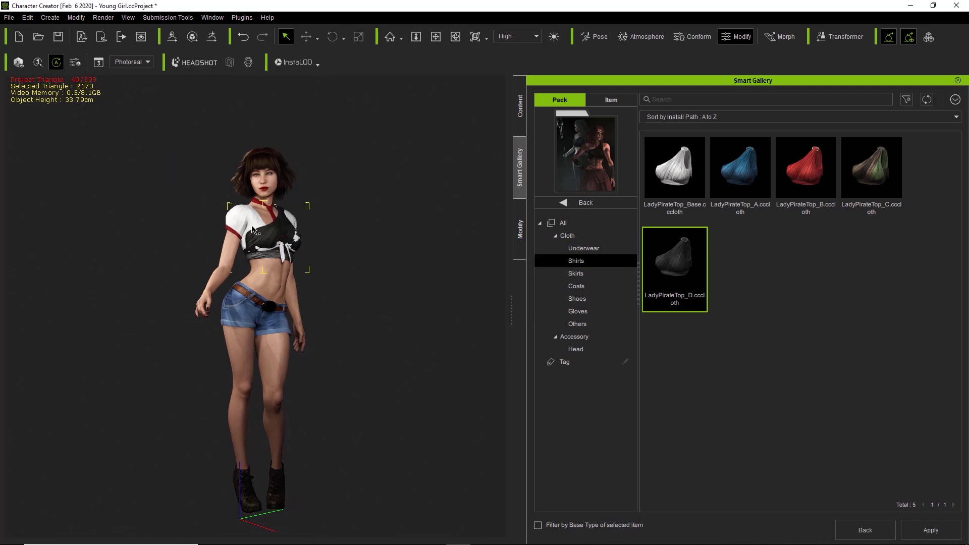
Delete the old white SGC_F_Top_H shirt and the neck choker from the character
left_click(252, 230)
left_click(275, 239)
key("Delete")
left_click(272, 213)
left_click(271, 212)
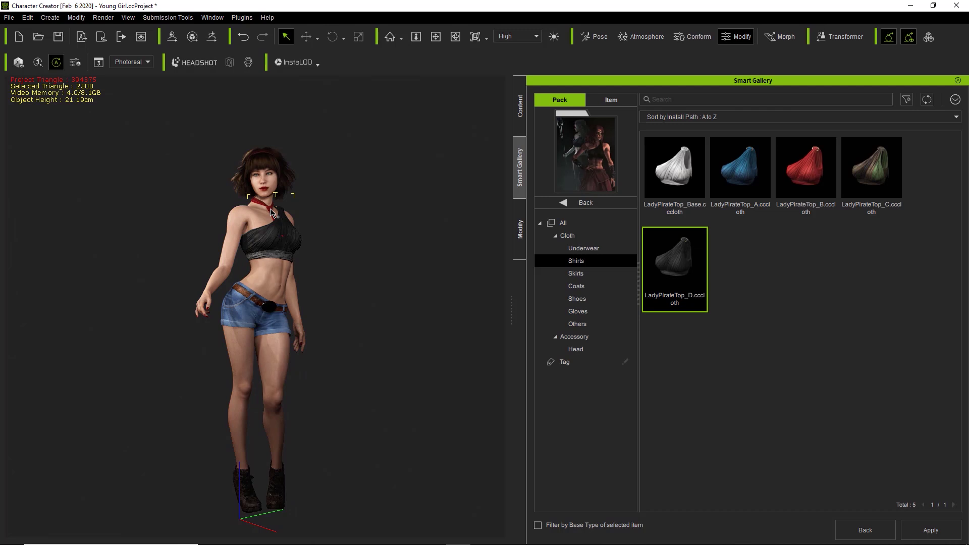
key("Delete")
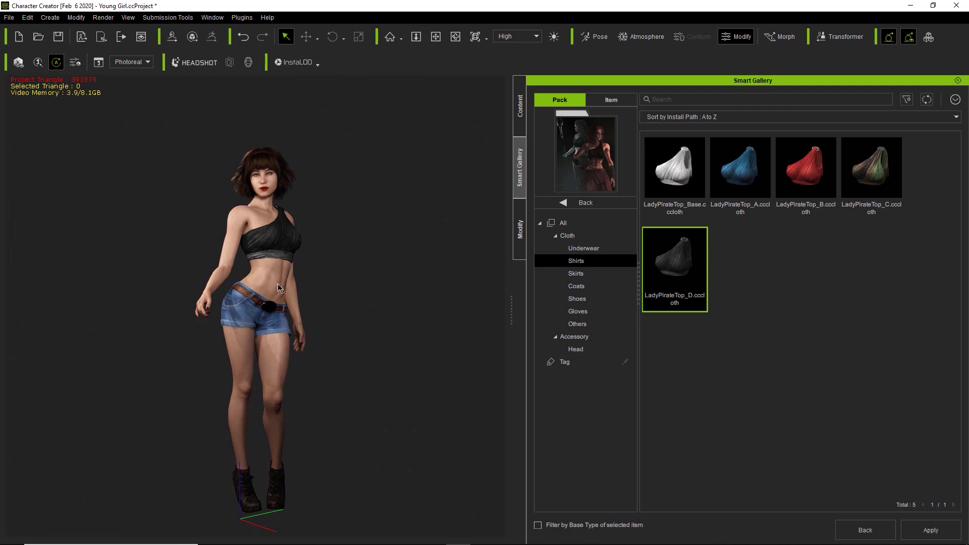
Orbit and zoom in to inspect the new top, then return to the pack list
right_click_drag(207, 303, 381, 290)
middle_click_drag(356, 326, 355, 278)
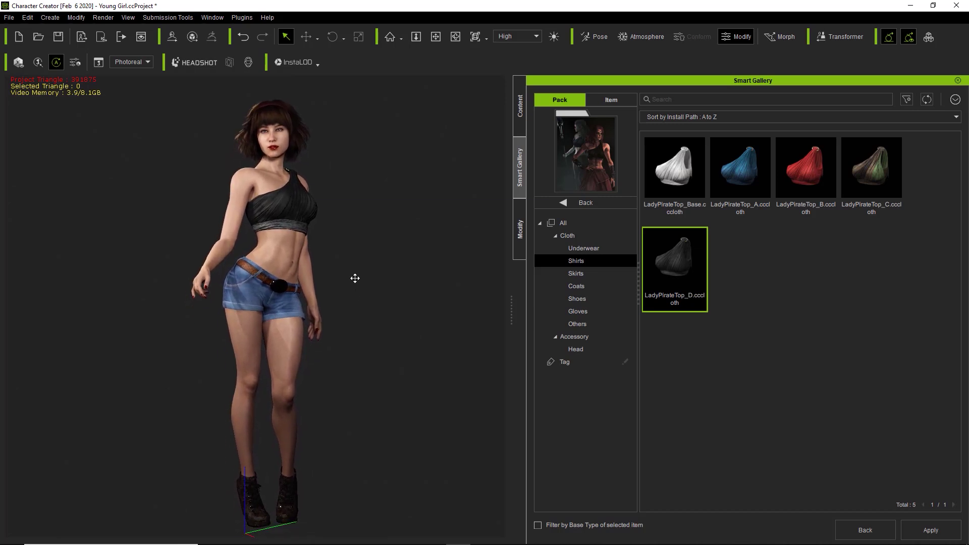
left_click(592, 204)
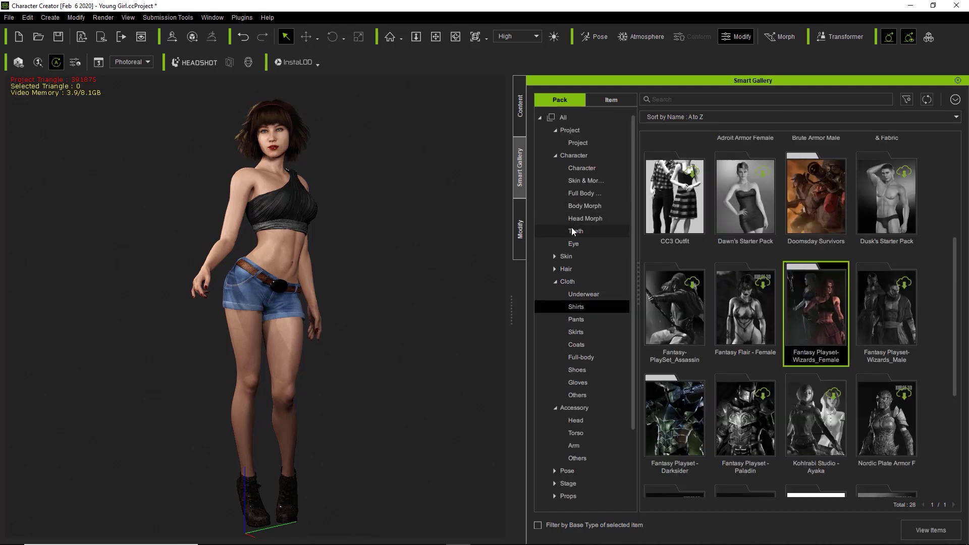
Collapse Character, filter packs by Cloth Pants then Shoes (51 packs), and show search options
left_click(555, 155)
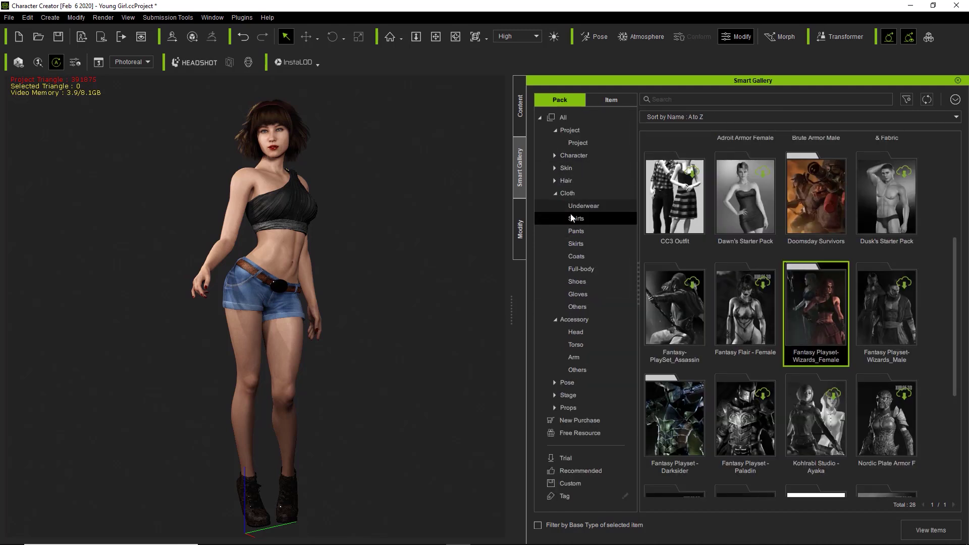
left_click(577, 233)
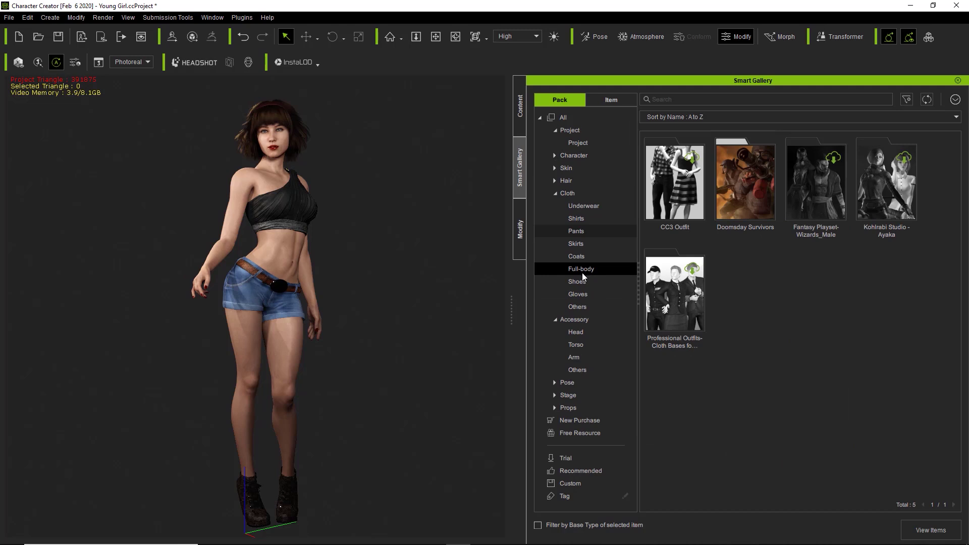
left_click(581, 283)
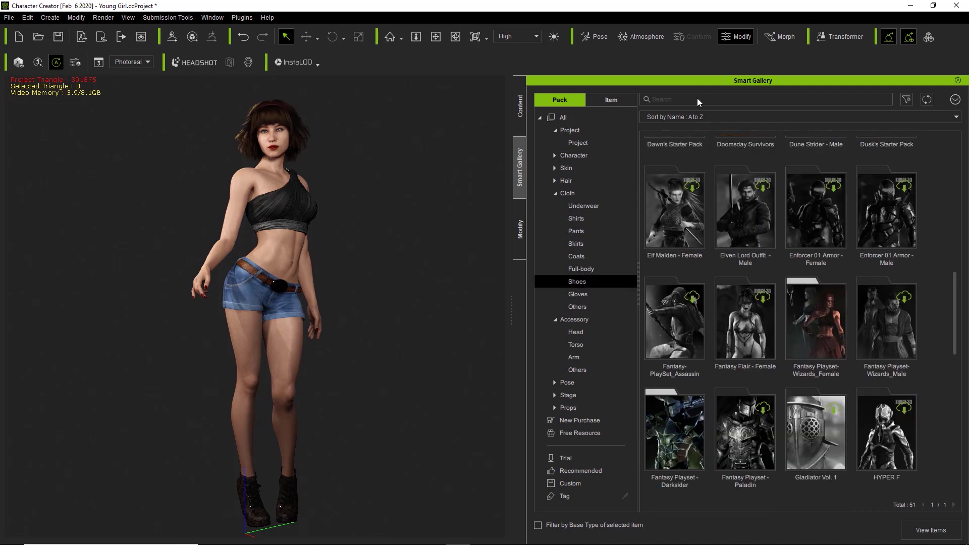
left_click(907, 101)
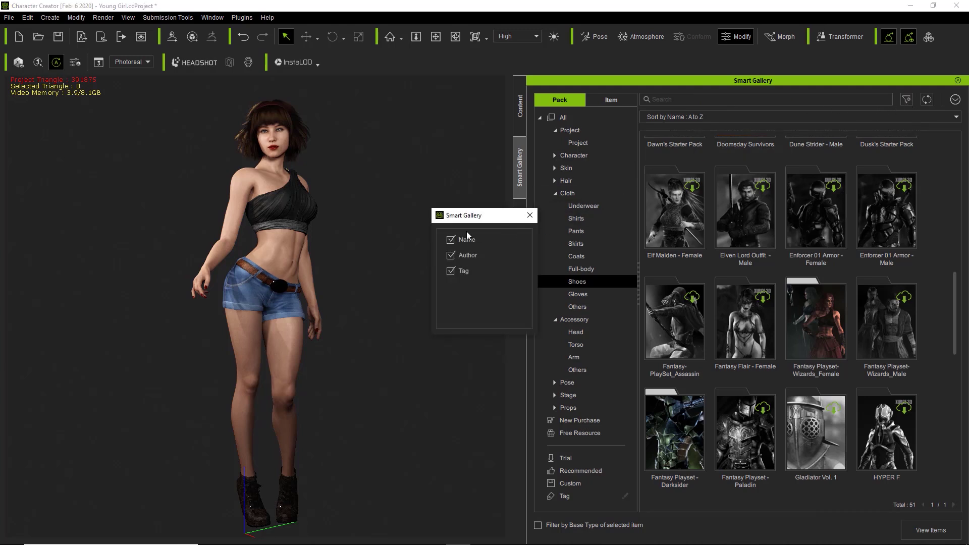
Search 'wizard', open Fantasy Playset-Wizards_Female, and view its coats Mantle_C_2 and Mantle_C_3
left_click(529, 216)
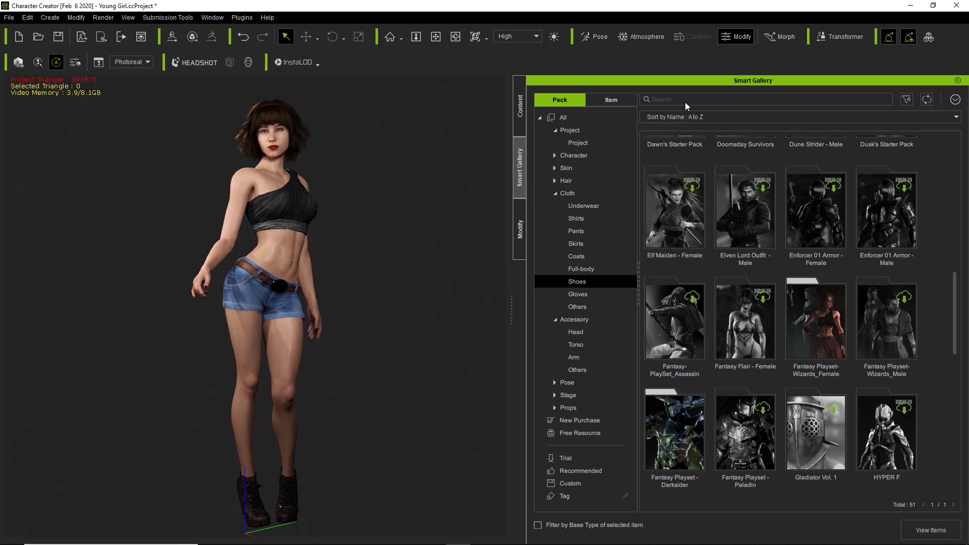
type("wizard")
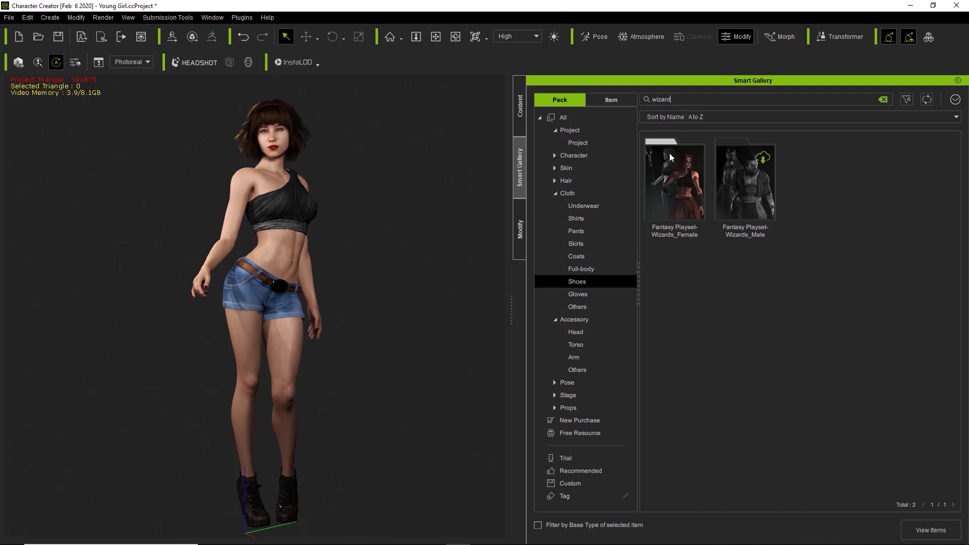
double_click(677, 196)
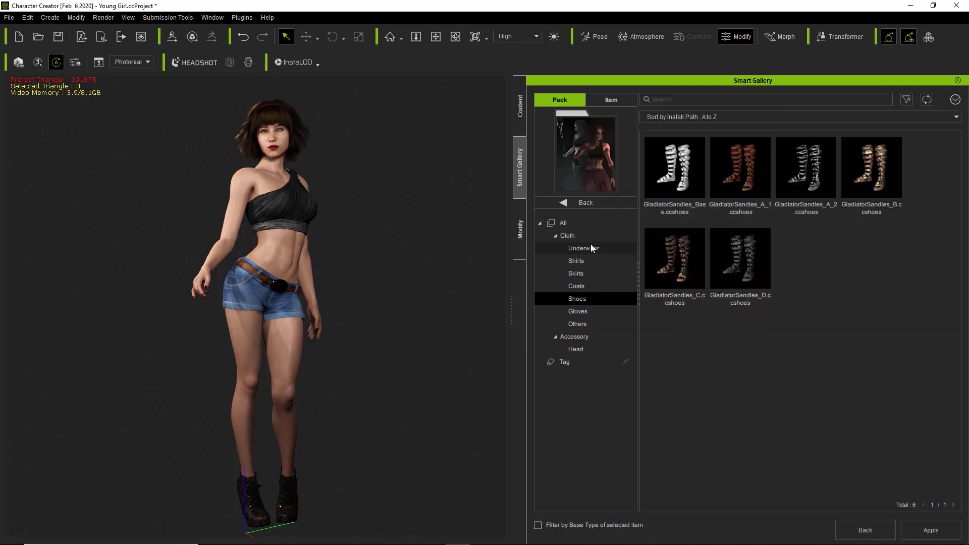
left_click(577, 225)
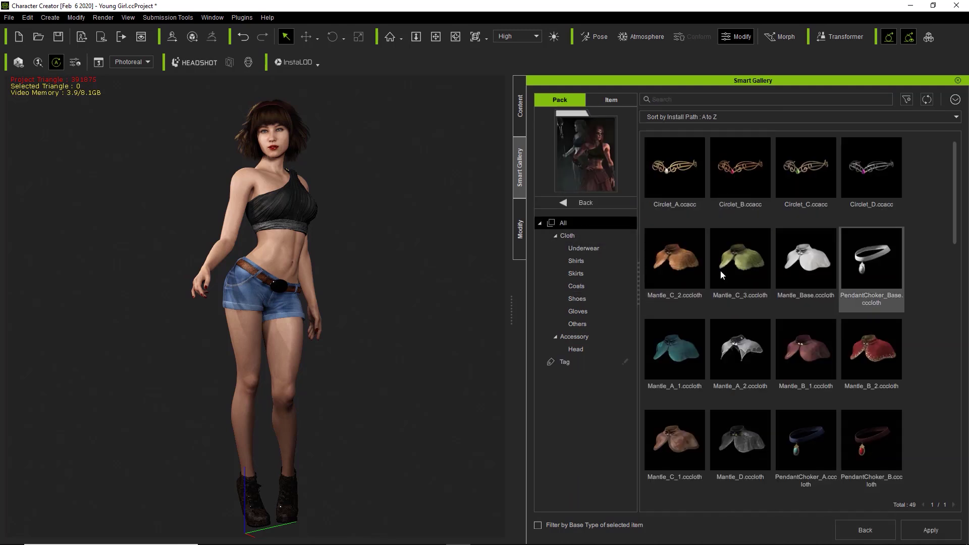
left_click(591, 274)
left_click(589, 286)
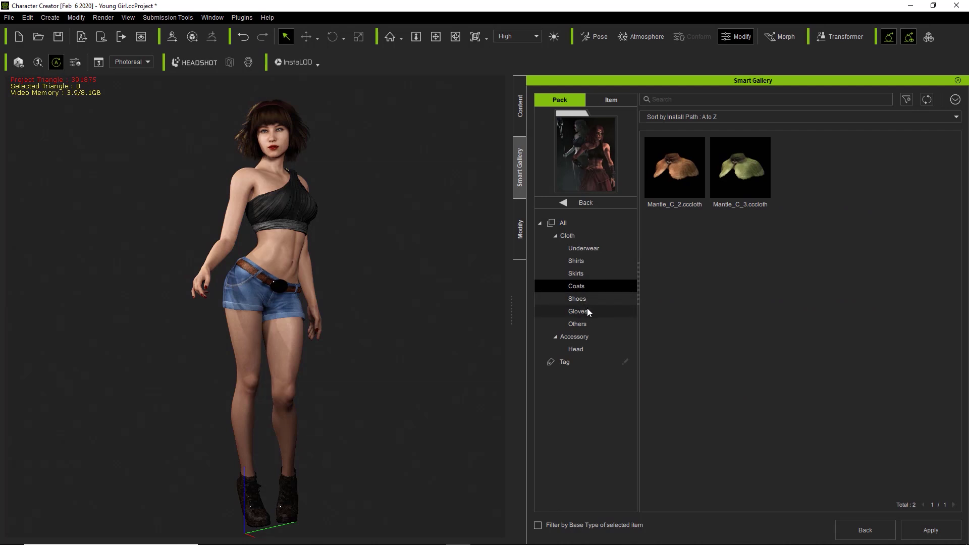
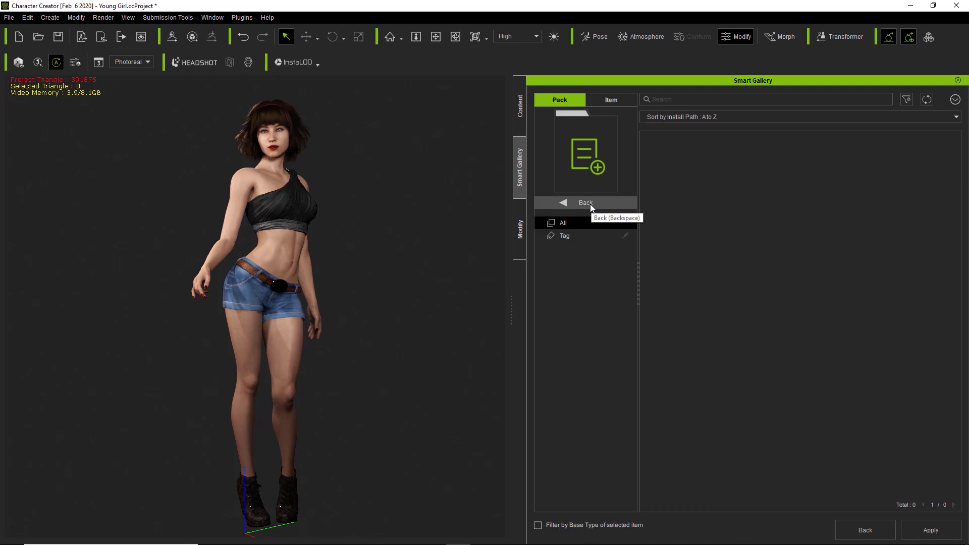
Show the Content panel with its project templates beside the Smart Gallery's Custom pack
left_click(523, 106)
Float the content library beside the gallery and browse the custom Project folders, including CC1 and GameBase and Pose
left_click_drag(765, 81, 2, 151)
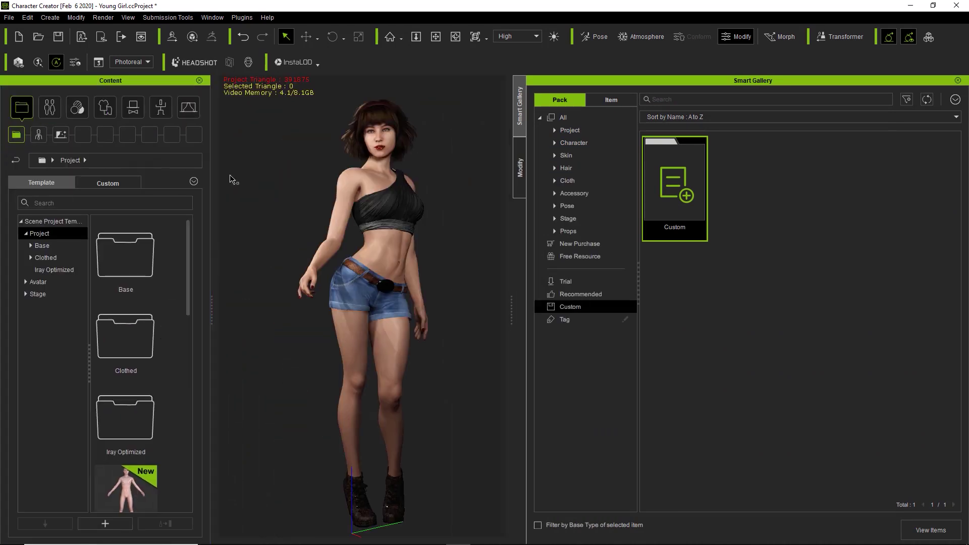
left_click(102, 180)
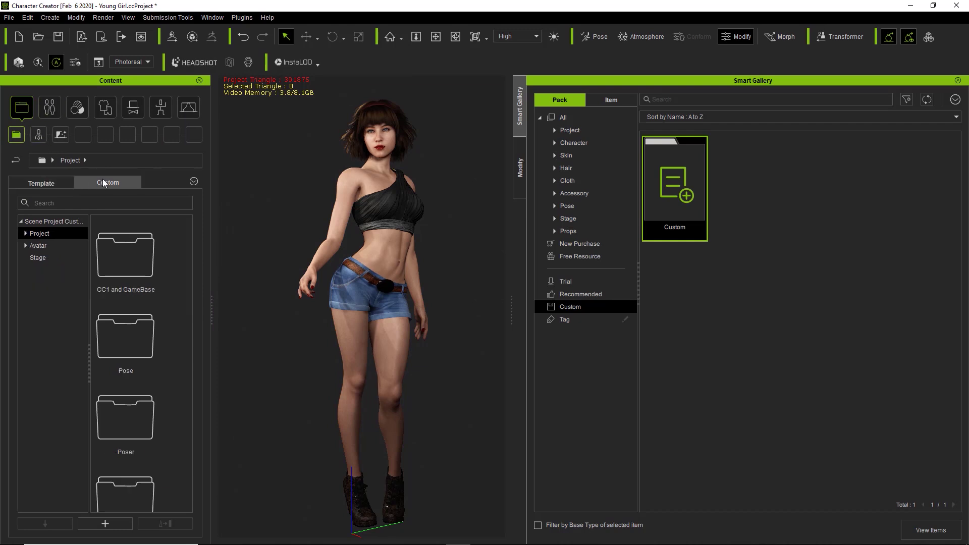
left_click(26, 234)
left_click(47, 245)
left_click(49, 258)
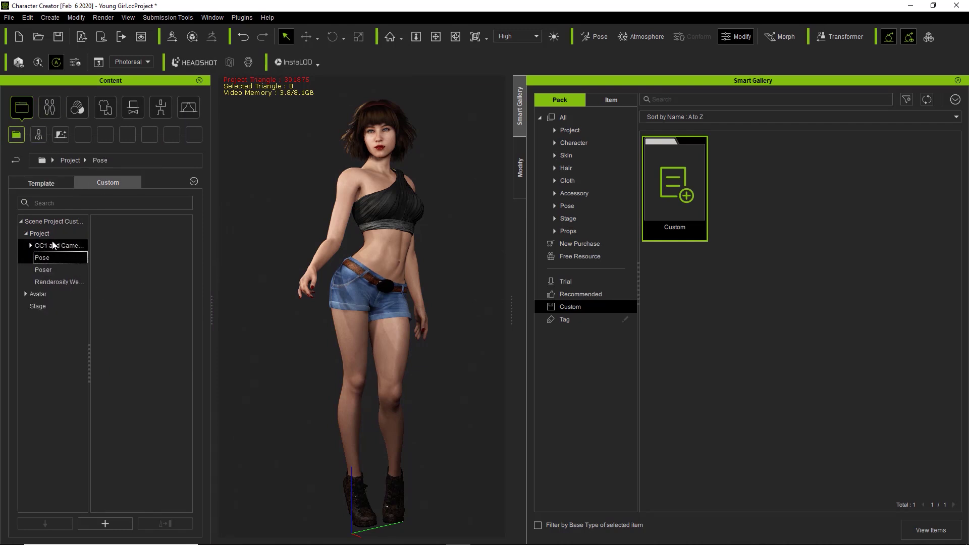
left_click(52, 234)
Browse the Poser, Stage and Avatar folders, ending on the clothed avatars Paige2 and Whatevs
left_click_drag(183, 250, 190, 423)
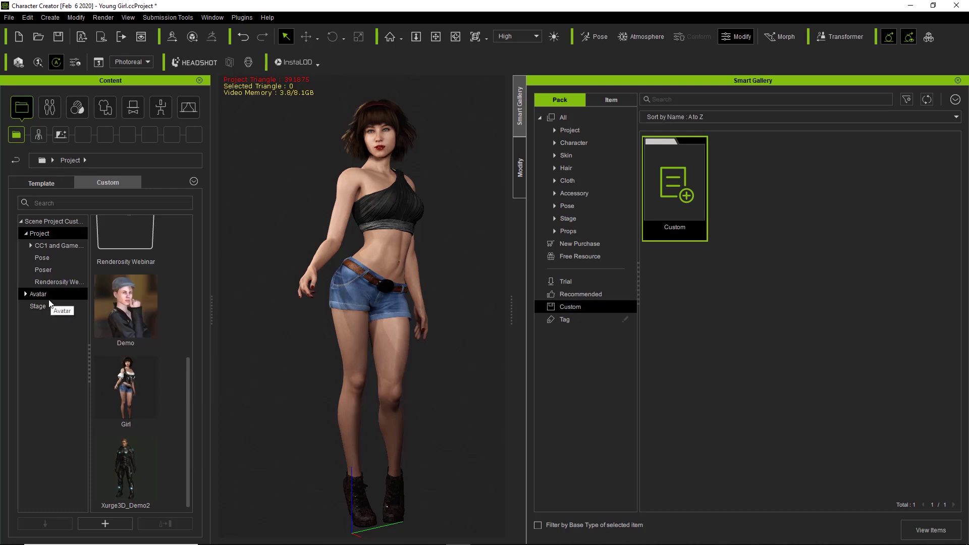
left_click(51, 272)
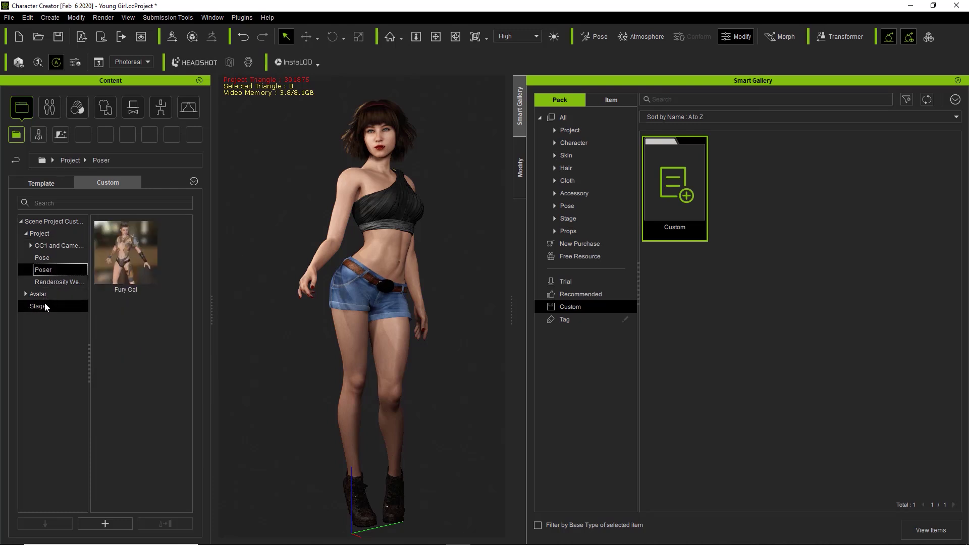
left_click(49, 305)
left_click(49, 298)
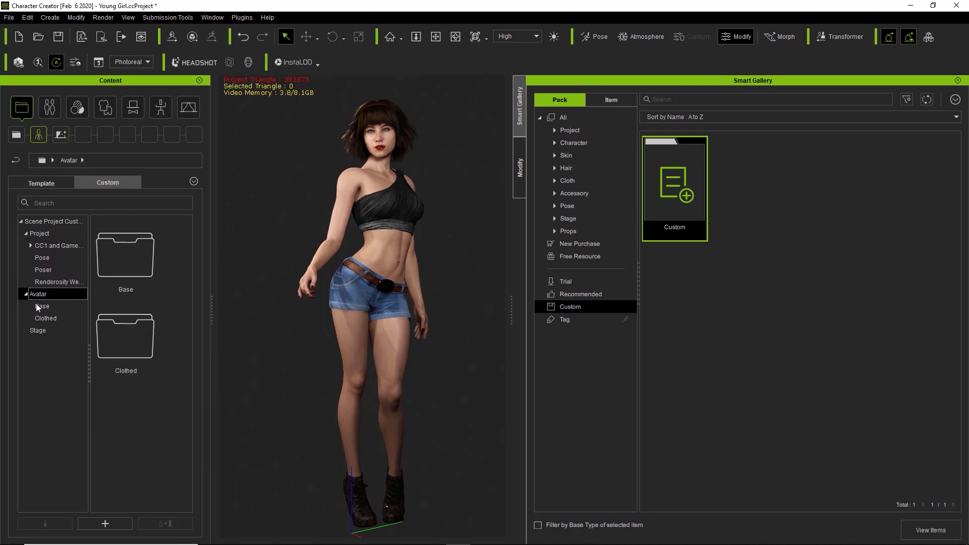
left_click(38, 306)
left_click(42, 318)
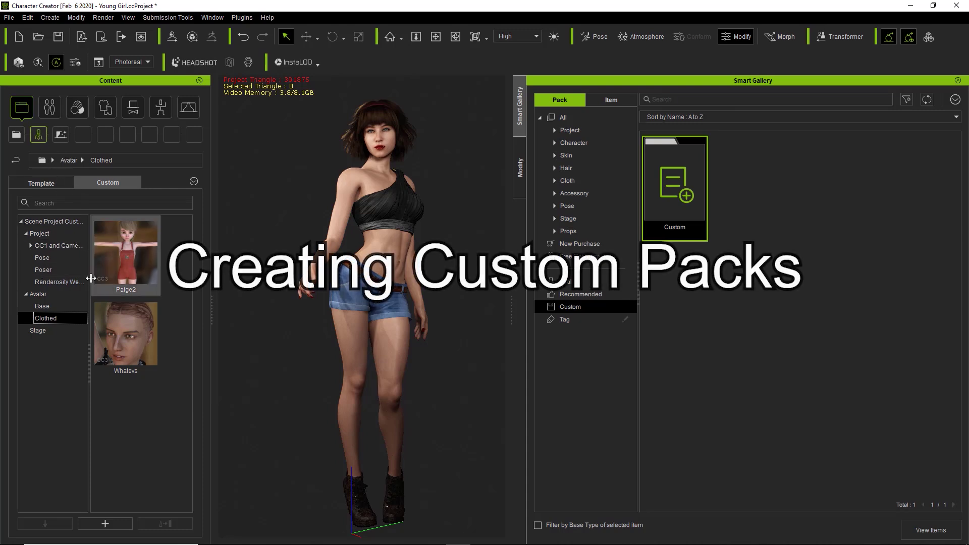
Import the Xurge3D_Demo2 custom project into the Smart Gallery
left_click(50, 235)
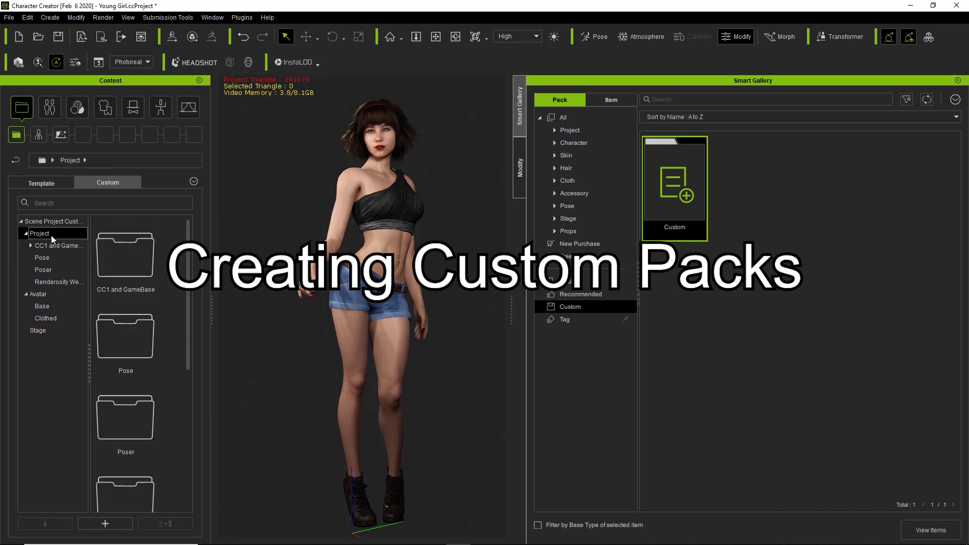
scroll(179, 426, "down", 5)
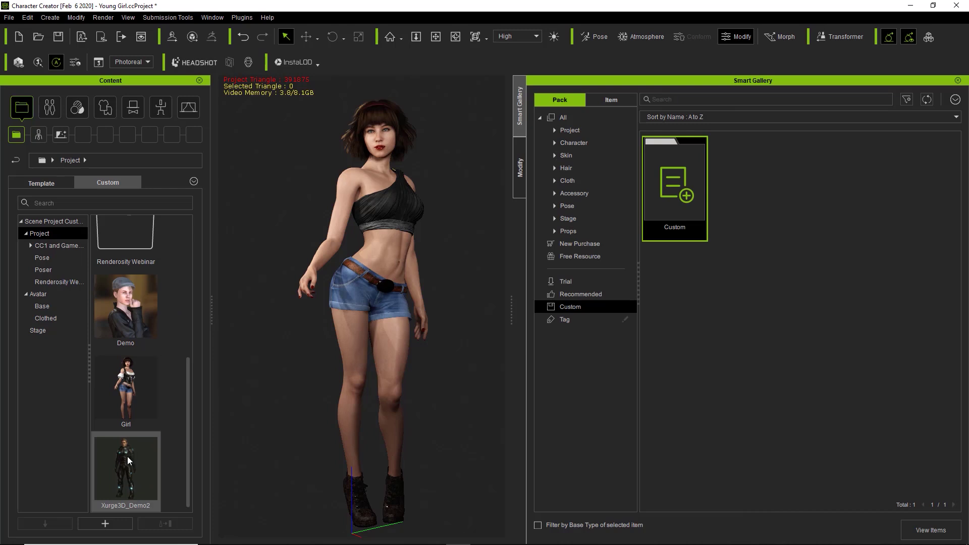
mouse_move(125, 456)
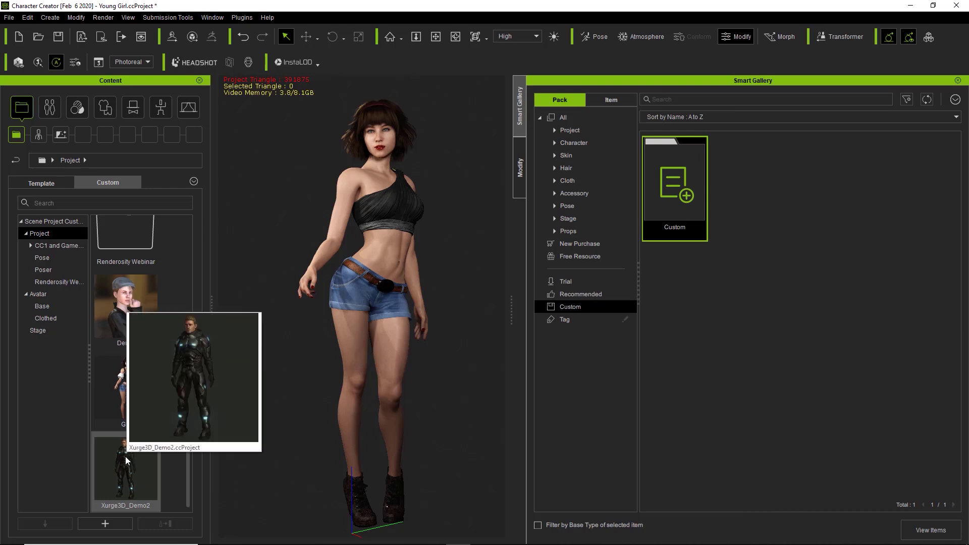
right_click(125, 456)
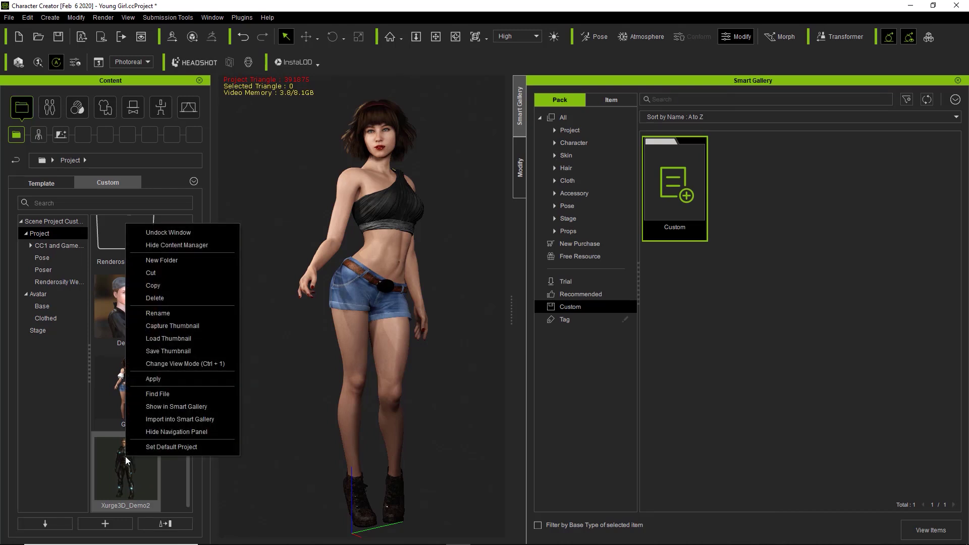
left_click(178, 419)
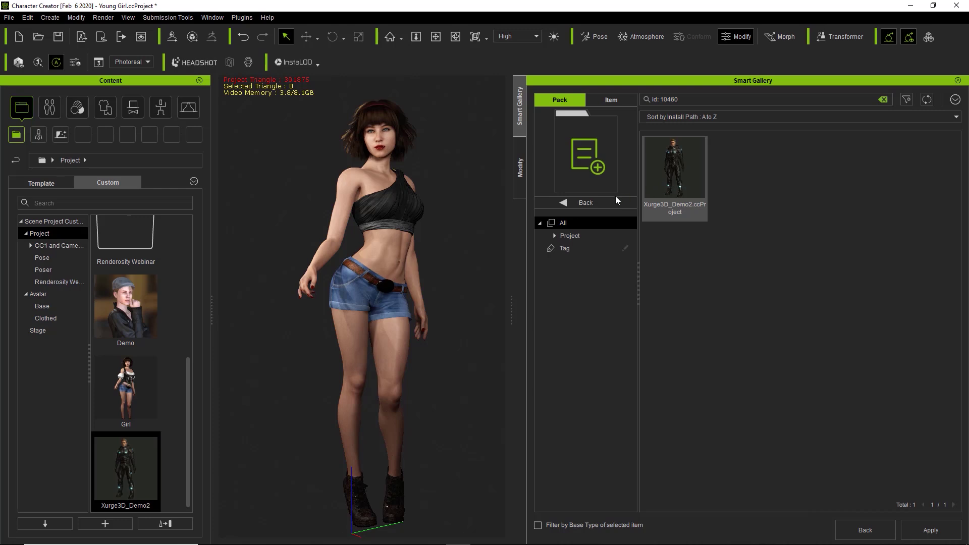
Check the Custom pack's Project subfolder, return to the categories, and select the character
left_click(586, 203)
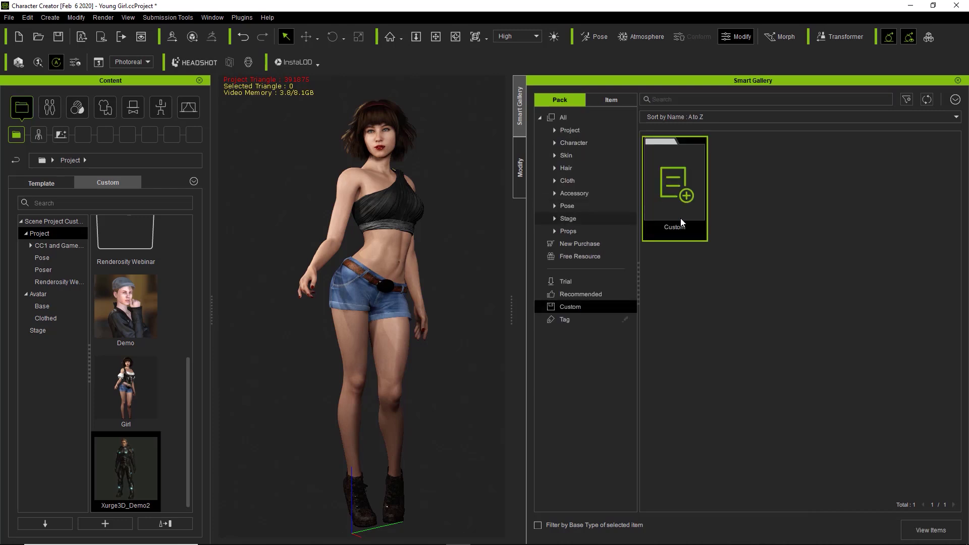
double_click(677, 178)
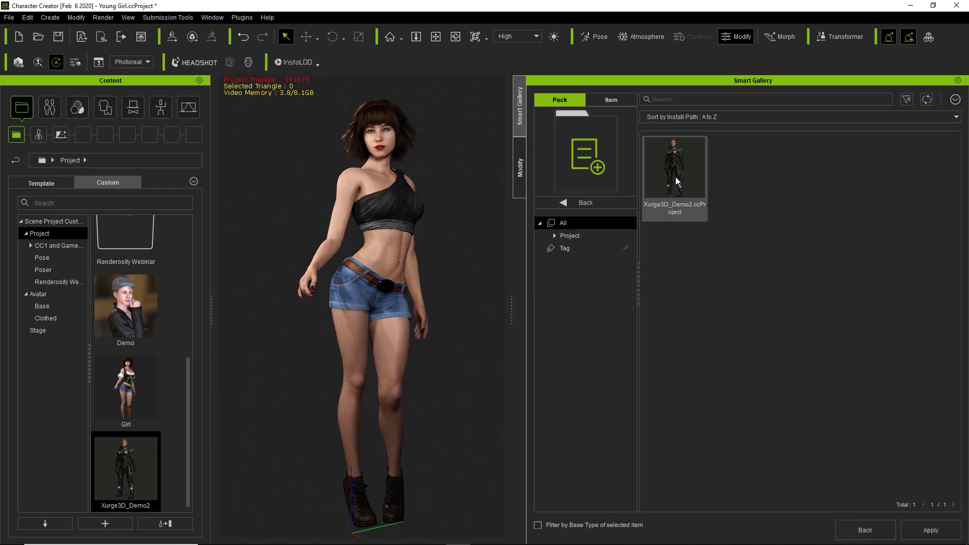
left_click(580, 236)
left_click(578, 249)
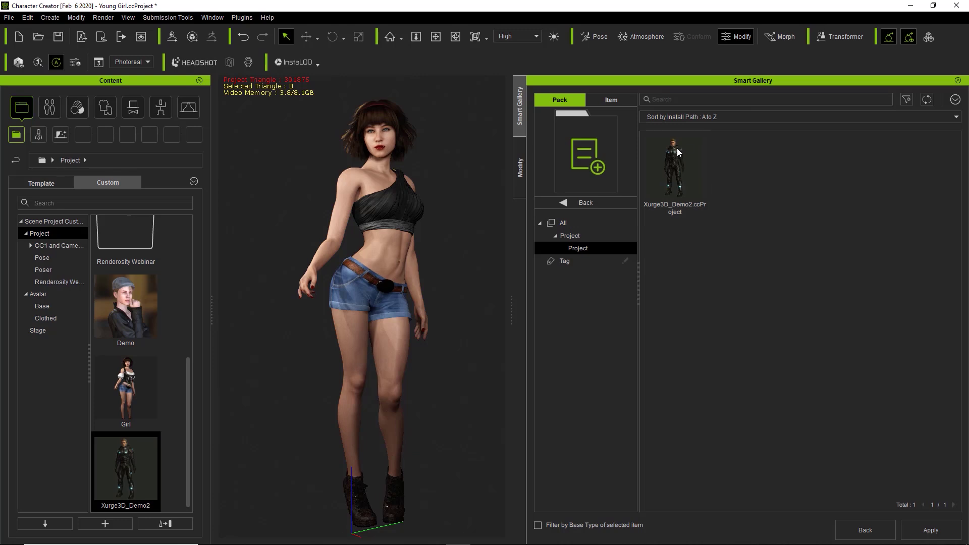
left_click(601, 203)
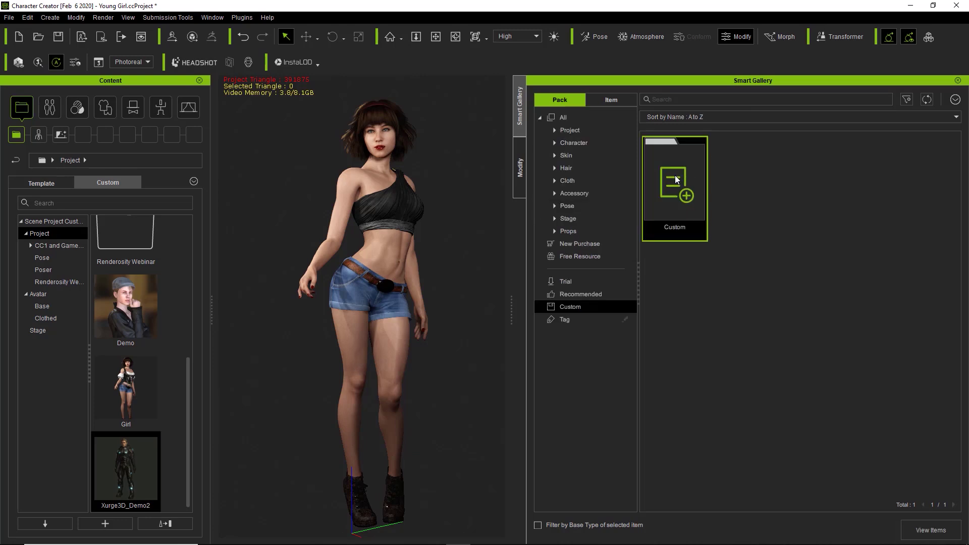
left_click(382, 170)
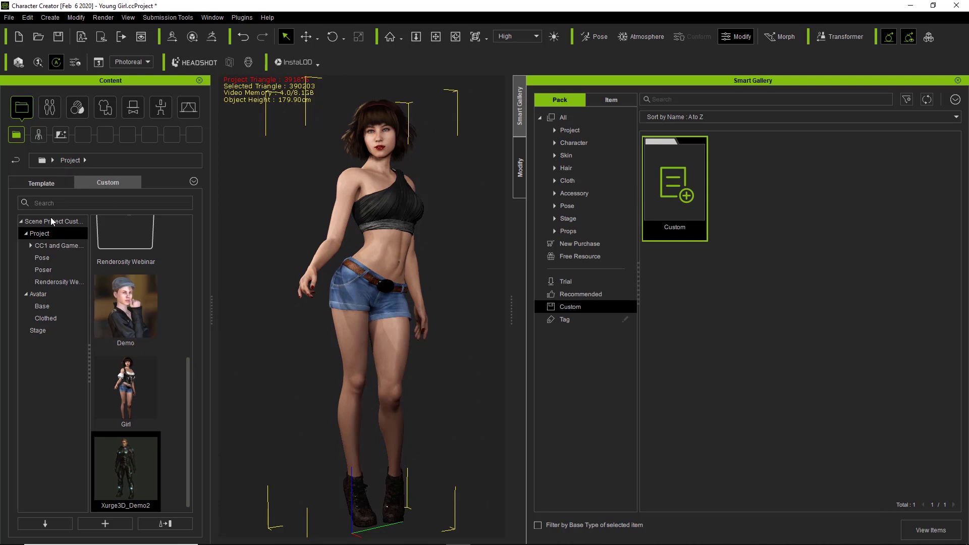
Save the current scene as a new custom project named Pirate Girl
left_click(108, 525)
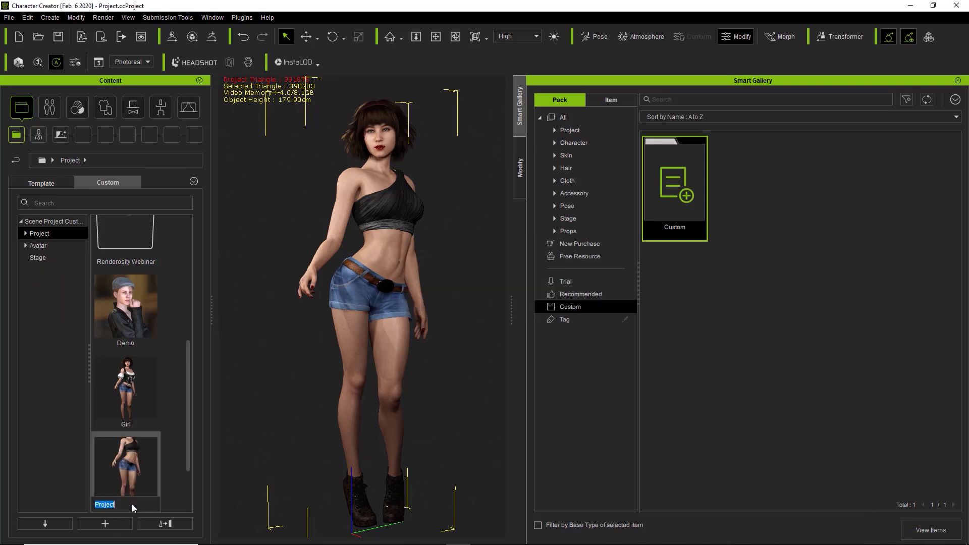
type("Pl")
type("rate Girl")
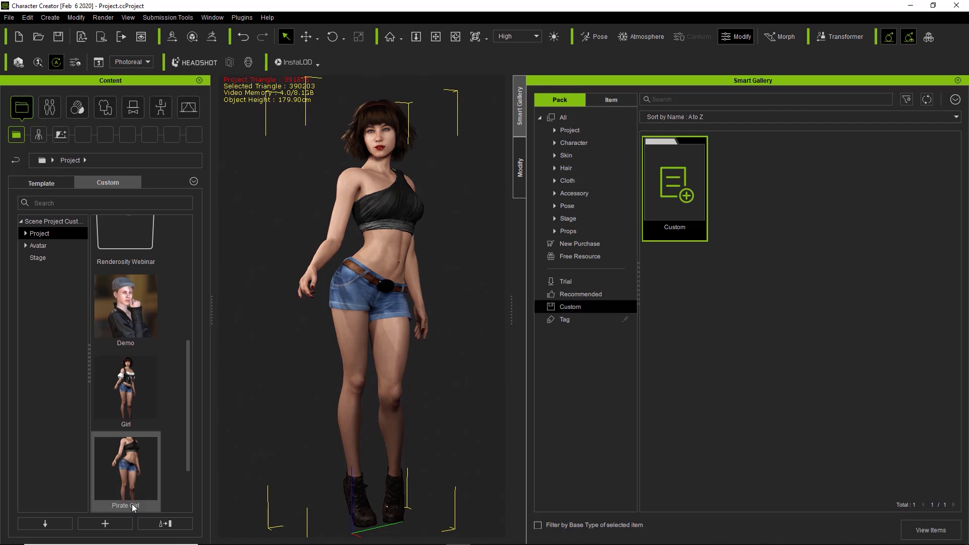
key("Return")
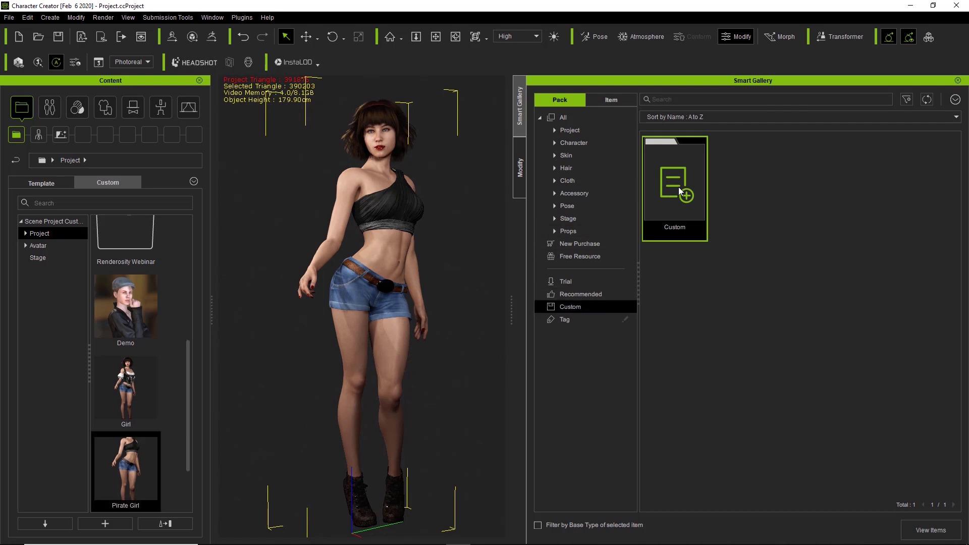
Import the Demo project into the Smart Gallery and return to the top-level categories
double_click(678, 187)
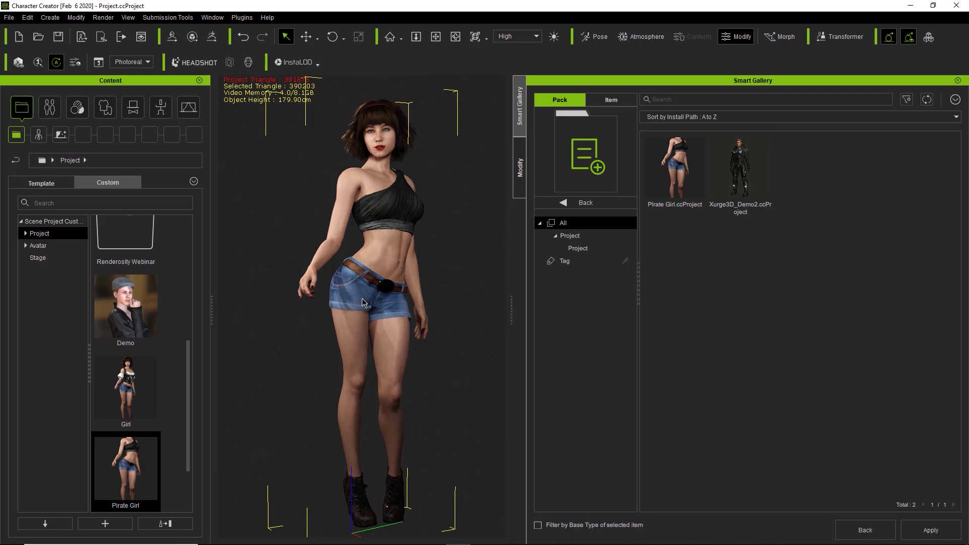
right_click(135, 323)
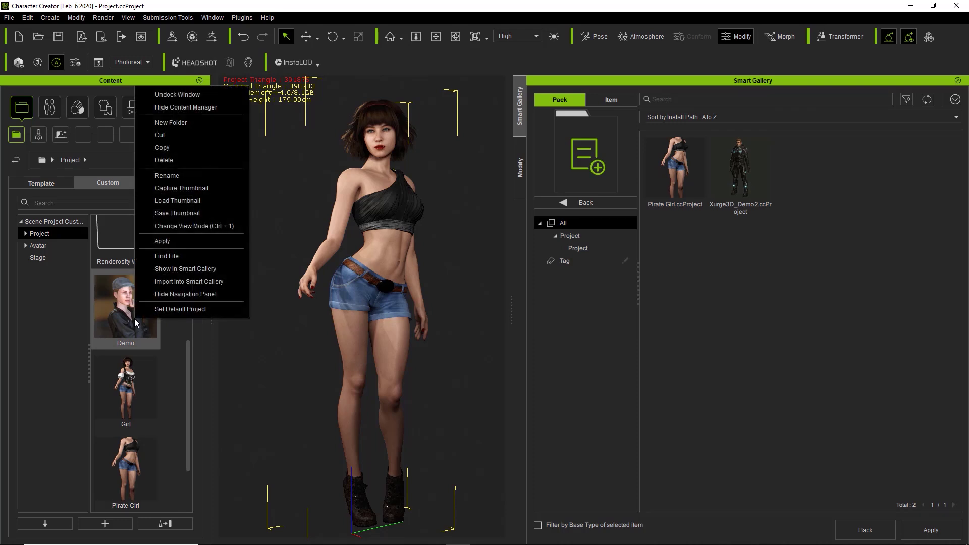
left_click(192, 282)
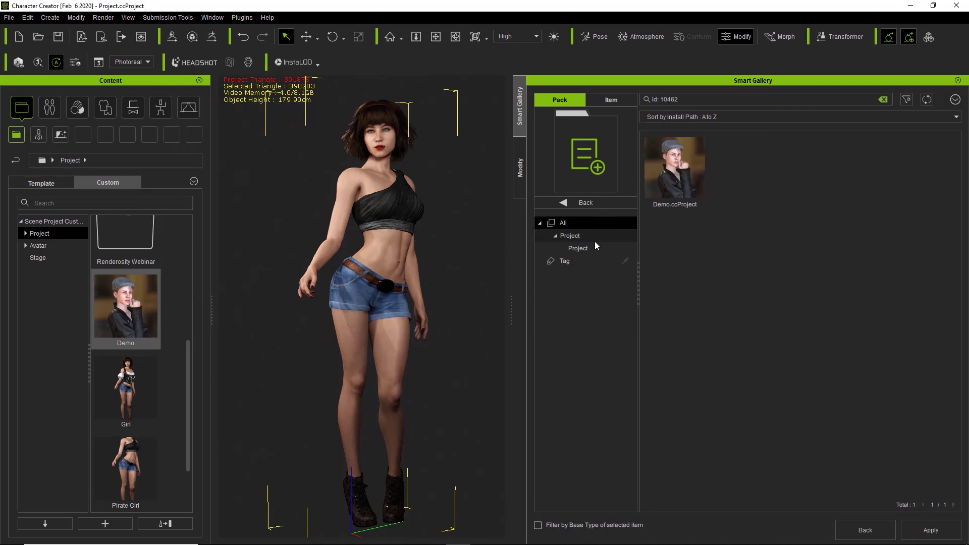
left_click(591, 204)
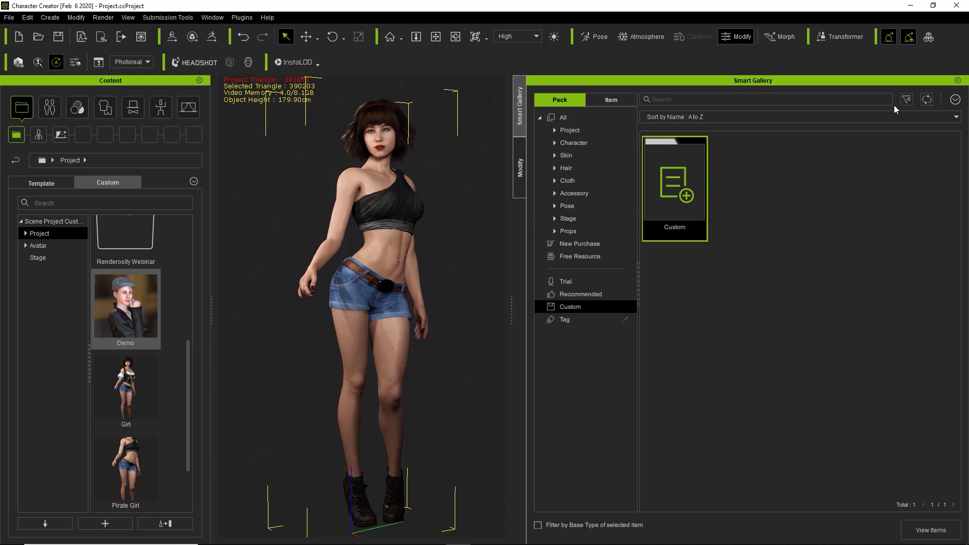
Create a Smart Gallery pack named Clothed Avatars from the custom Avatar > Clothed folder
left_click(956, 100)
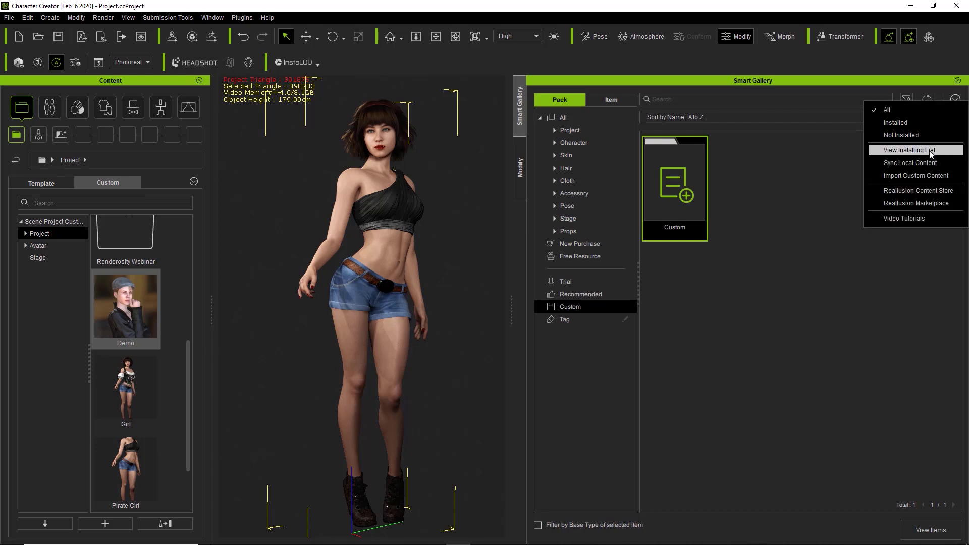
left_click(928, 176)
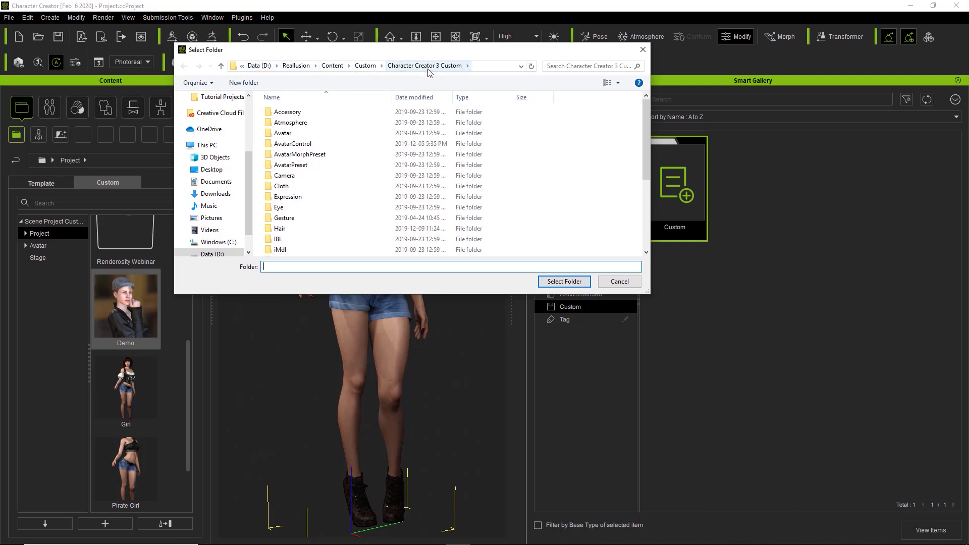
left_click(302, 166)
double_click(291, 133)
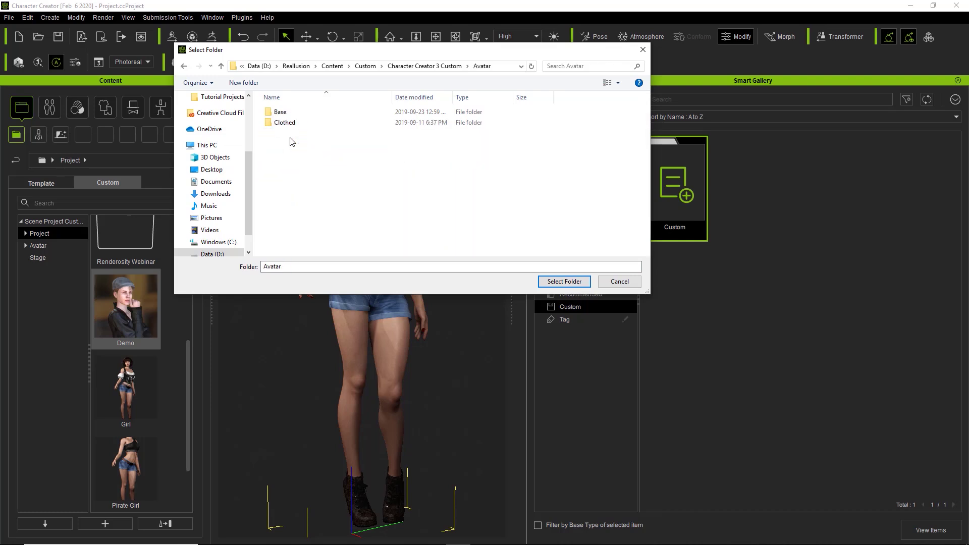
left_click(293, 123)
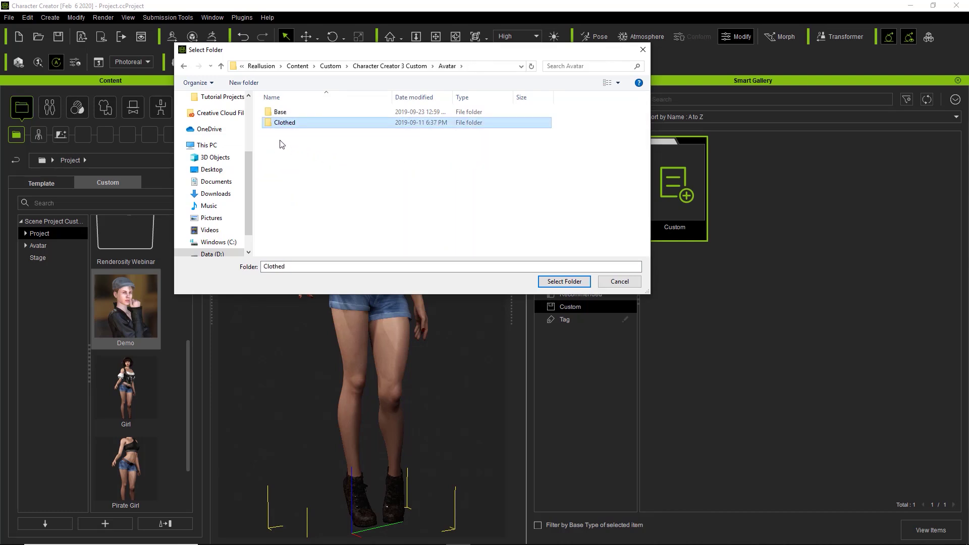
left_click(564, 281)
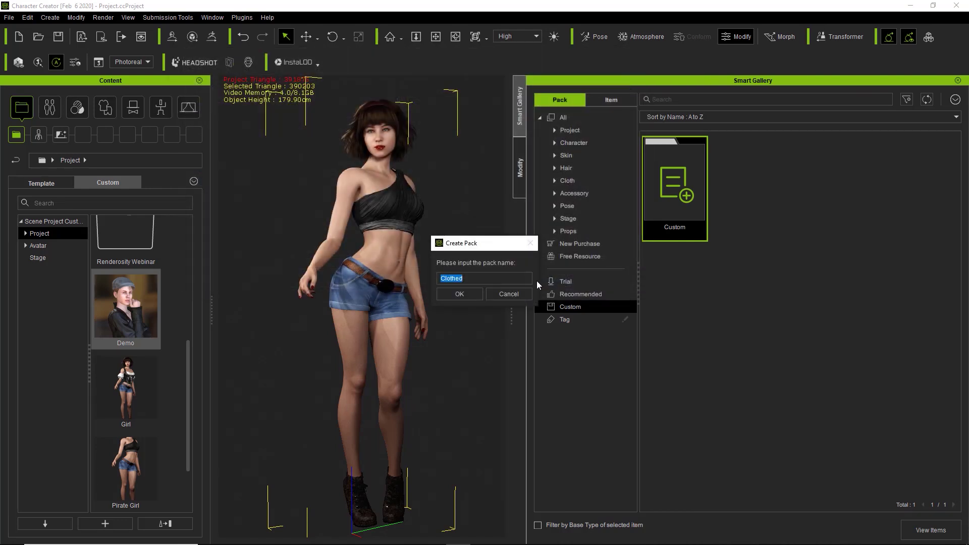
type("Clothed Avatars")
key("Return")
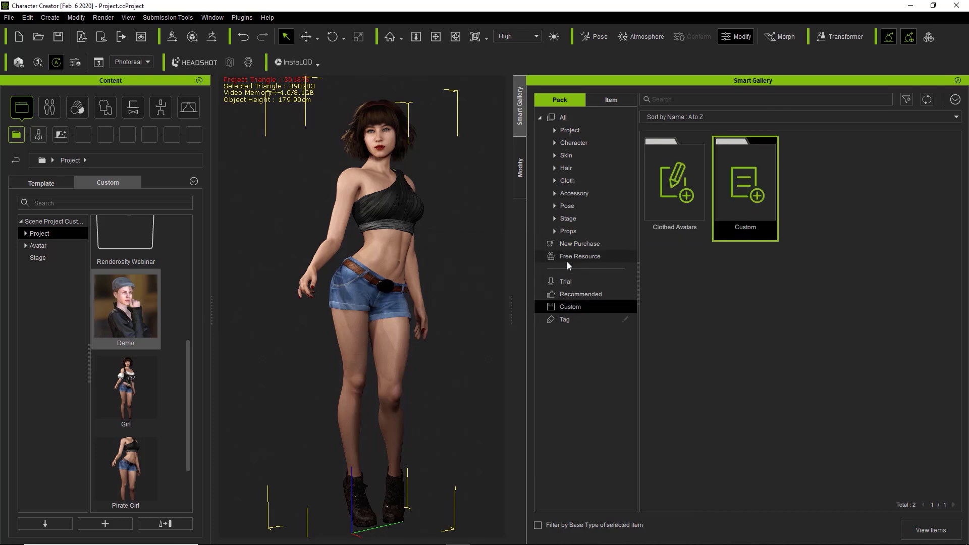
Open the Clothed Avatars pack, select Paige2, and show the custom Avatar > Clothed folder
double_click(668, 185)
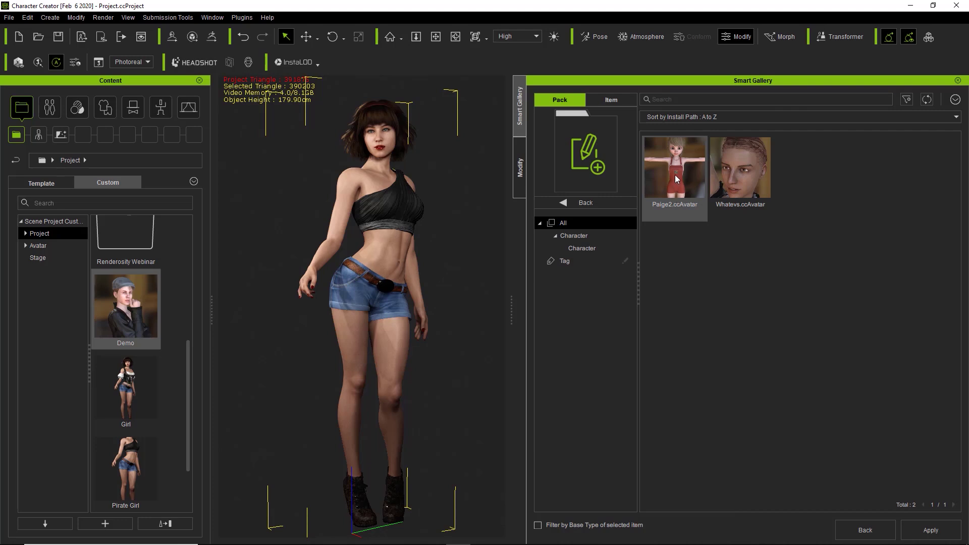
left_click(693, 176)
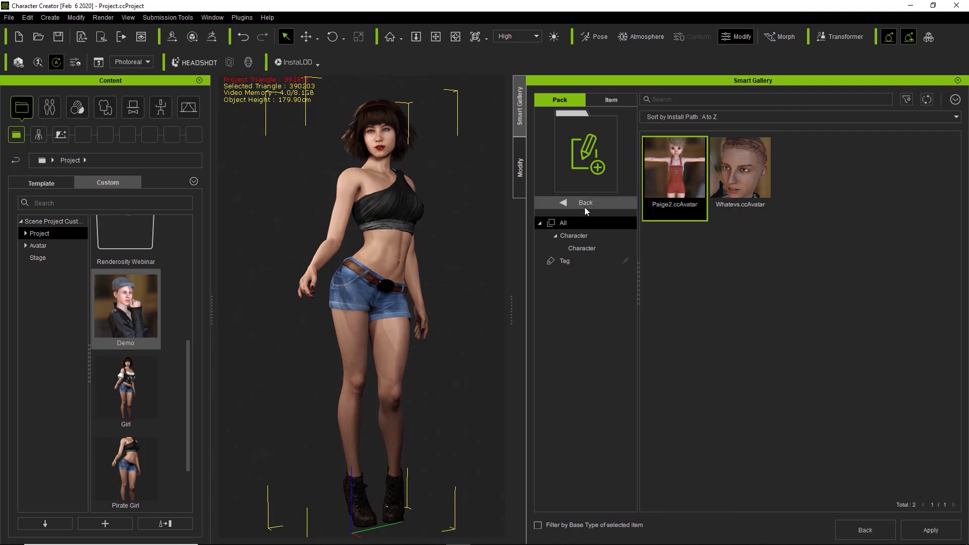
left_click(26, 245)
left_click(46, 260)
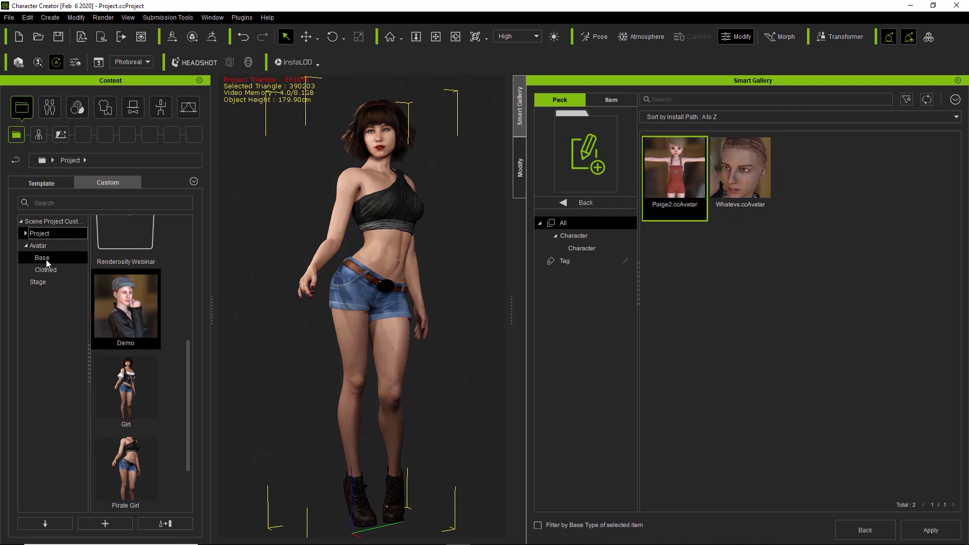
left_click(46, 269)
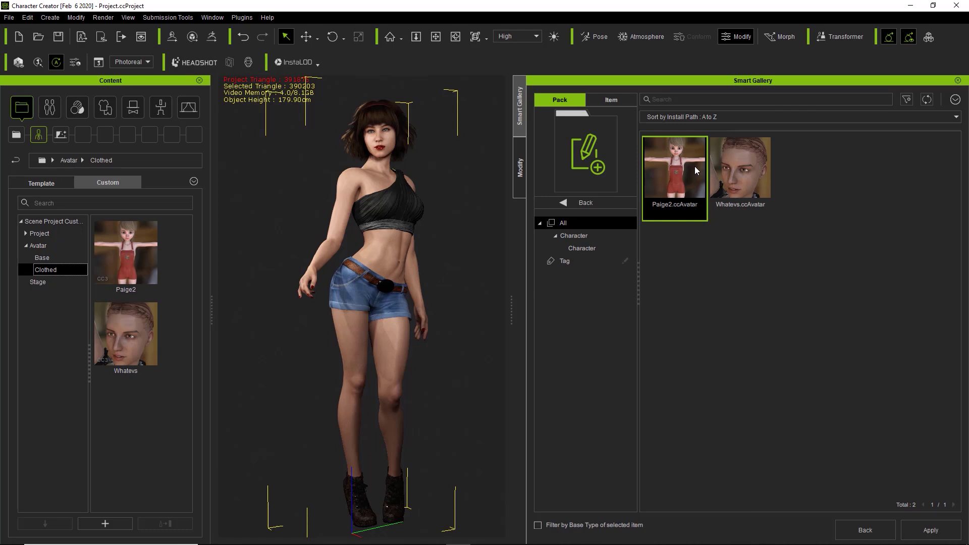
left_click(956, 99)
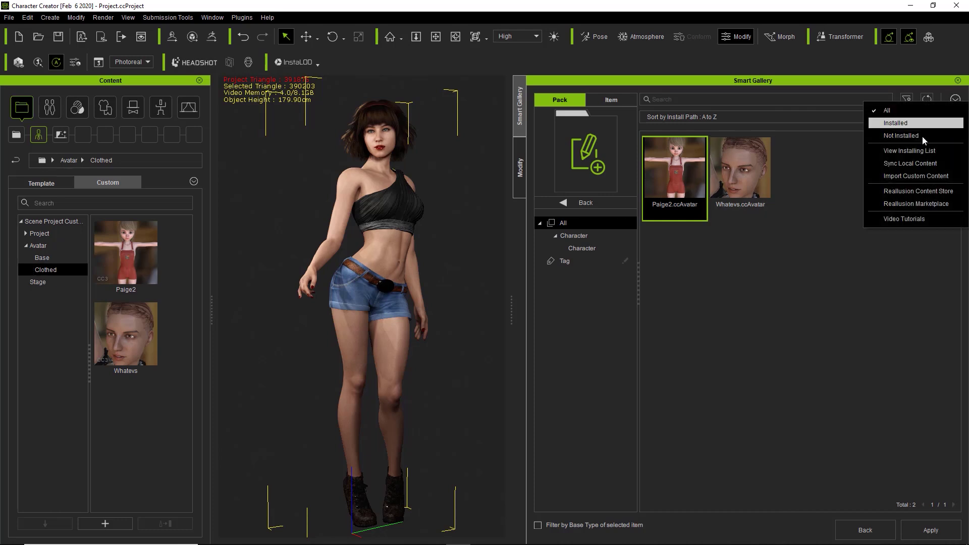
Import the Character Creator 3 Custom folder as a pack, keeping existing items and the default name
left_click(919, 176)
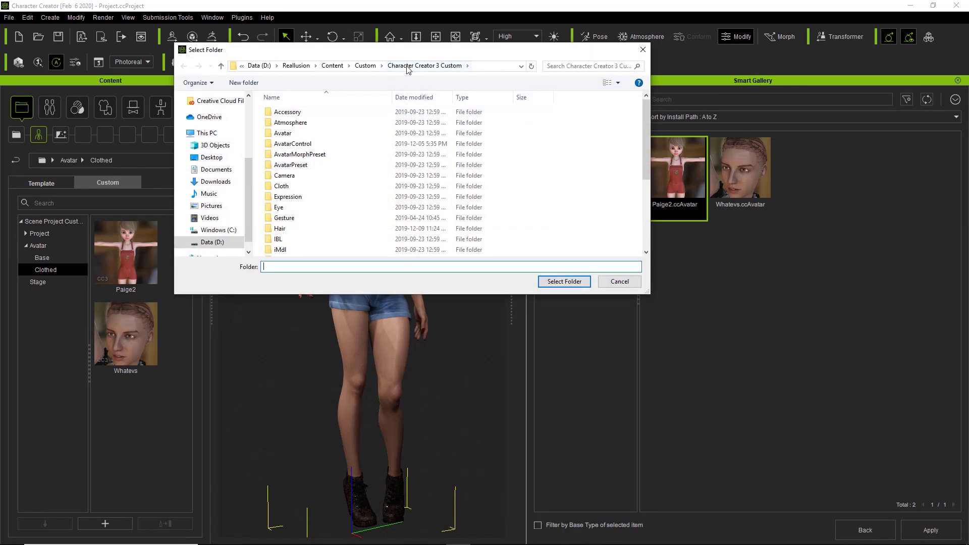
left_click(427, 67)
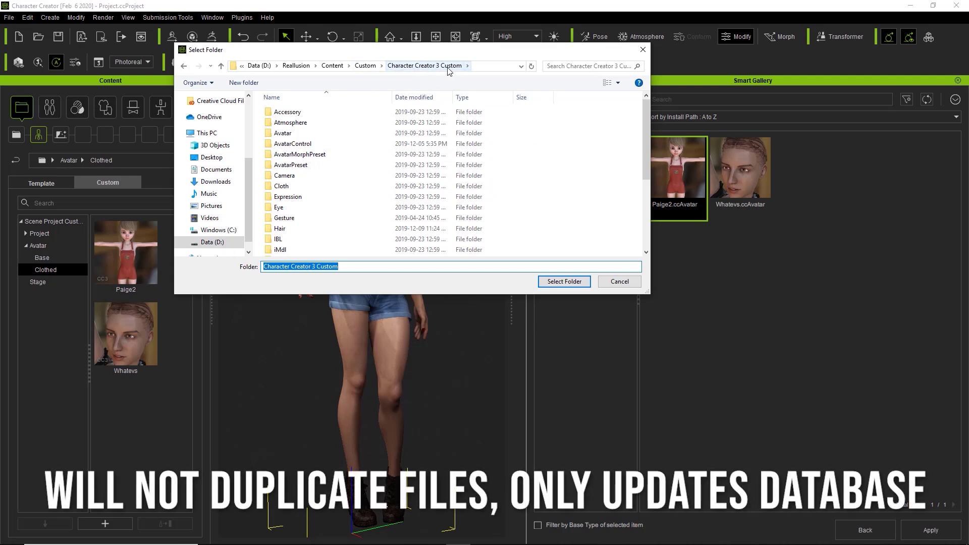
left_click(564, 282)
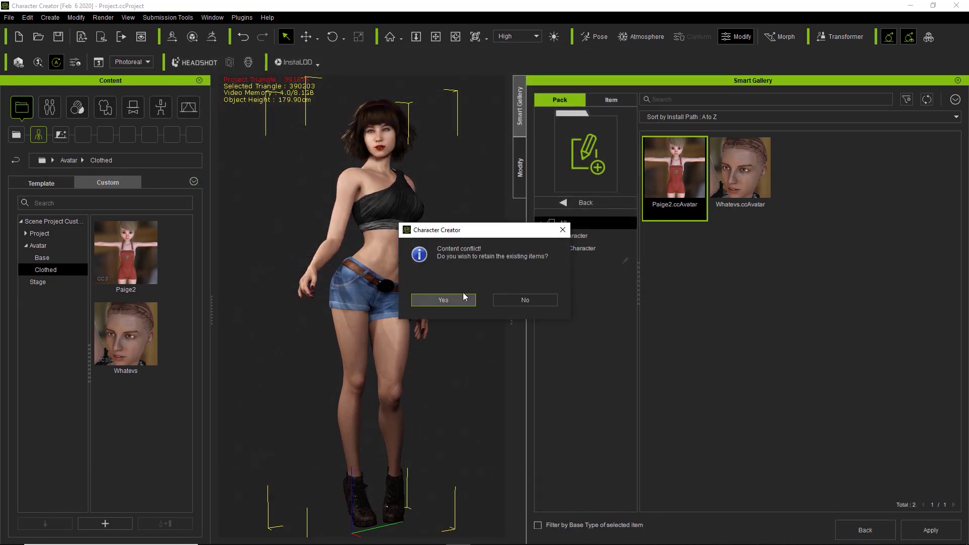
left_click(443, 300)
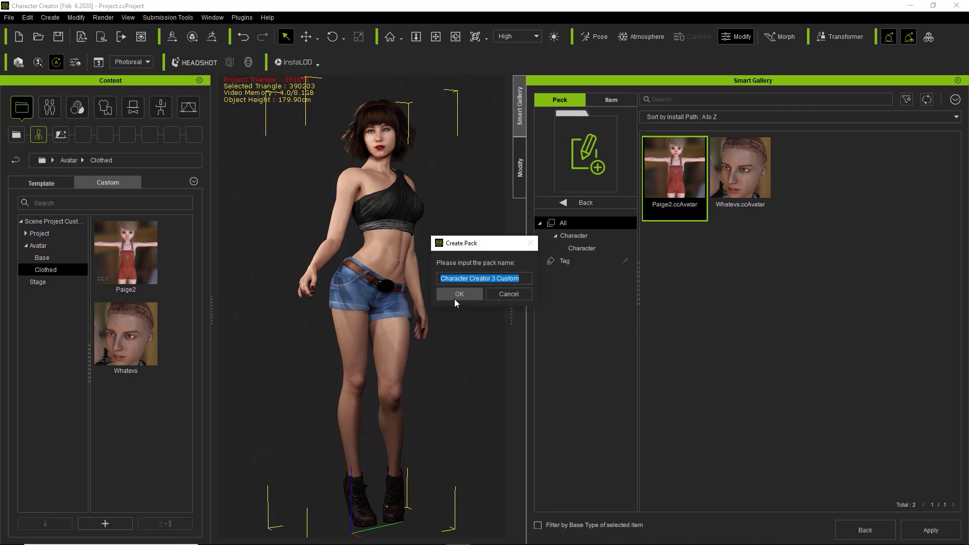
left_click(459, 294)
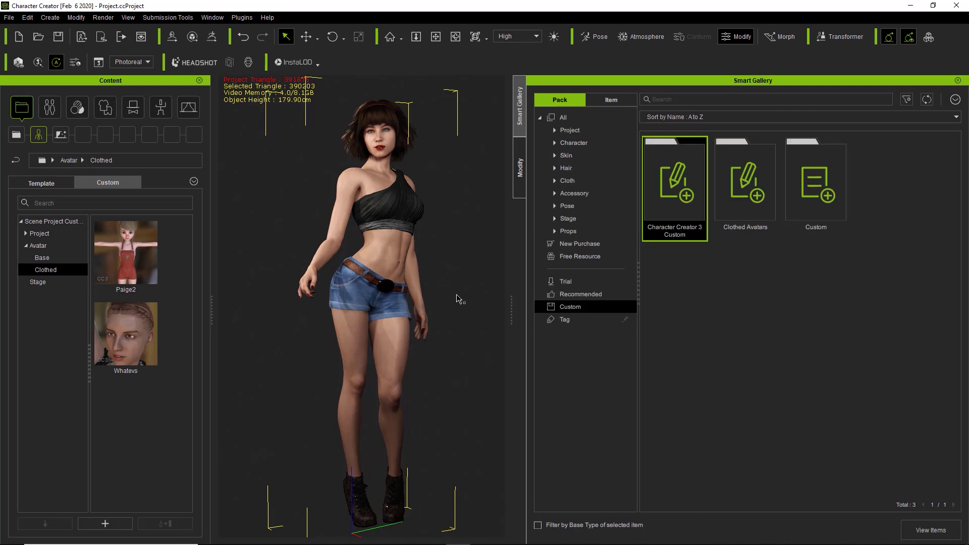
double_click(682, 171)
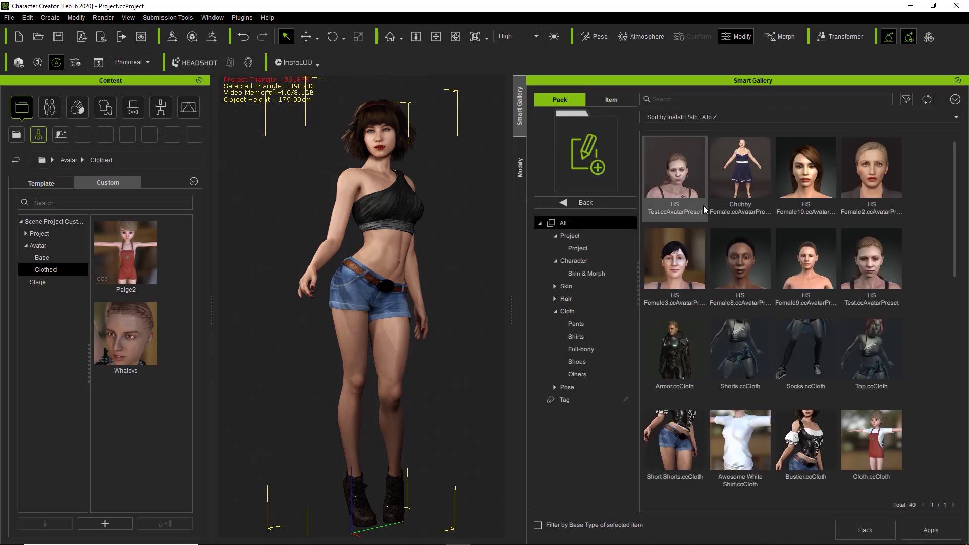
scroll(783, 268, "down", 5)
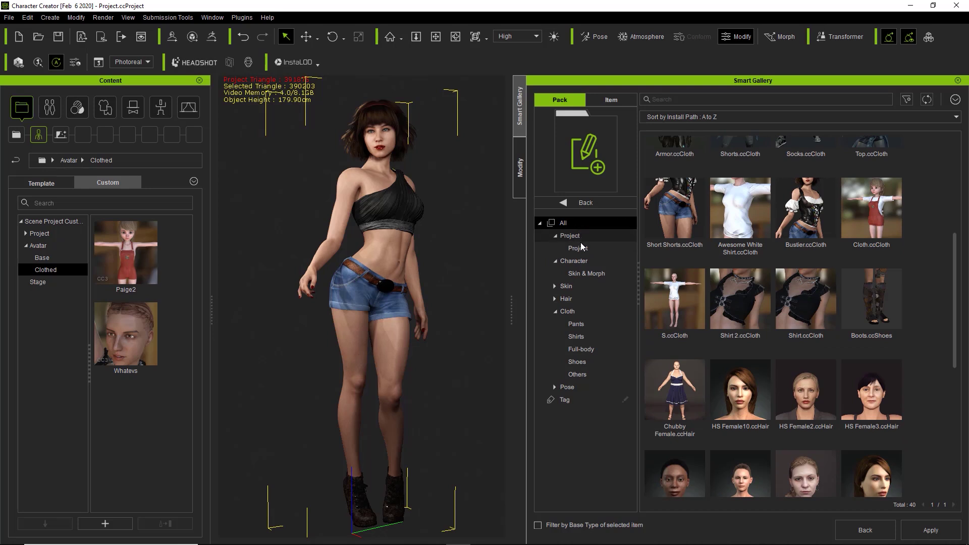
left_click(555, 299)
left_click(583, 311)
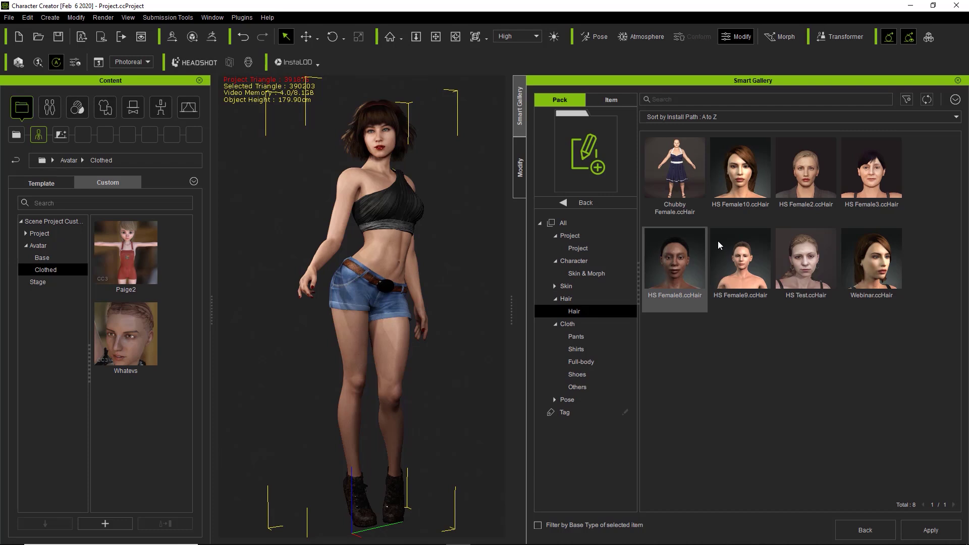
left_click(590, 345)
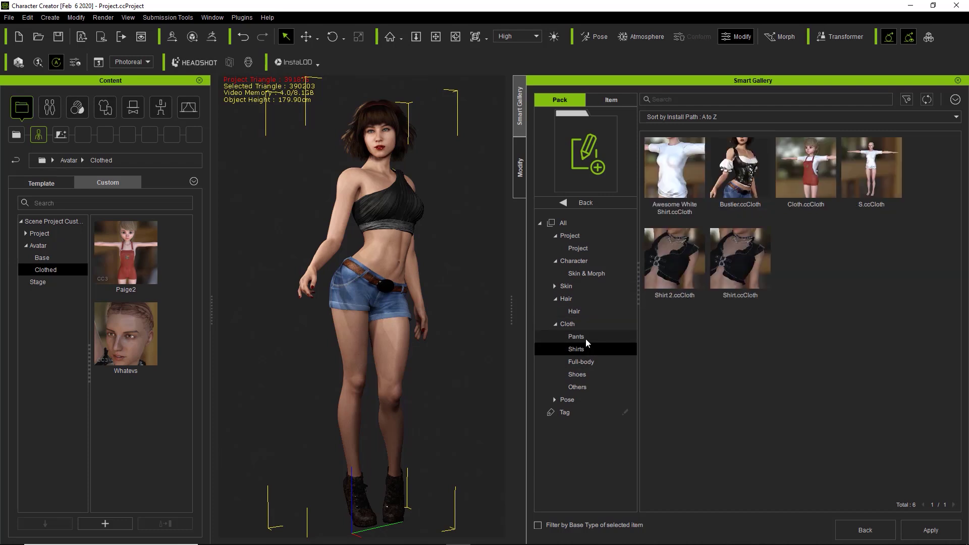
left_click(586, 362)
left_click(586, 374)
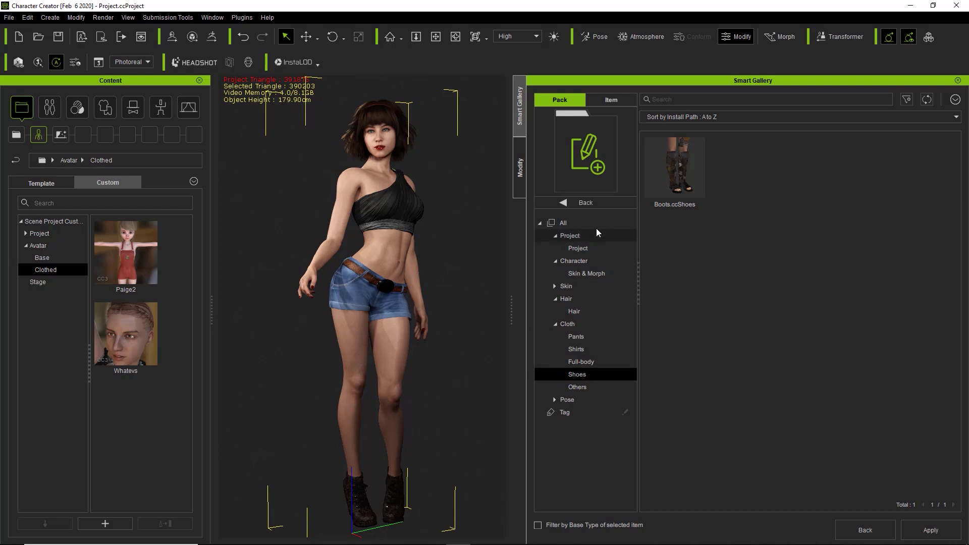
left_click(589, 203)
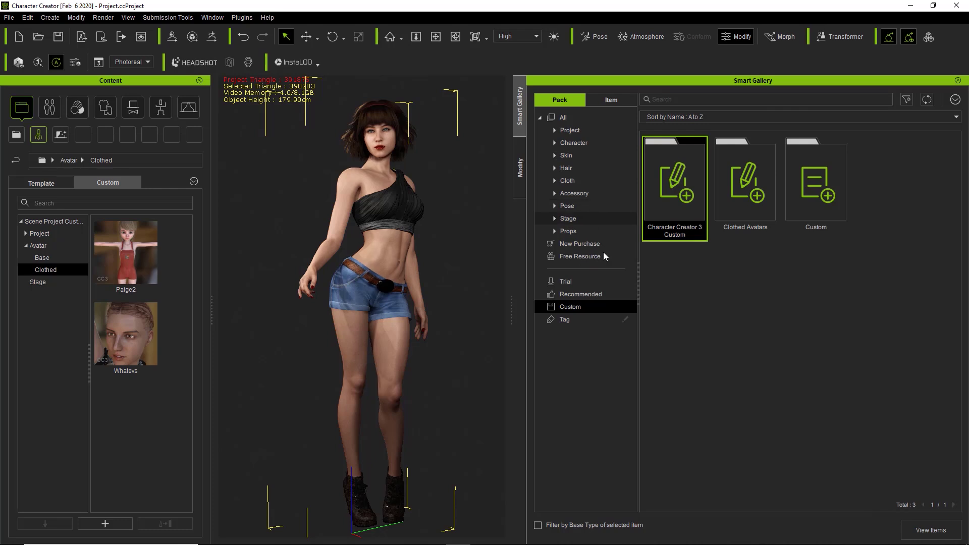
left_click(583, 293)
Return to the custom packs and create an empty pack named Girl
left_click(583, 306)
right_click(711, 319)
left_click(743, 324)
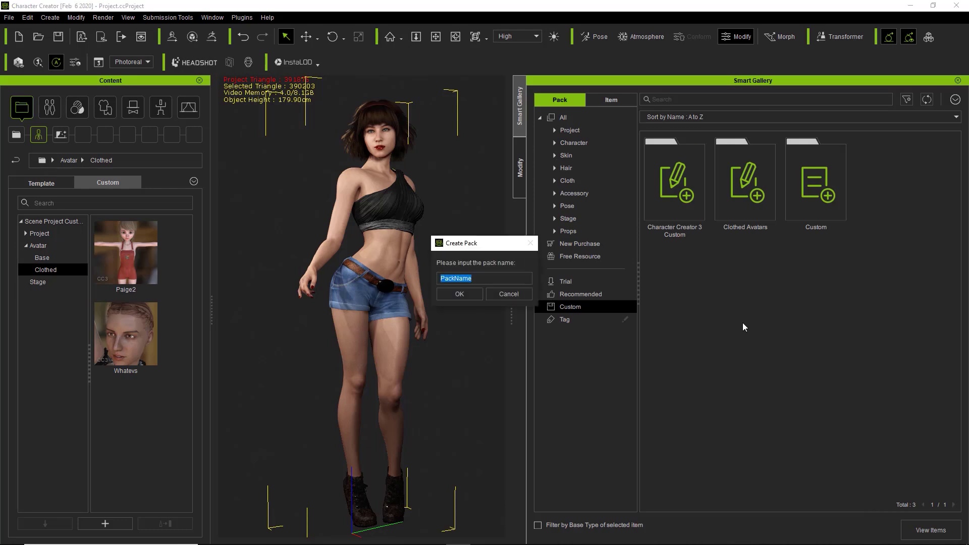
type("Gl")
key("Return")
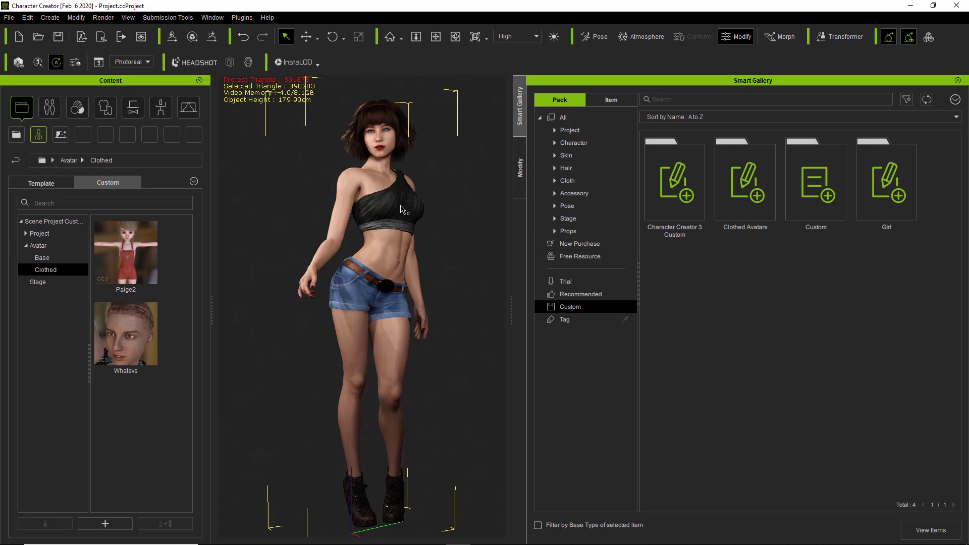
Zoom in on the character's chest and select the black one-shoulder top
middle_click_drag(404, 208, 399, 256)
scroll(399, 256, "up", 5)
middle_click_drag(407, 335, 341, 286)
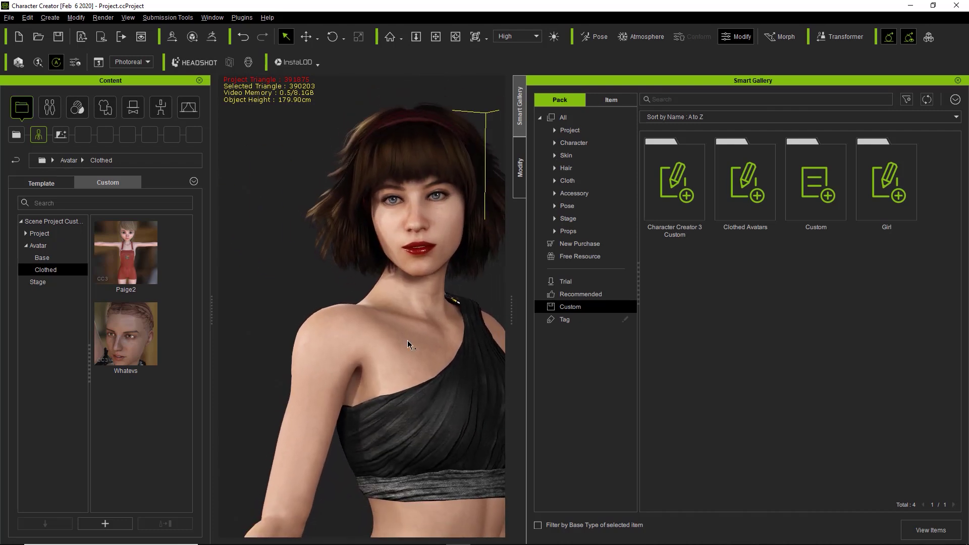
scroll(345, 297, "down", 1)
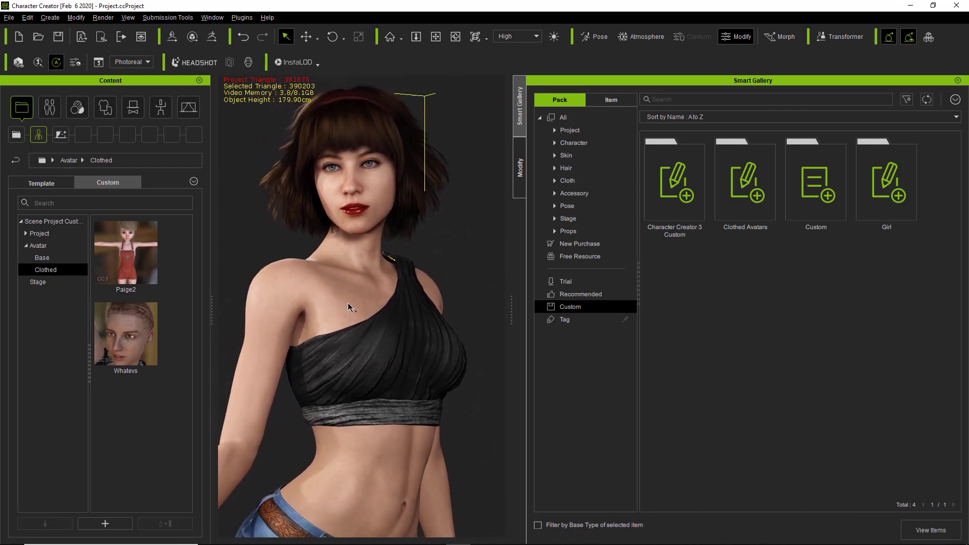
left_click(379, 356)
left_click(380, 358)
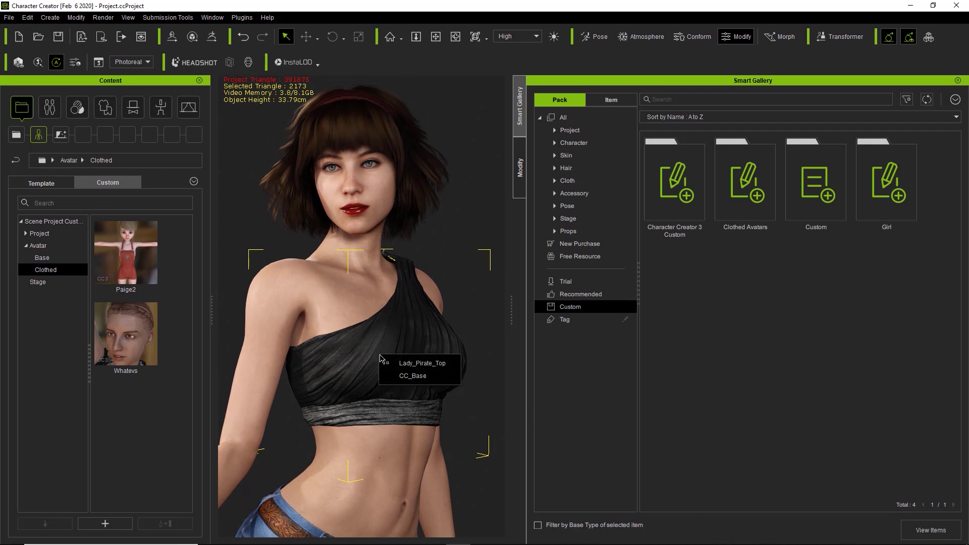
Save the top into the custom Shirts library as Girl Top
left_click(110, 110)
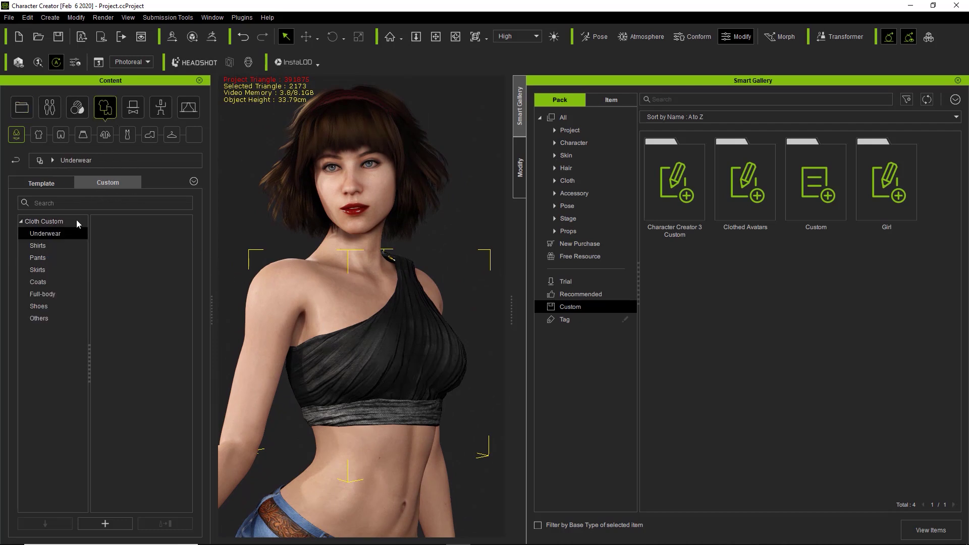
left_click(47, 247)
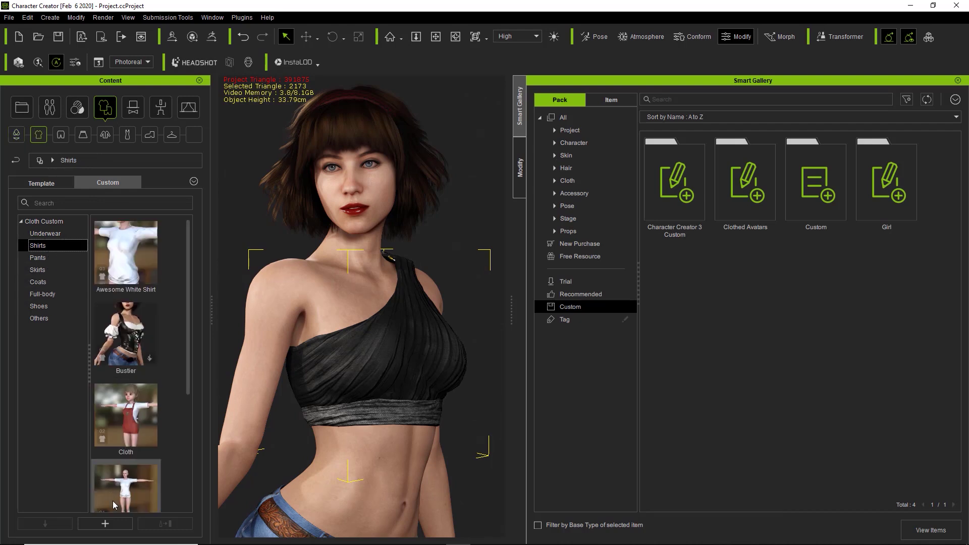
left_click(113, 526)
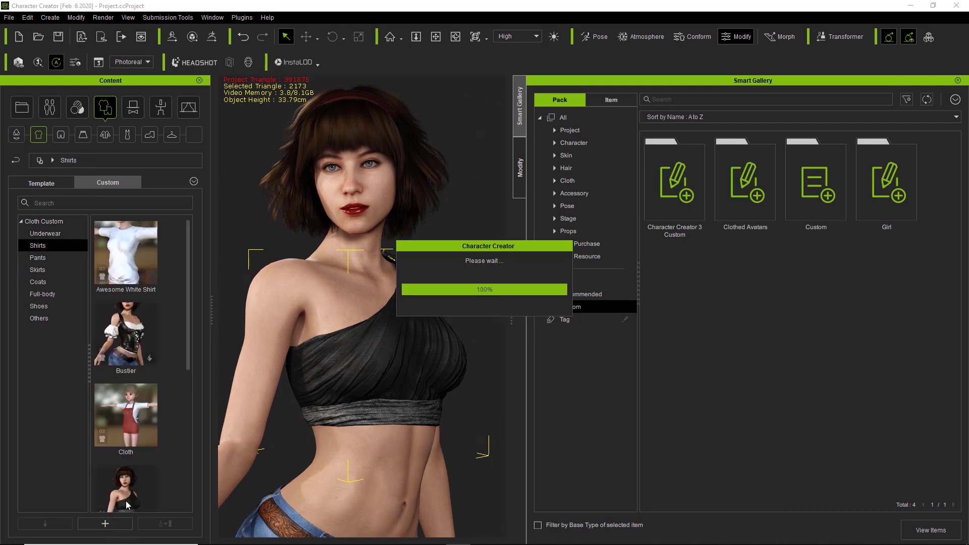
mouse_move(127, 502)
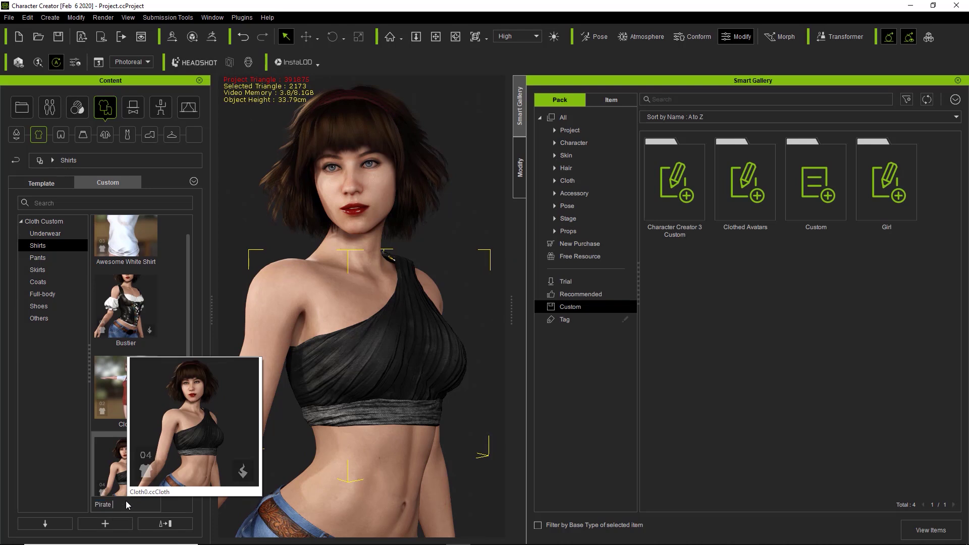
type("Girl Top")
key("Return")
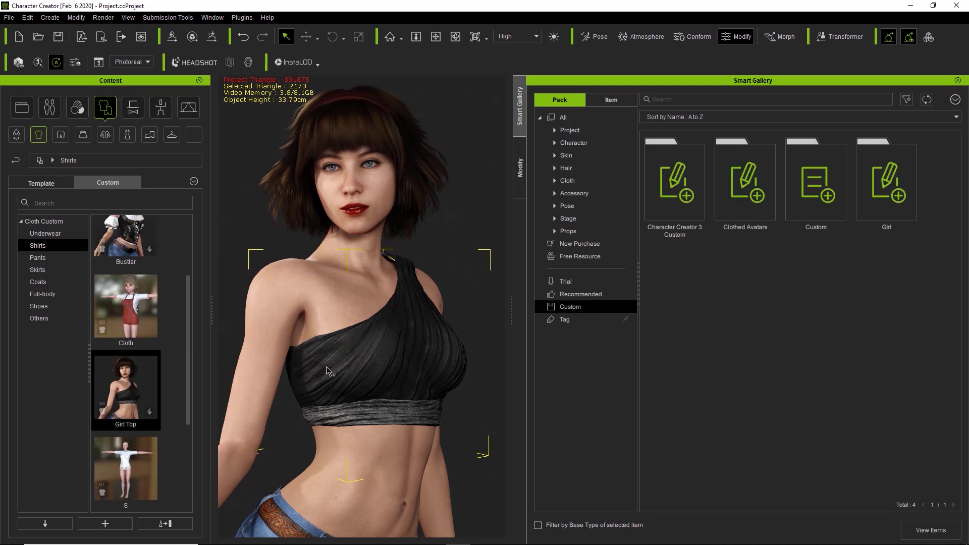
Pan down and select the character's denim shorts
middle_click_drag(332, 443, 344, 309)
left_click(343, 309)
left_click(343, 312)
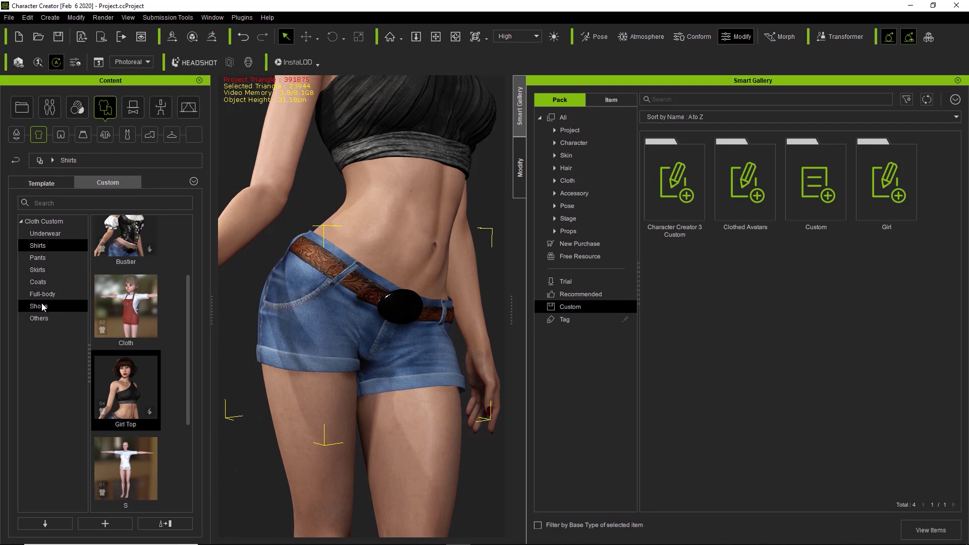
Save the selected shorts into the custom Pants library as Girl Shorts
left_click(38, 257)
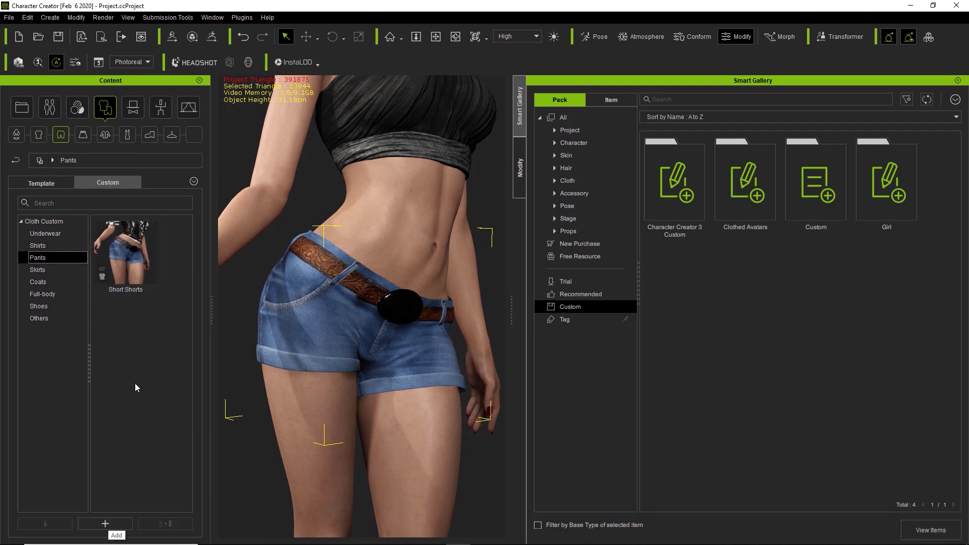
left_click(110, 523)
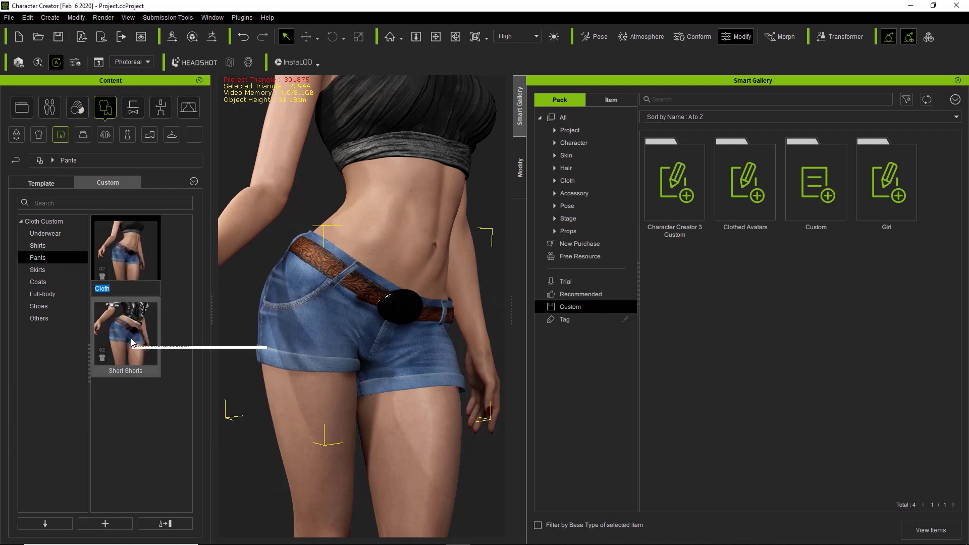
mouse_move(131, 338)
type("Gi")
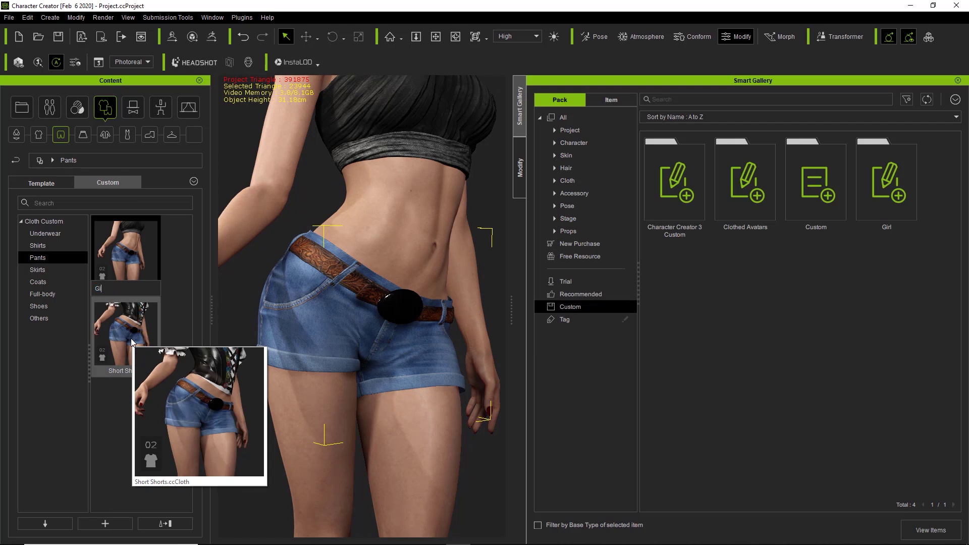
type("rl Shorts")
key("Return")
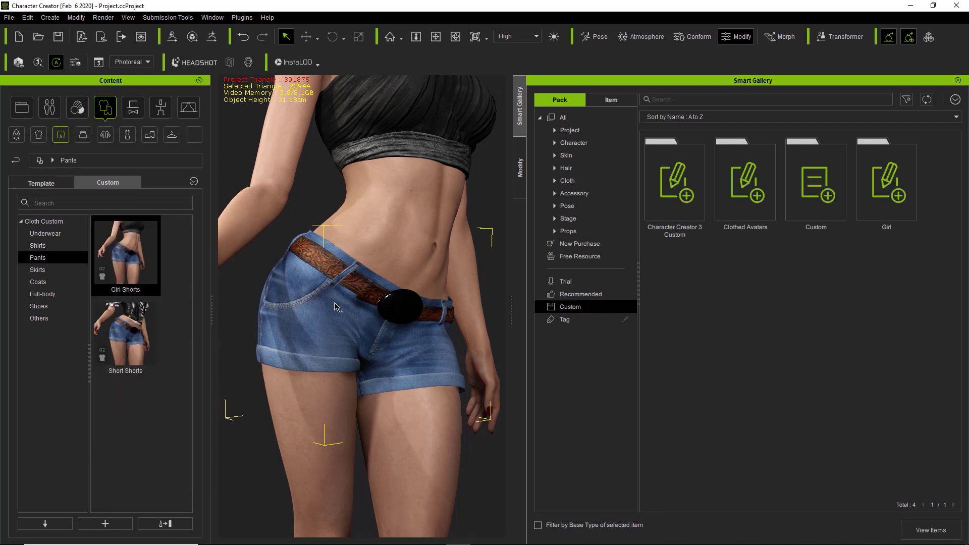
Select the boots and save them into the custom Shoes library as Girl Shoes
middle_click_drag(372, 348, 381, 263)
scroll(381, 262, "up", 3)
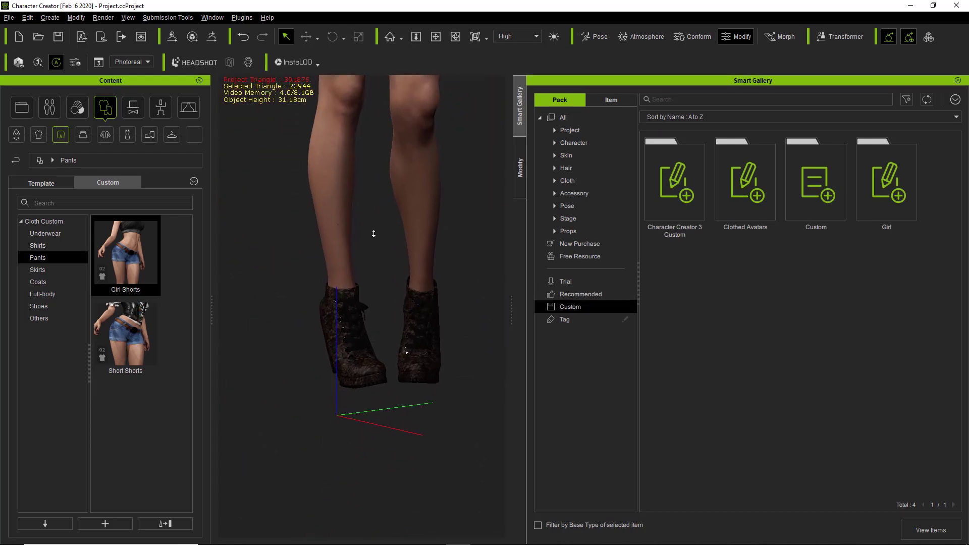
left_click(347, 335)
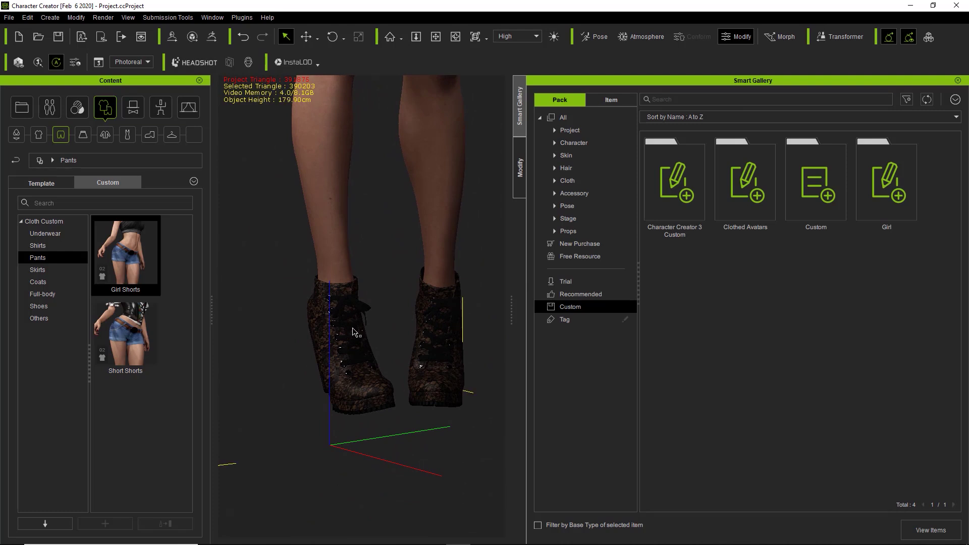
left_click(353, 342)
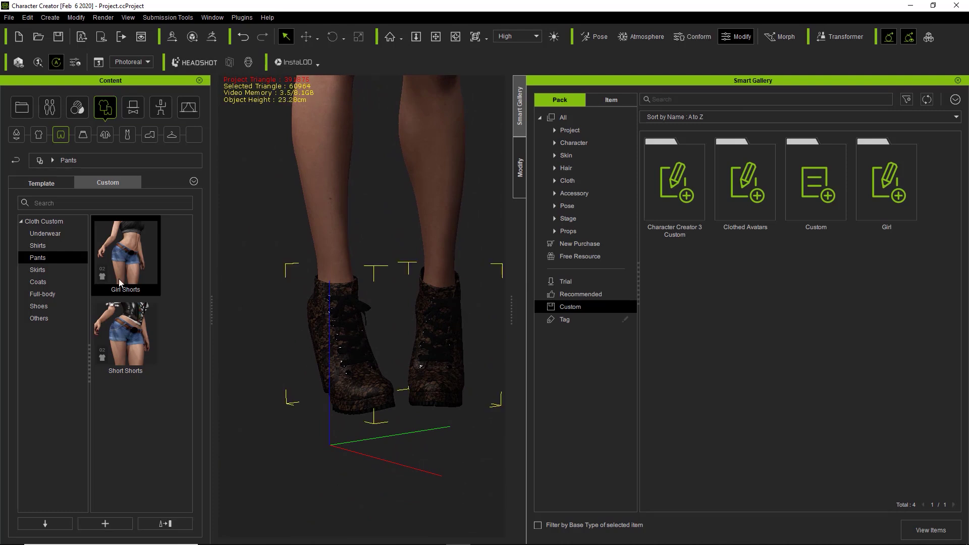
left_click(47, 306)
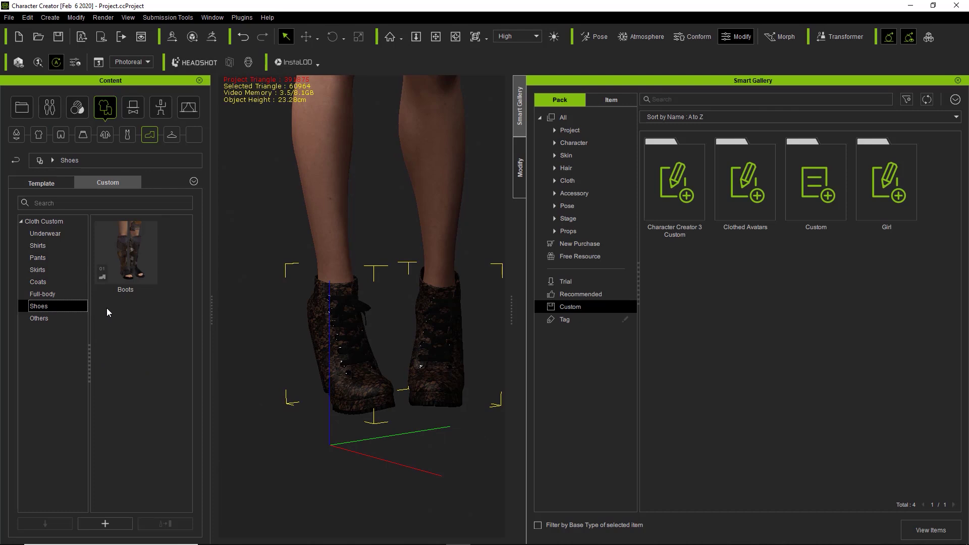
left_click(105, 523)
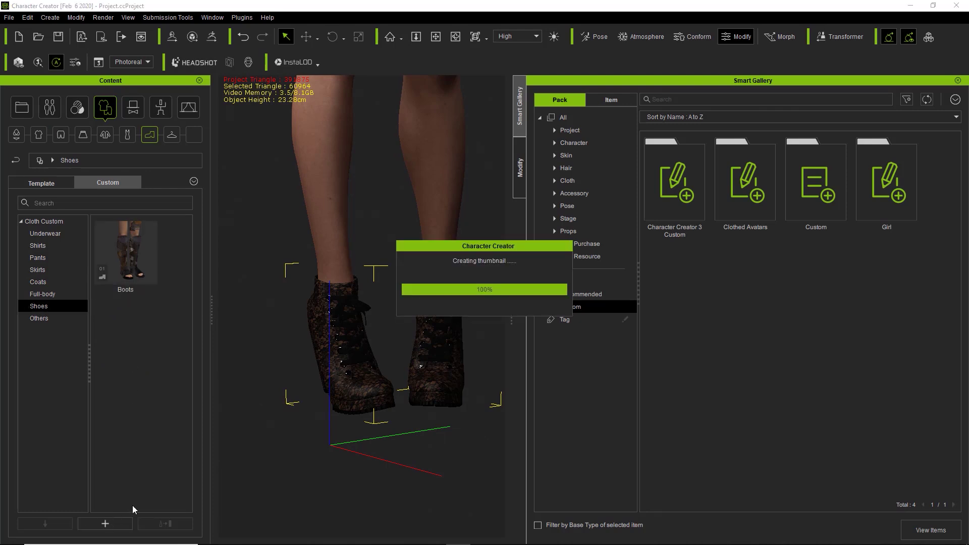
type("Girl Shoes")
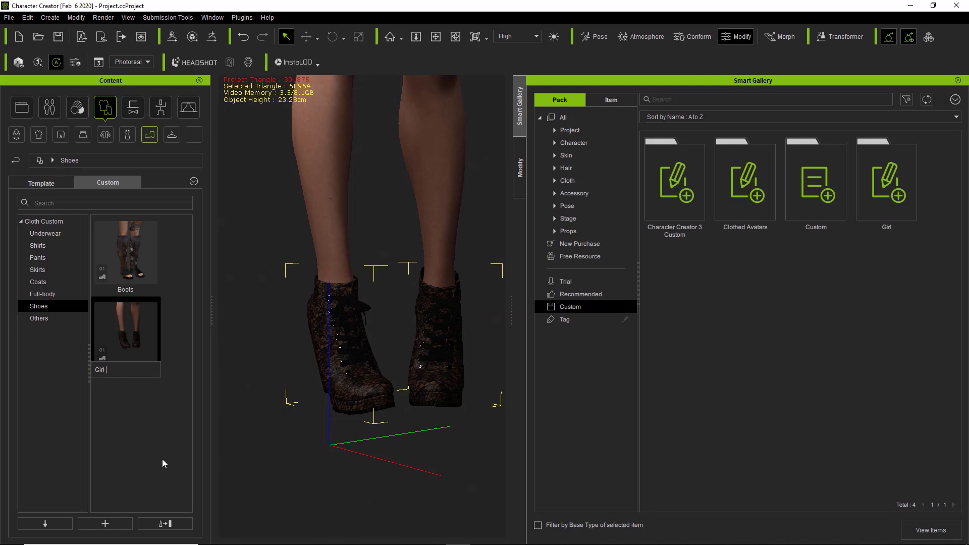
key("Return")
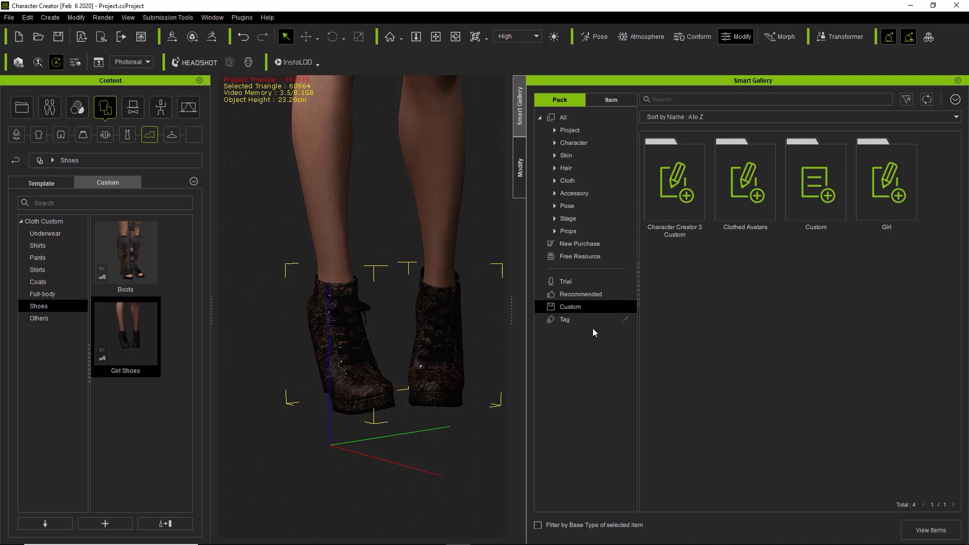
Search the packs for 'Girl', open the Custom pack, and filter its items by 'girl'
left_click(580, 121)
left_click(672, 100)
type("Girl")
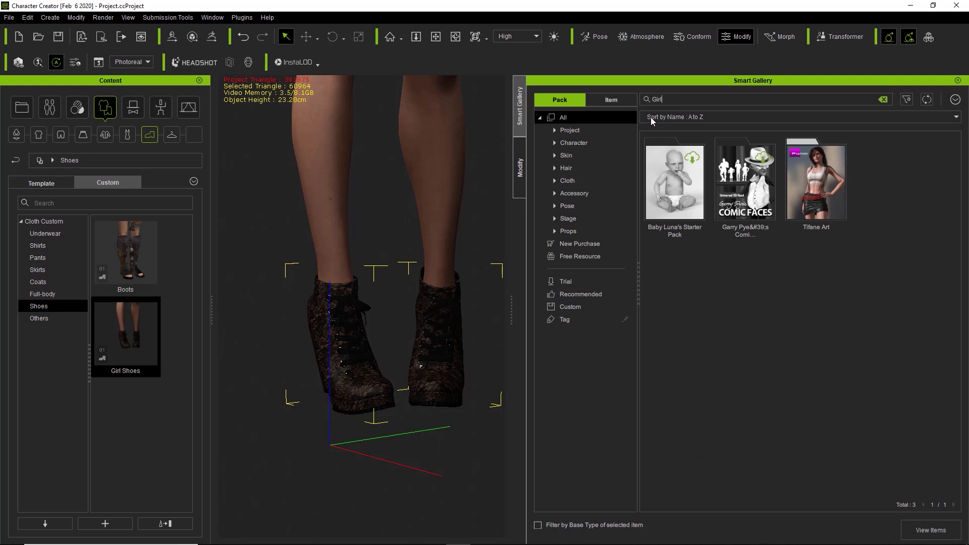
left_click(578, 307)
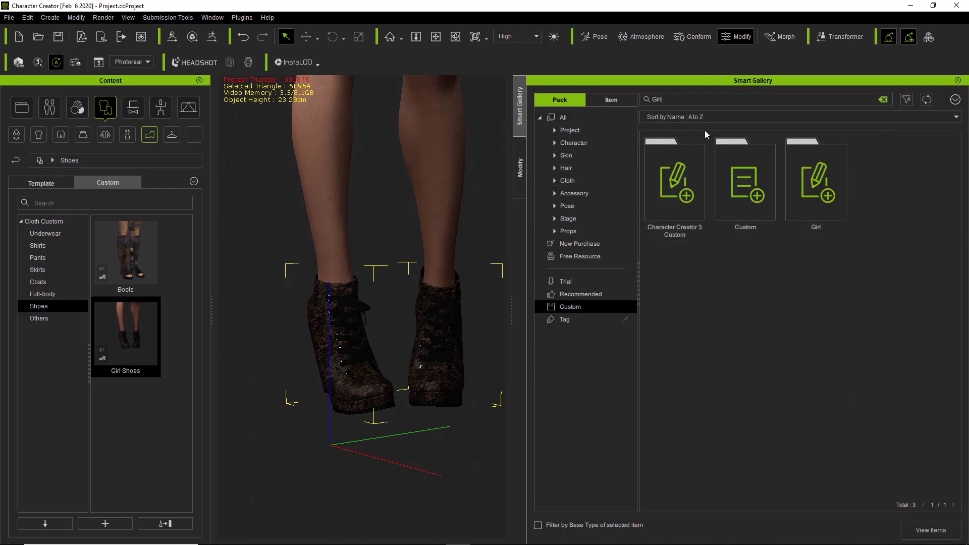
double_click(731, 184)
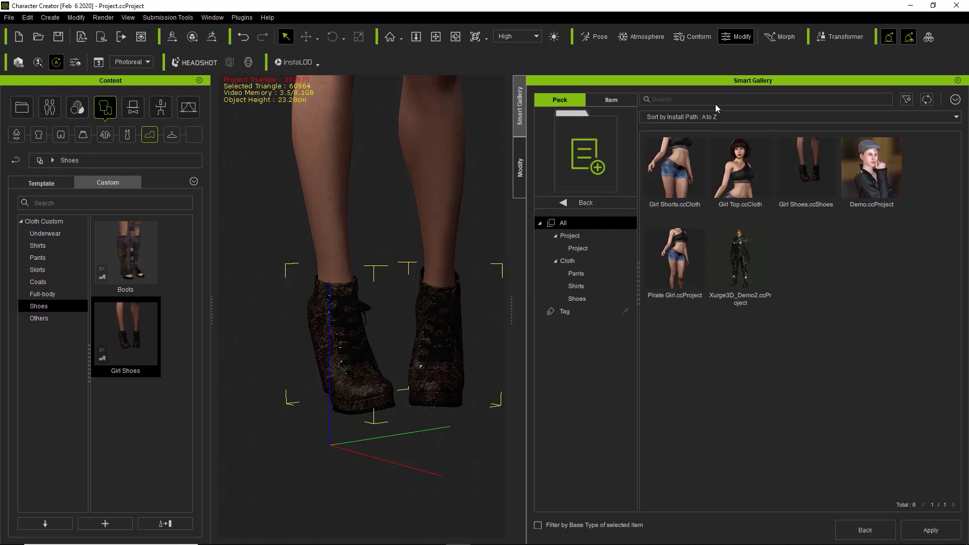
type("girl")
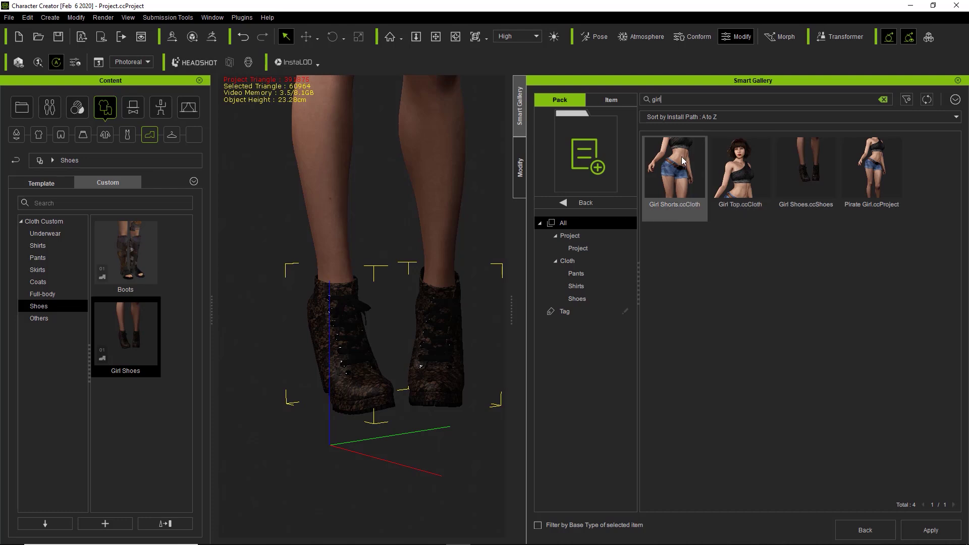
Move Pirate Girl, Girl Shoes, Girl Top and Girl Shorts into the Girl pack, then return to the pack list
left_click(880, 176, "ctrl")
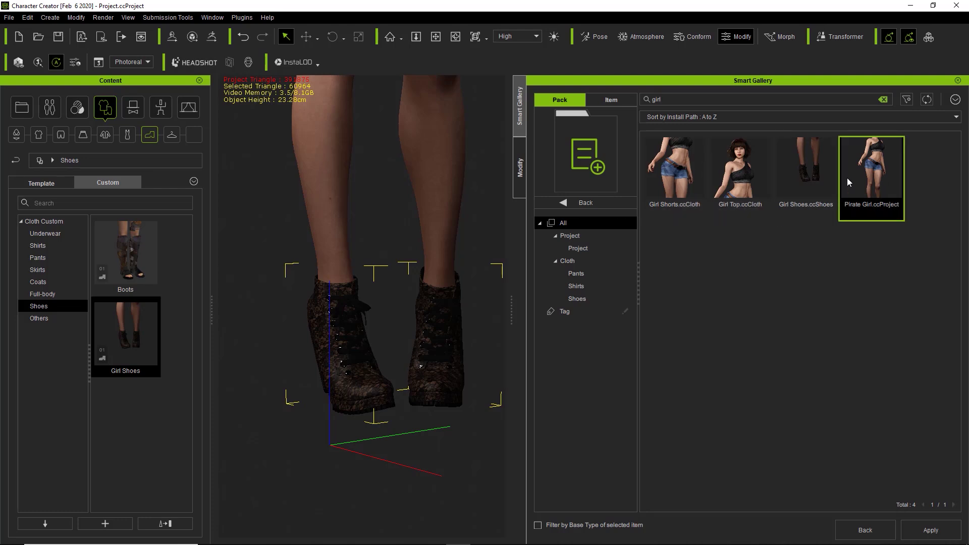
left_click(820, 179, "ctrl")
left_click(738, 177, "ctrl")
left_click(685, 175, "ctrl")
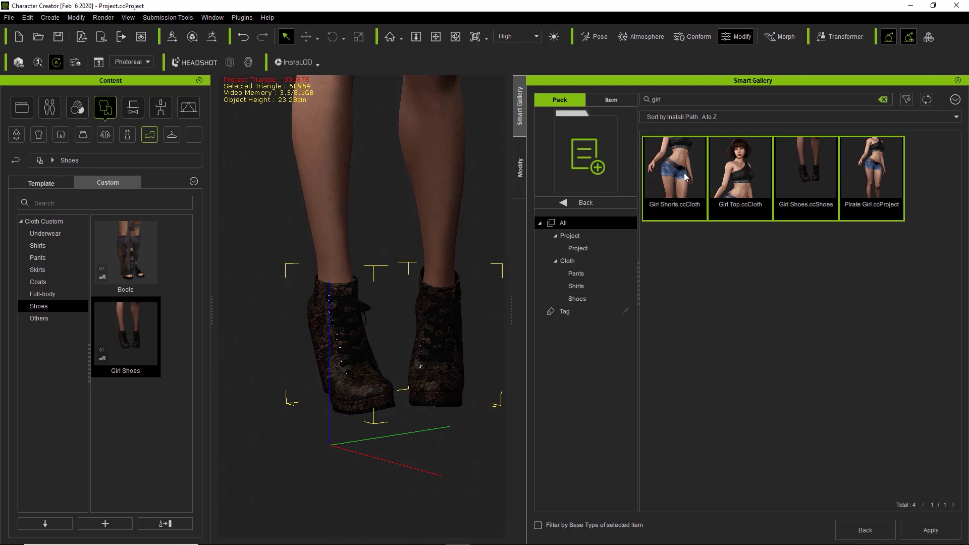
right_click(685, 175)
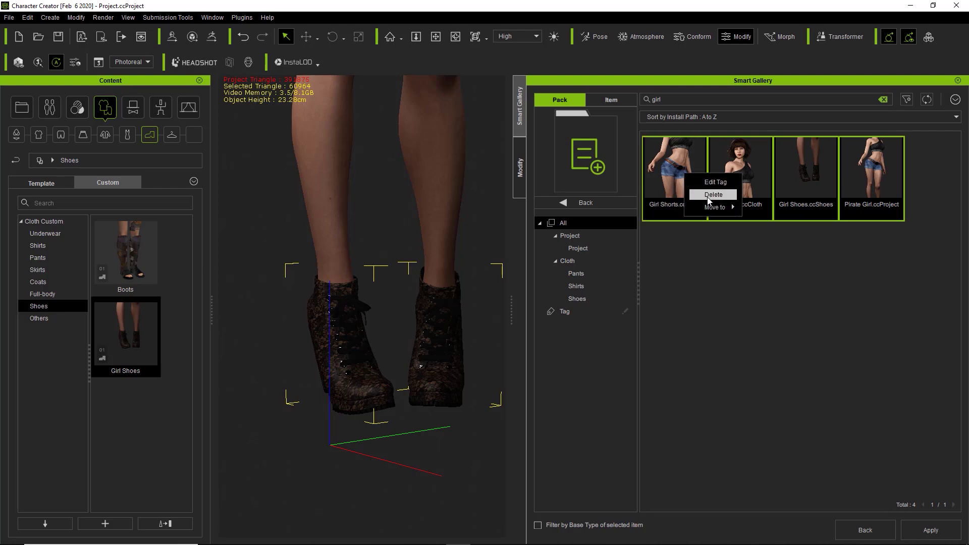
mouse_move(711, 208)
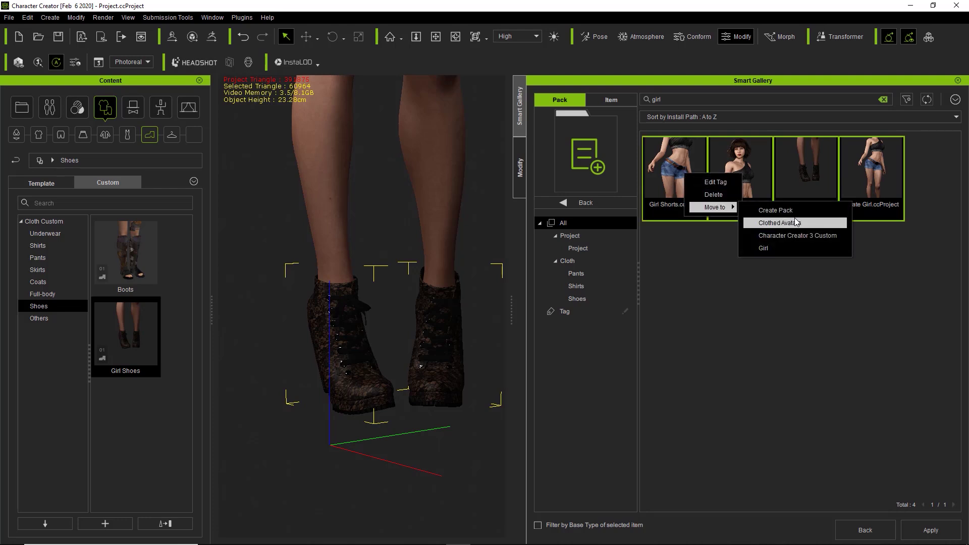
left_click(780, 249)
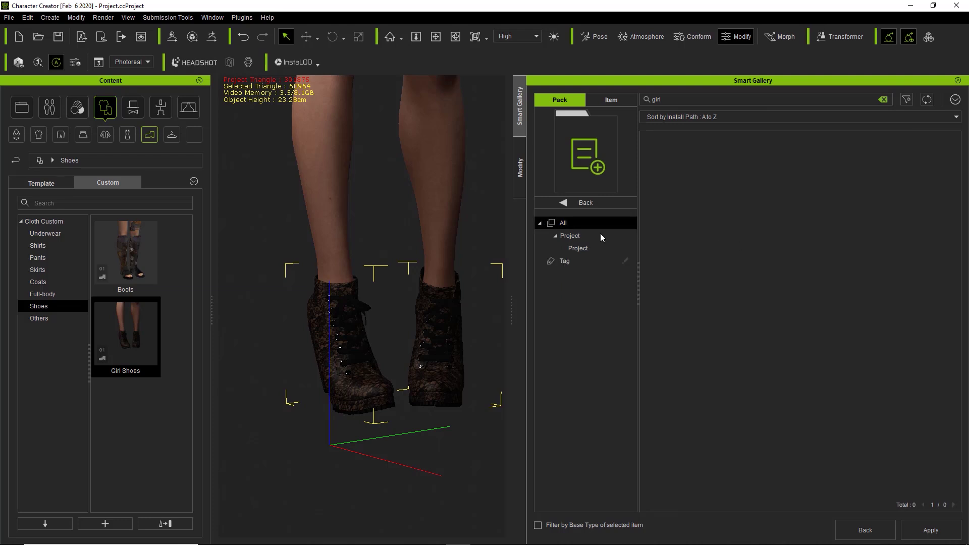
left_click(586, 204)
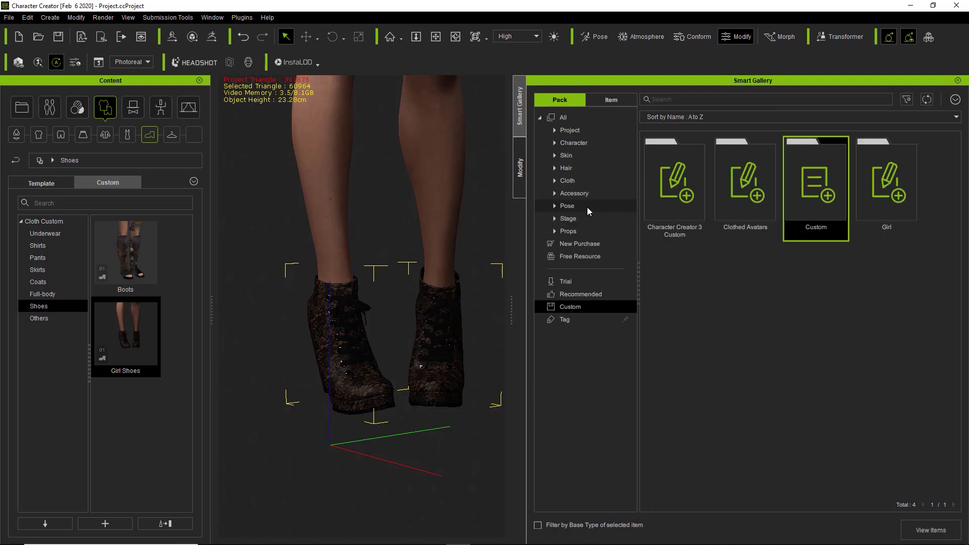
Open the Girl pack and browse the custom Motion items in the Content library
double_click(874, 190)
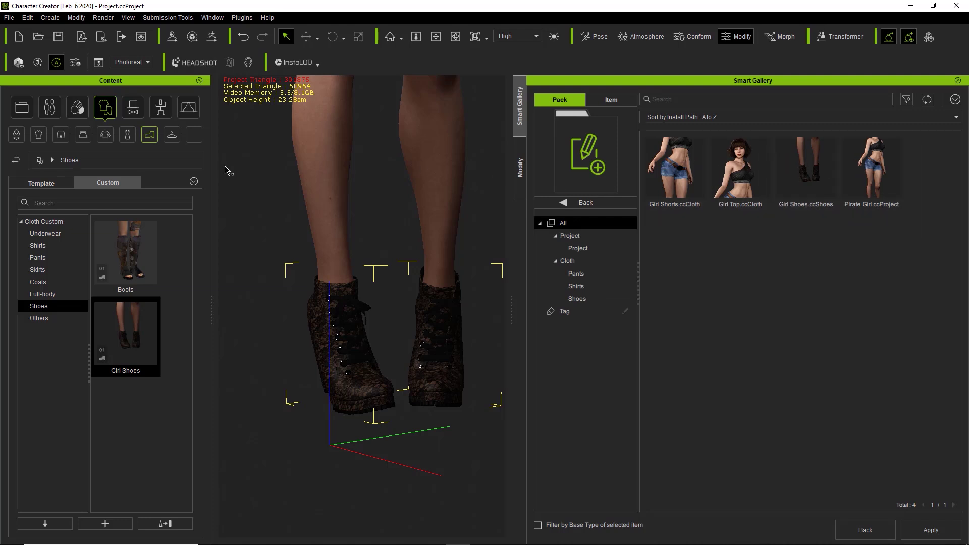
left_click(159, 108)
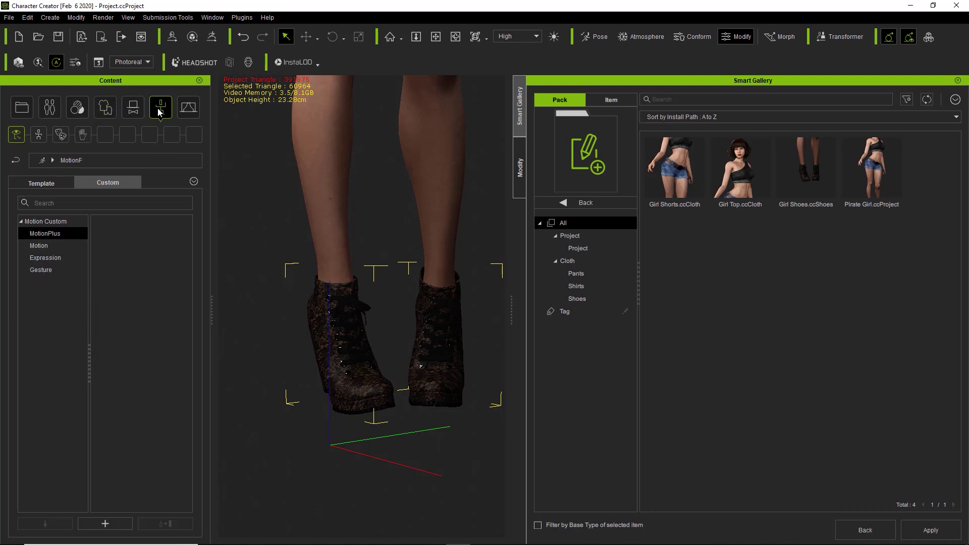
left_click(50, 244)
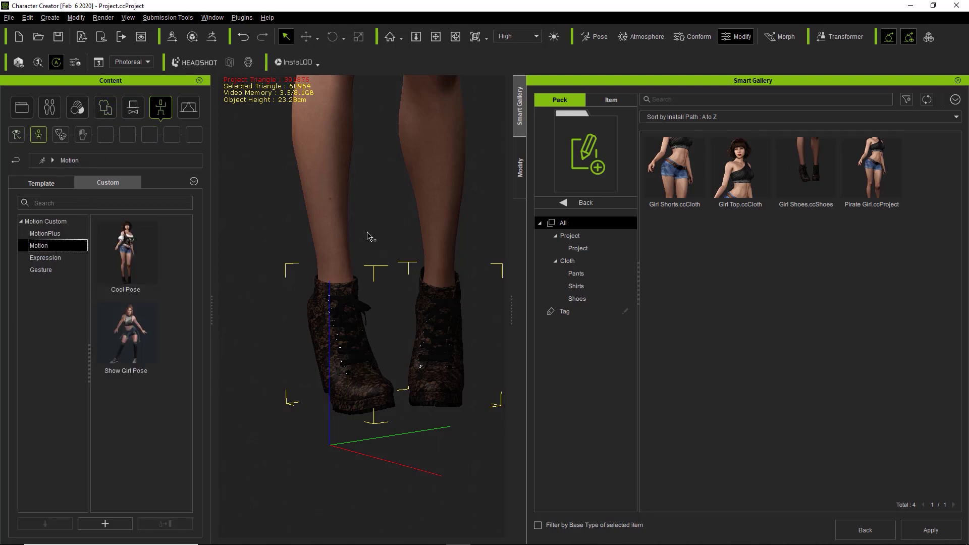
scroll(365, 283, "down", 6)
scroll(386, 345, "down", 8)
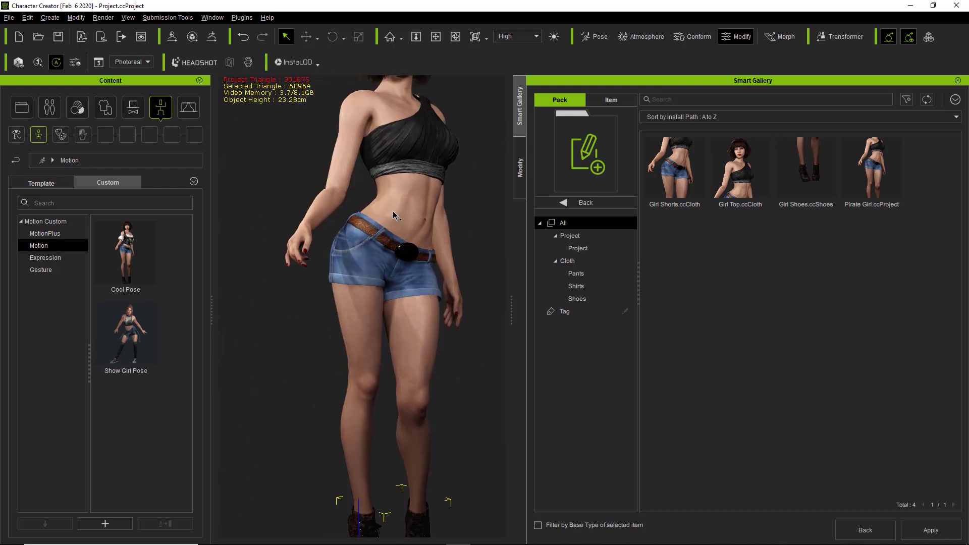
scroll(378, 301, "down", 2)
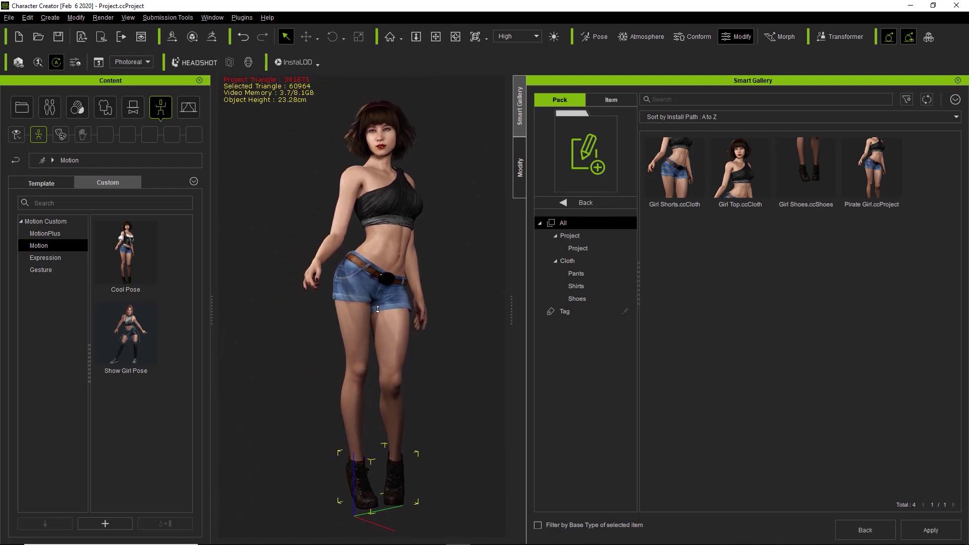
Save the current pose as a custom motion named 'Girl Pose', then select the Custom pack
left_click(105, 524)
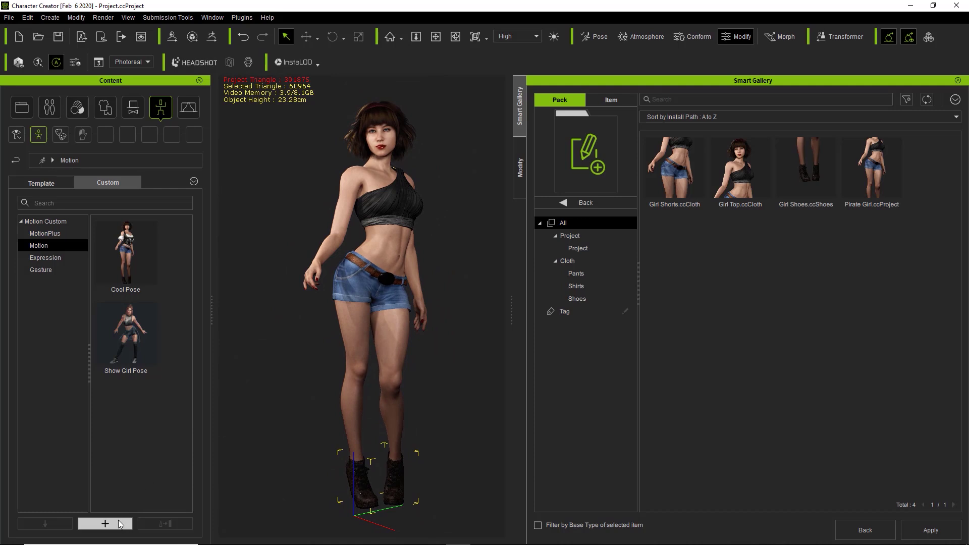
type("Girl Pose")
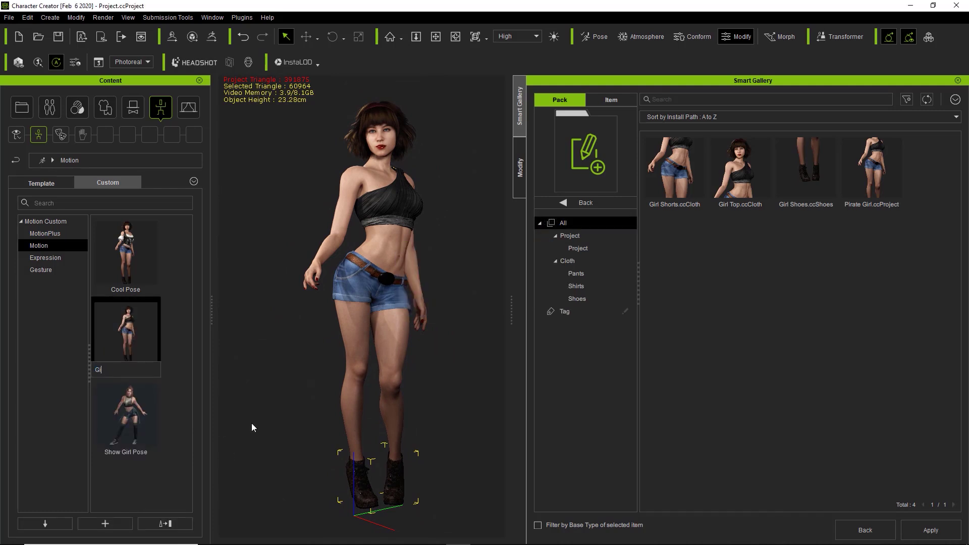
key("Return")
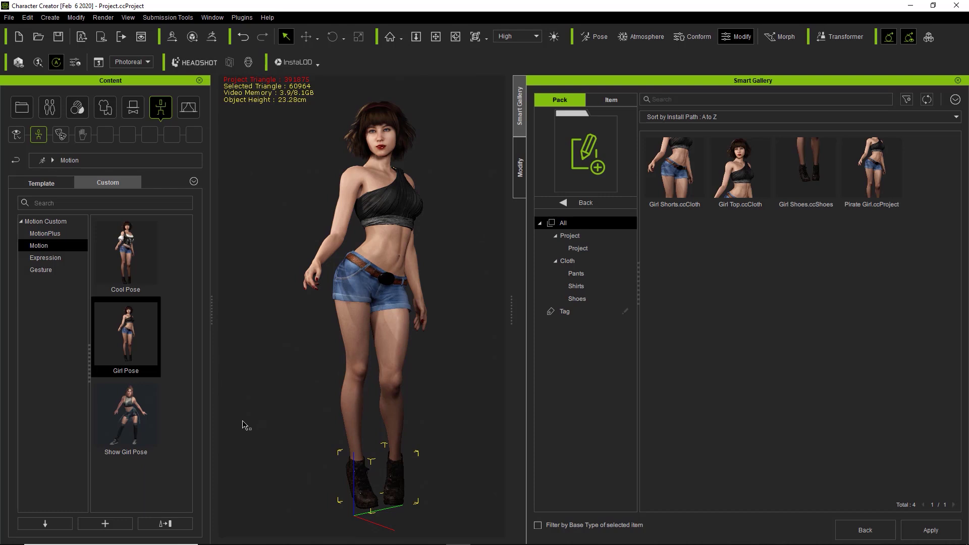
left_click(585, 203)
left_click(811, 191)
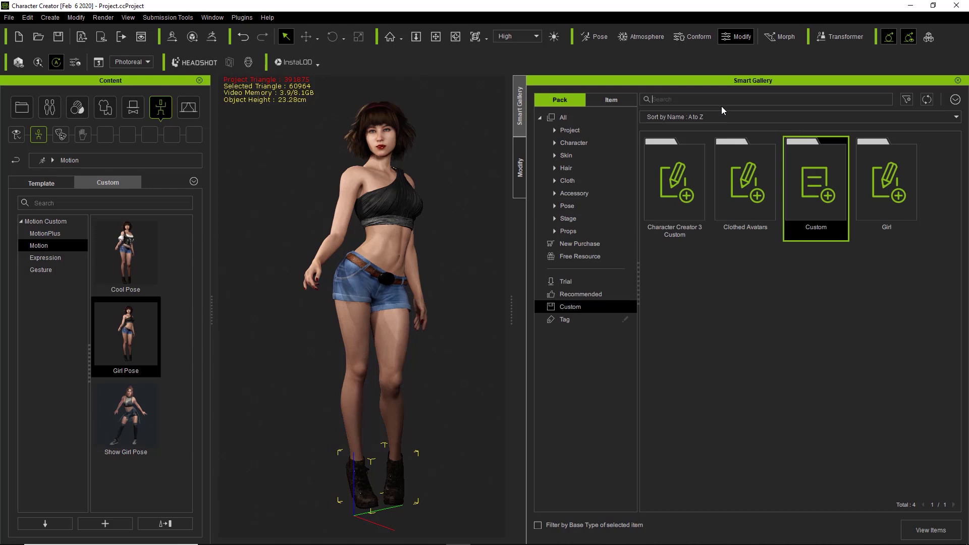
Move Girl Pose from the Custom pack into the Girl pack and open the Girl pack
double_click(796, 171)
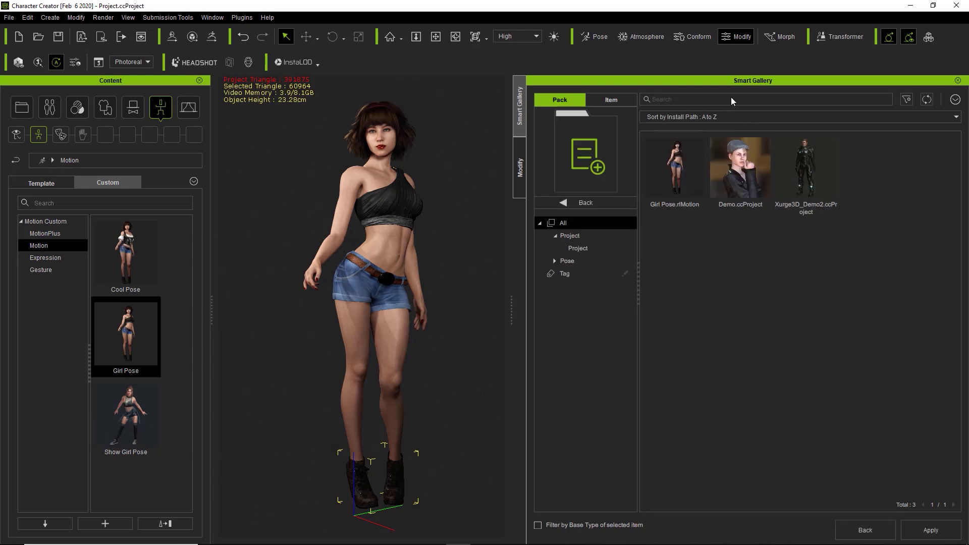
type("girl")
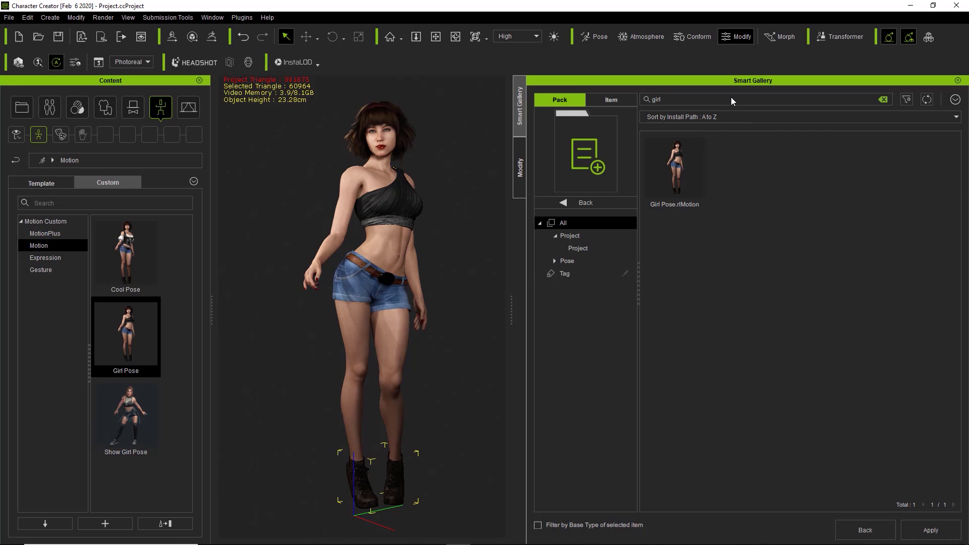
right_click(684, 153)
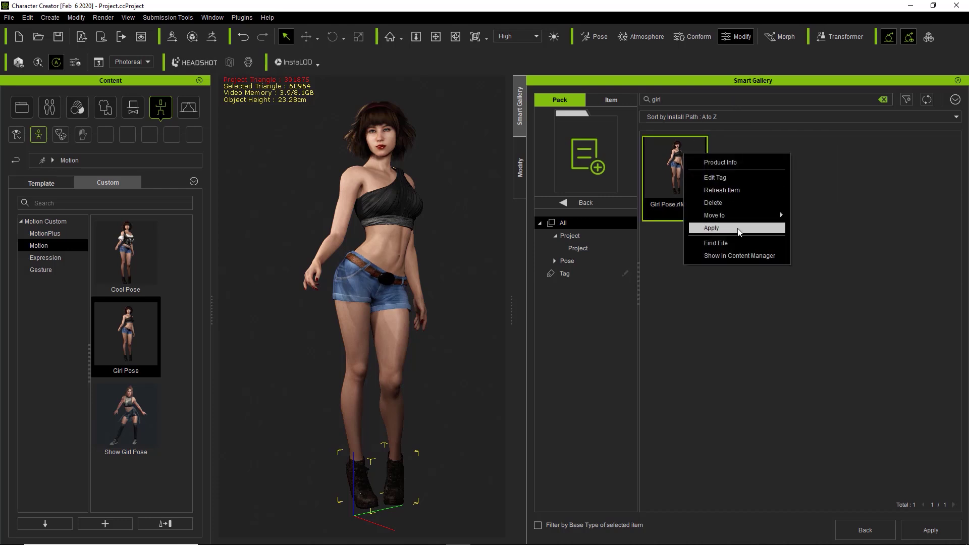
mouse_move(737, 218)
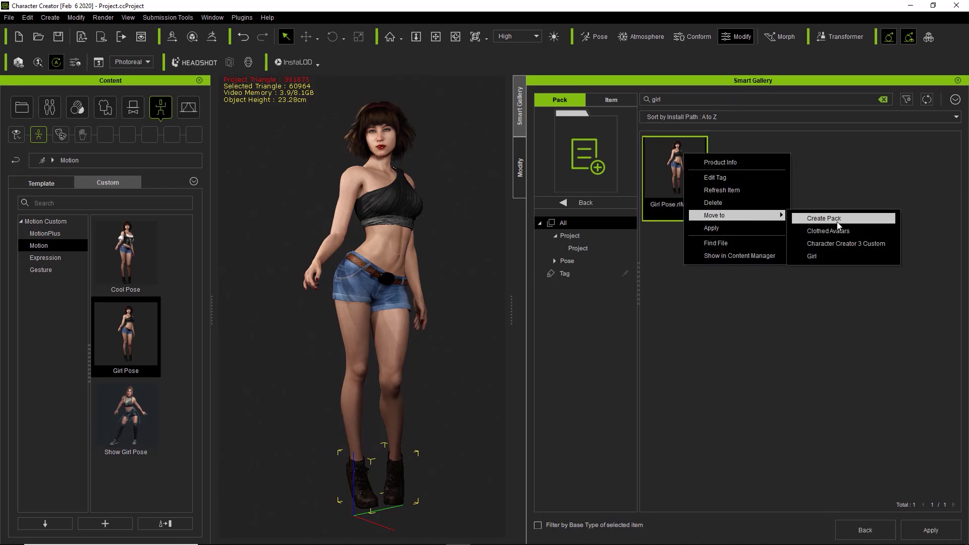
left_click(828, 256)
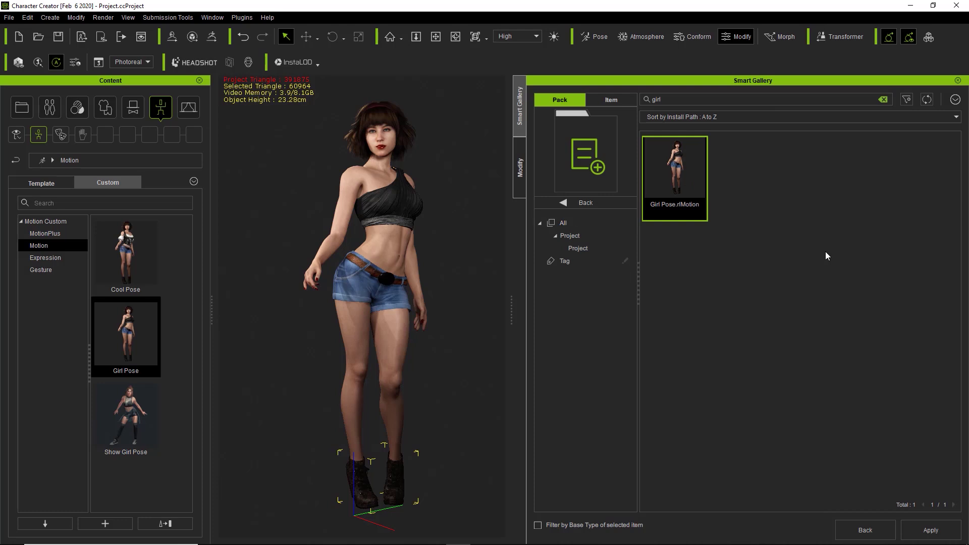
left_click(599, 204)
double_click(883, 190)
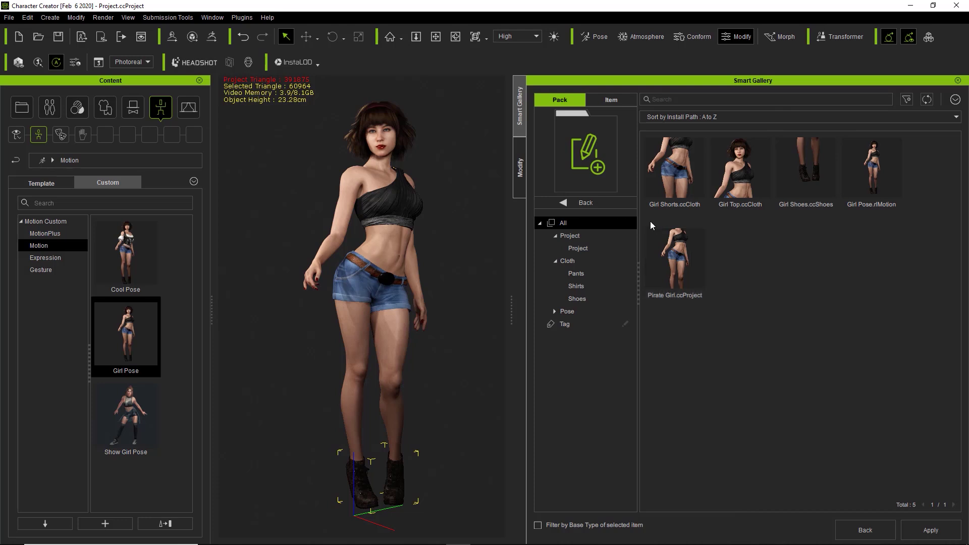
Return to the four-pack list and zoom the viewport in on the character's face
left_click(587, 203)
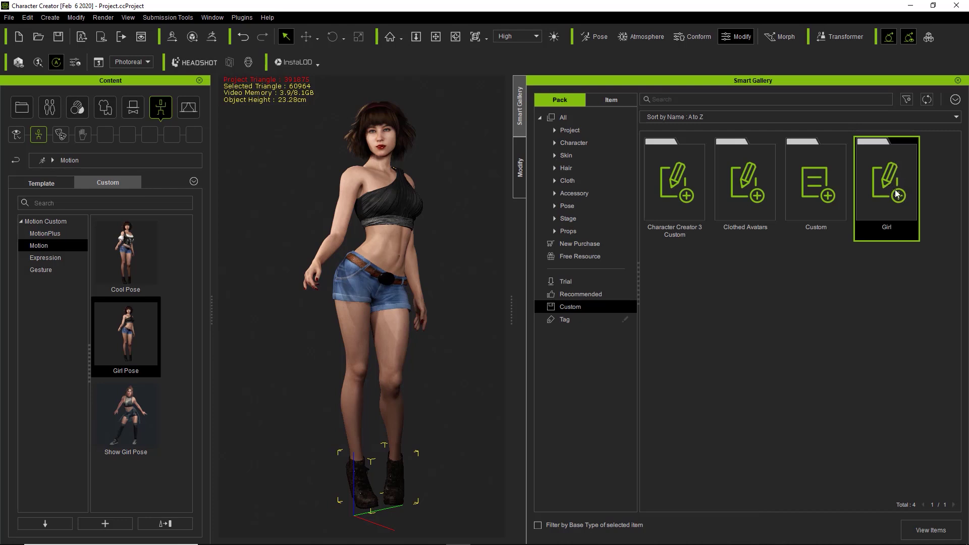
scroll(421, 232, "up", 5)
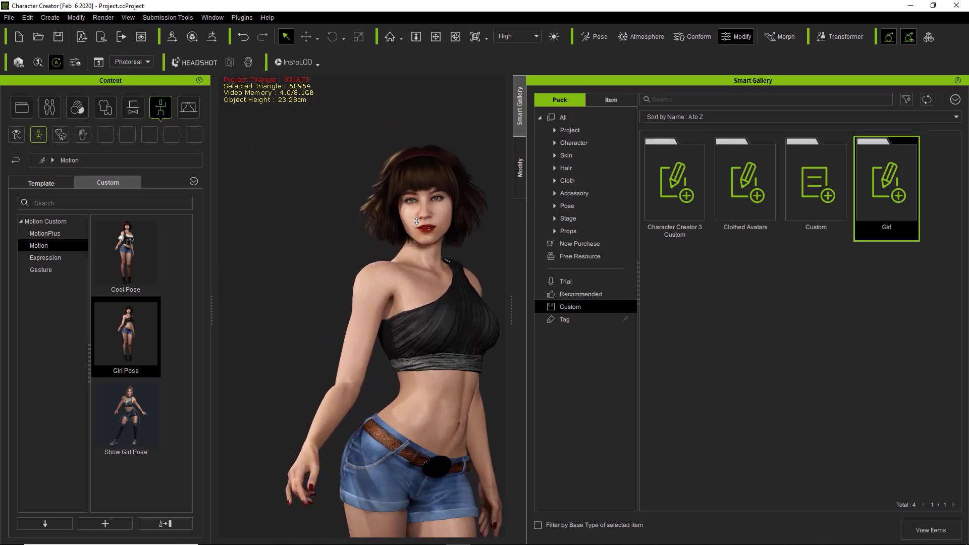
scroll(416, 220, "up", 5)
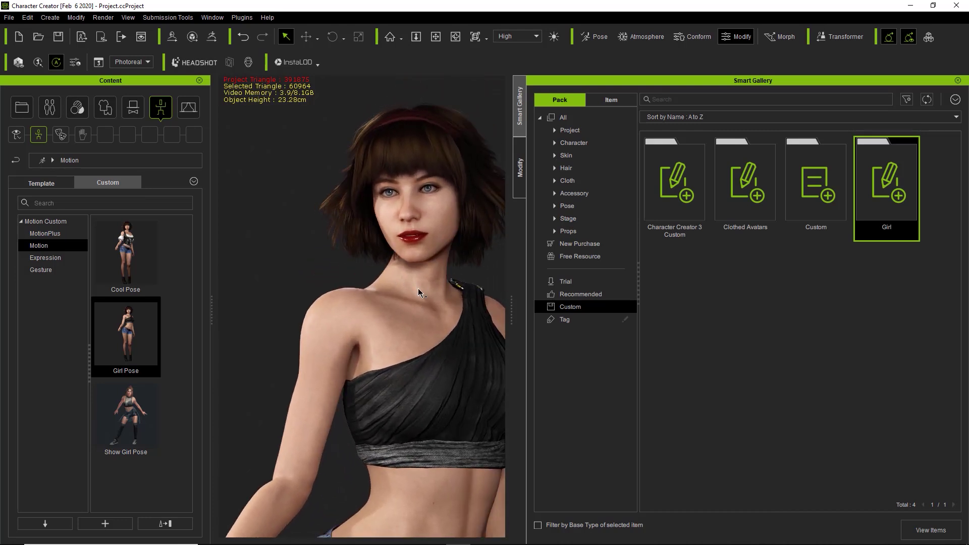
scroll(416, 288, "up", 5)
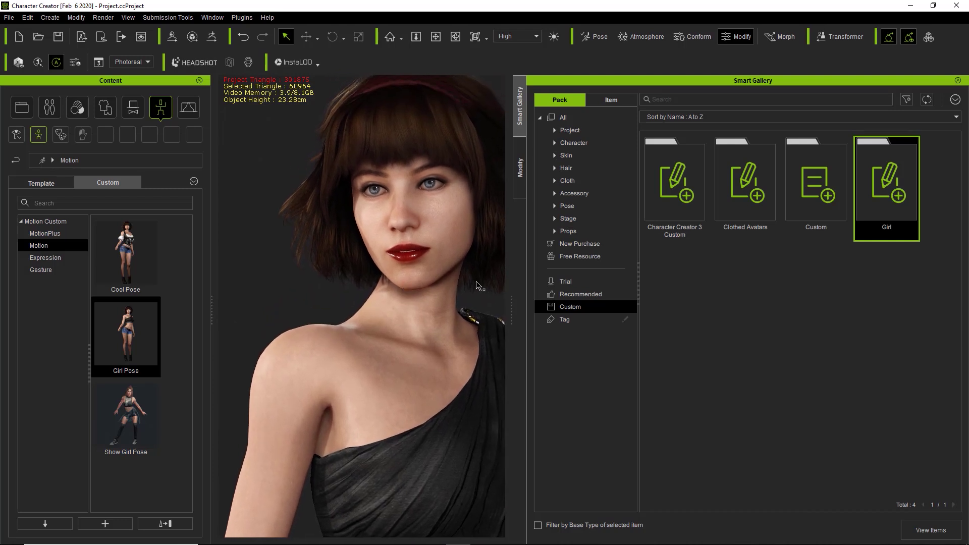
Close the Content panel and centre the girl's face and shoulders in the viewport
left_click(200, 82)
middle_click_drag(279, 190, 315, 201)
scroll(324, 201, "up", 3)
middle_click_drag(326, 205, 319, 223)
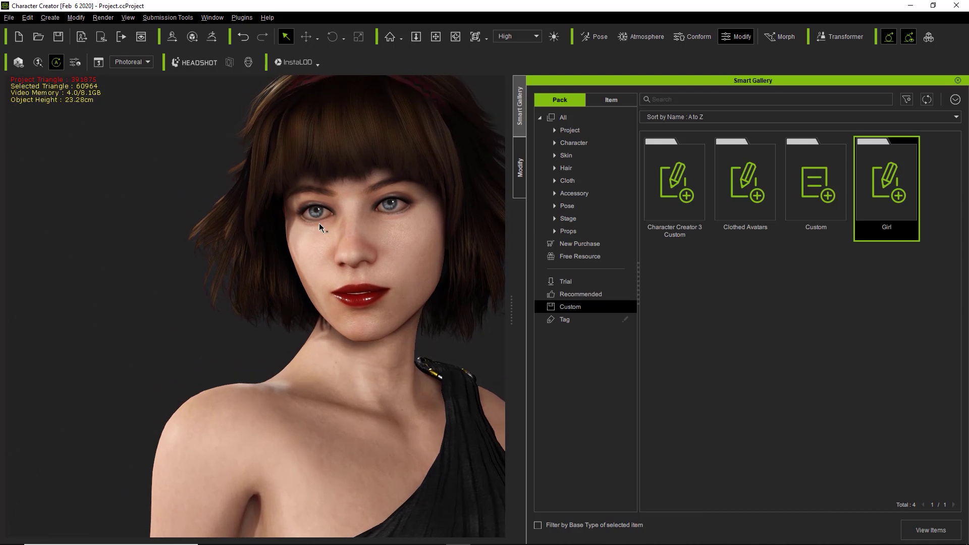
Render the image and export it as 'Girl Thumbnail' PNG, then close the preview
left_click(103, 18)
left_click(117, 33)
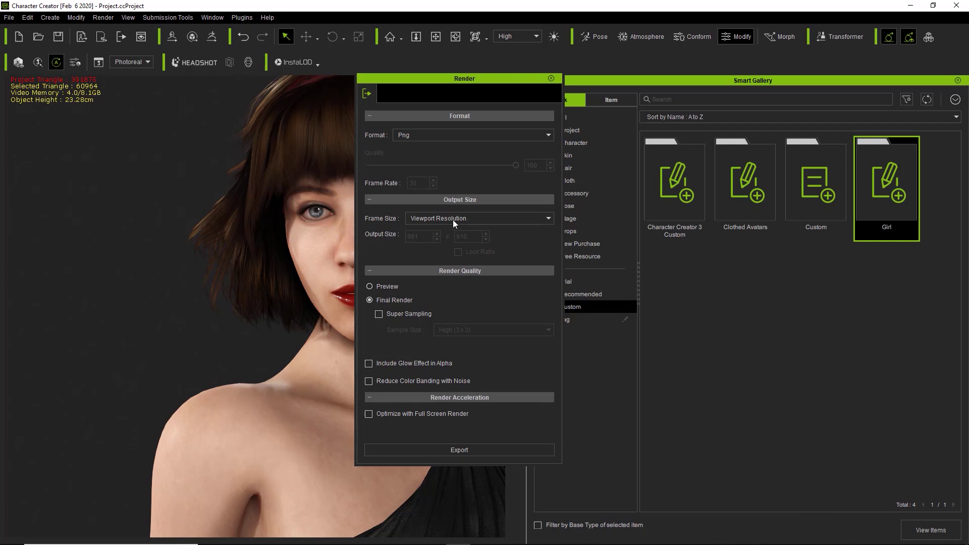
left_click(468, 446)
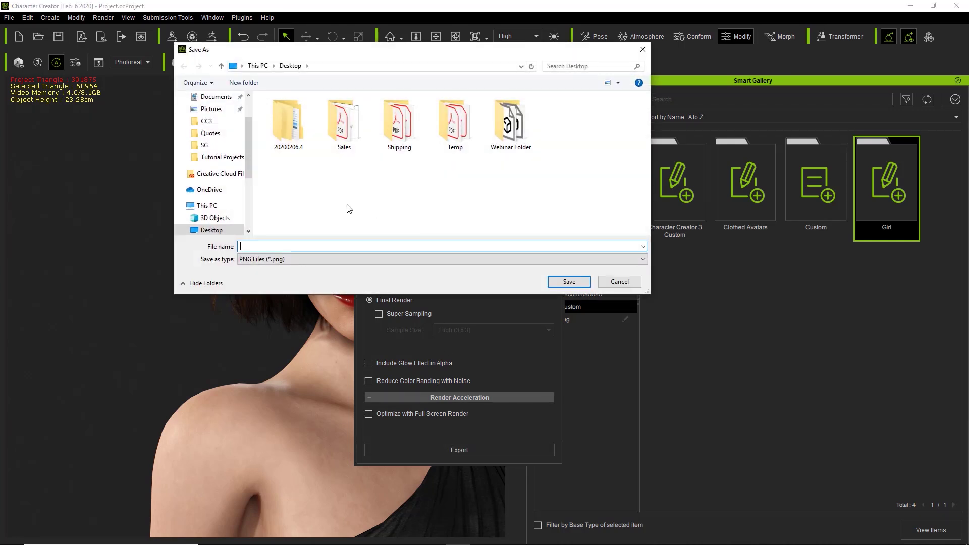
type("Girl Thumbnail")
key("Return")
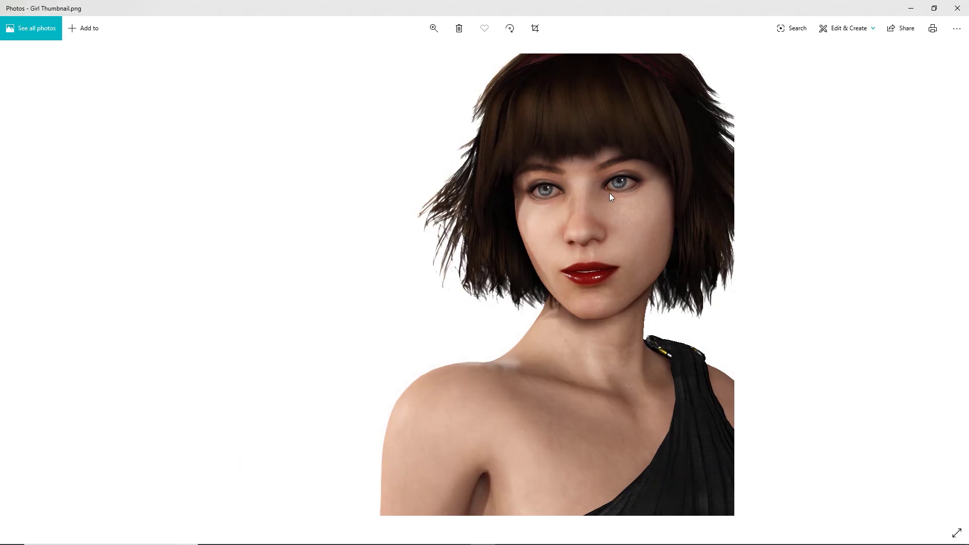
left_click(958, 8)
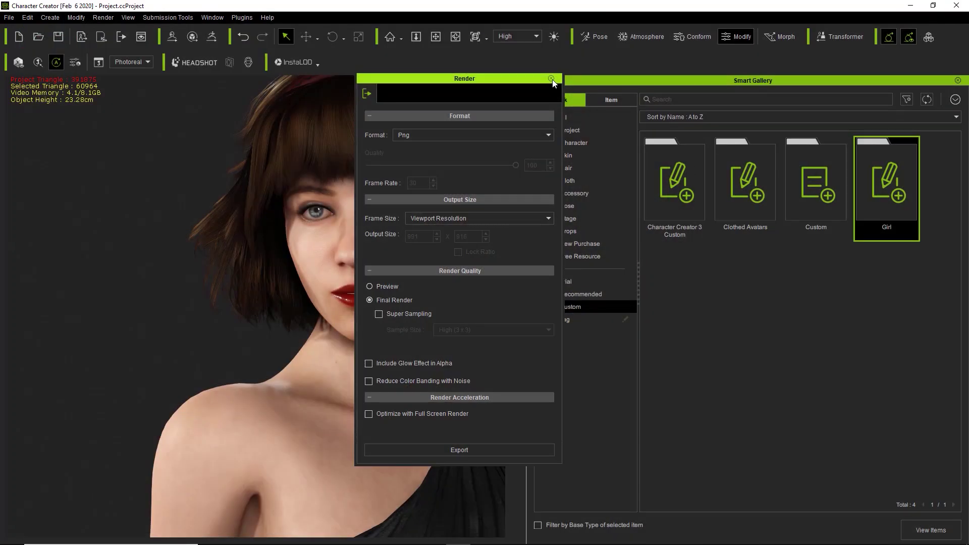
Load the Desktop's Girl Thumbnail image as the Girl pack thumbnail and open the pack
left_click(551, 79)
right_click(882, 186)
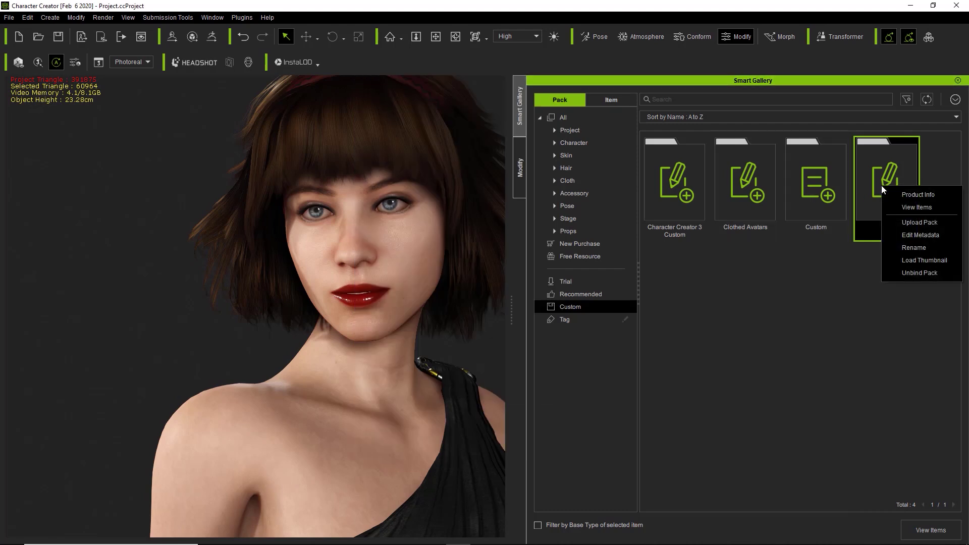
left_click(922, 261)
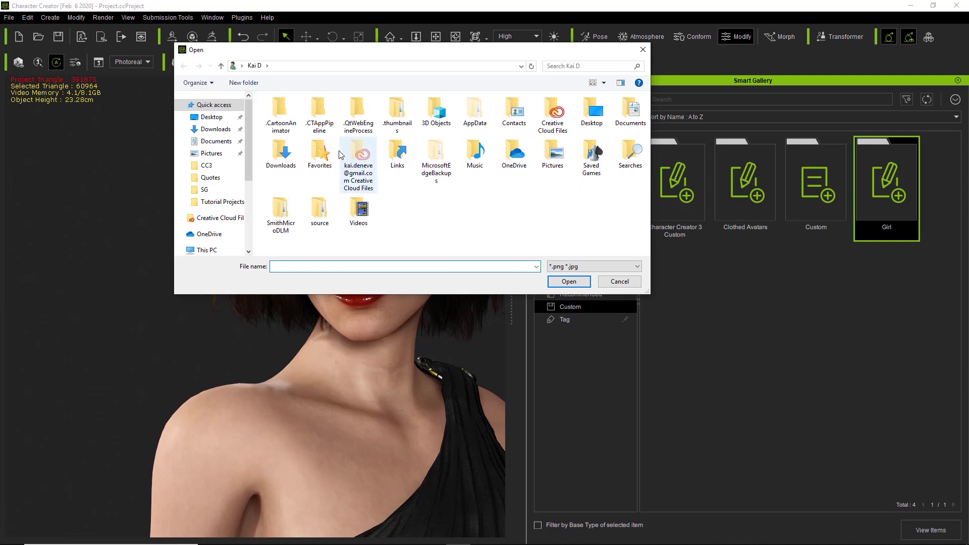
left_click(212, 117)
double_click(570, 126)
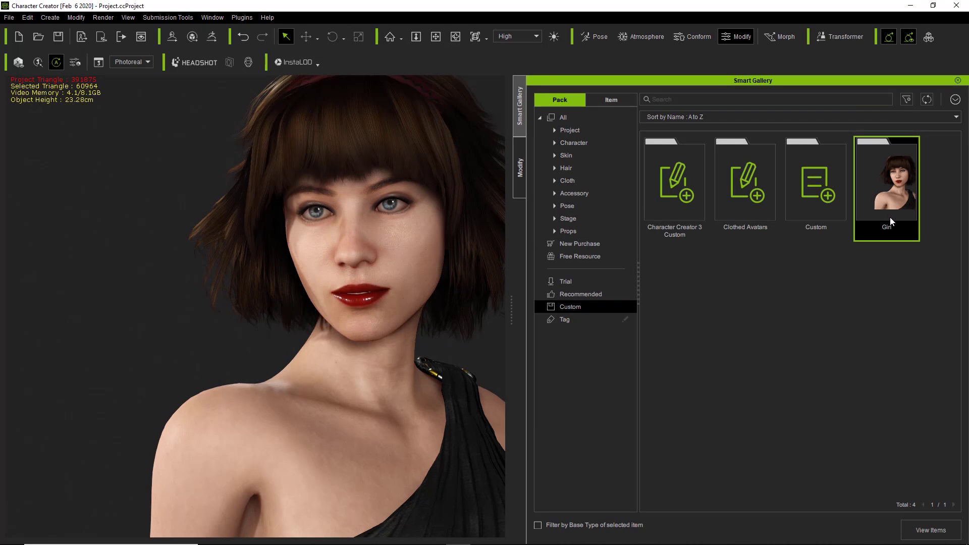
double_click(897, 192)
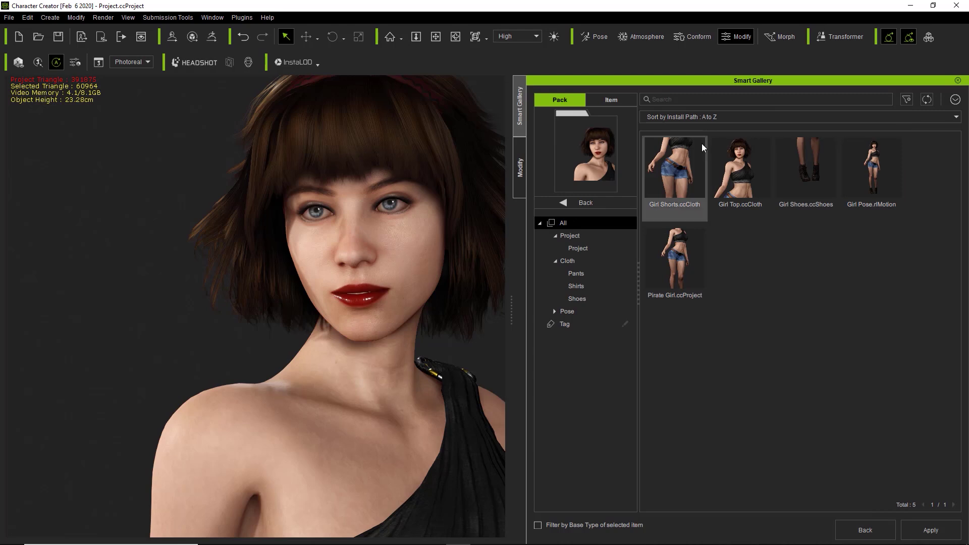
Leave the Girl pack and list all 174 installed packs
left_click(596, 201)
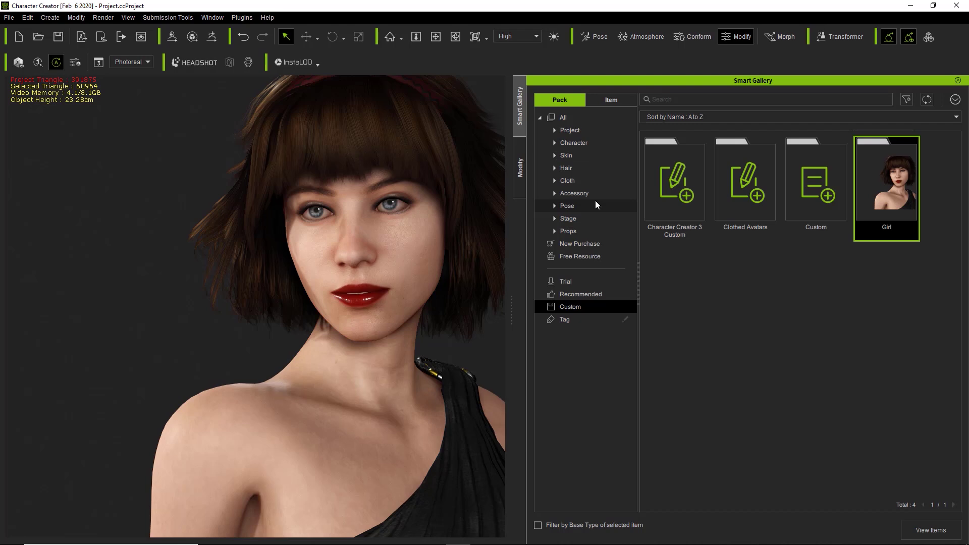
left_click(590, 119)
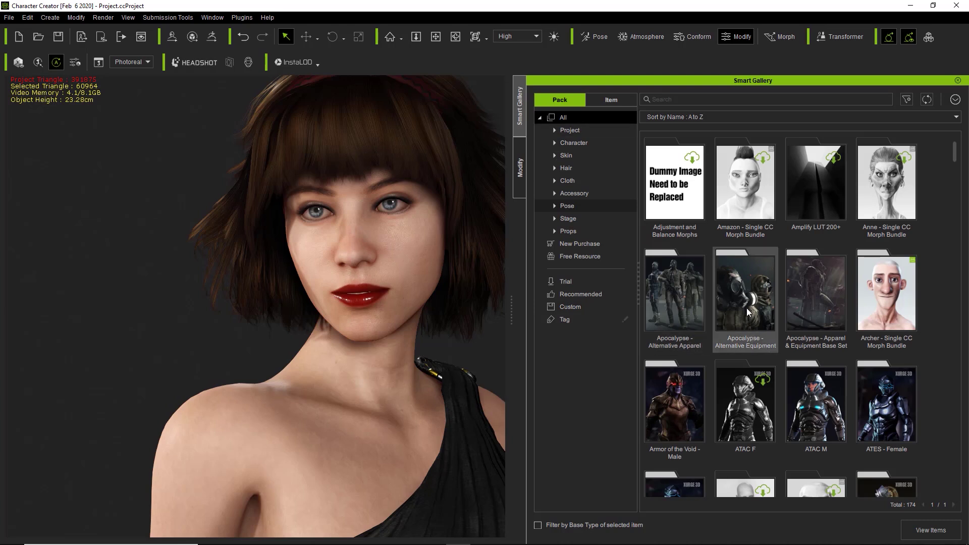
Open the Apocalypse - Apparel & Equipment Base Set pack and browse its Shirts, Coats, Gloves, Others and Shoes
double_click(807, 293)
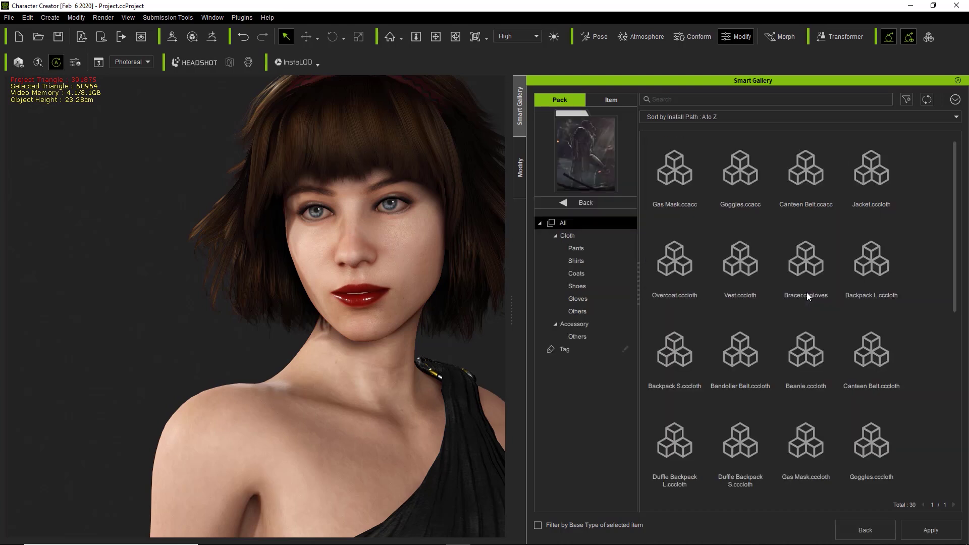
left_click(587, 257)
left_click(586, 273)
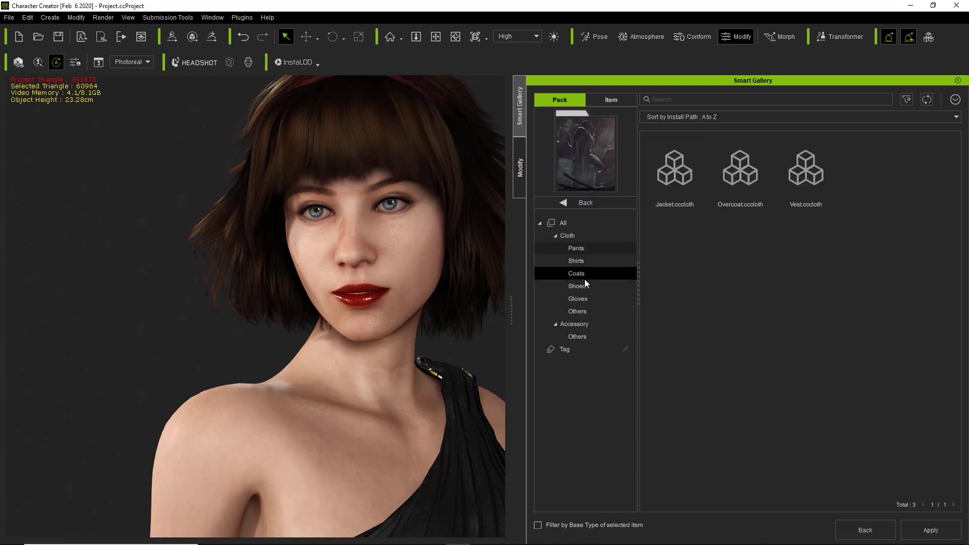
left_click(582, 296)
left_click(577, 311)
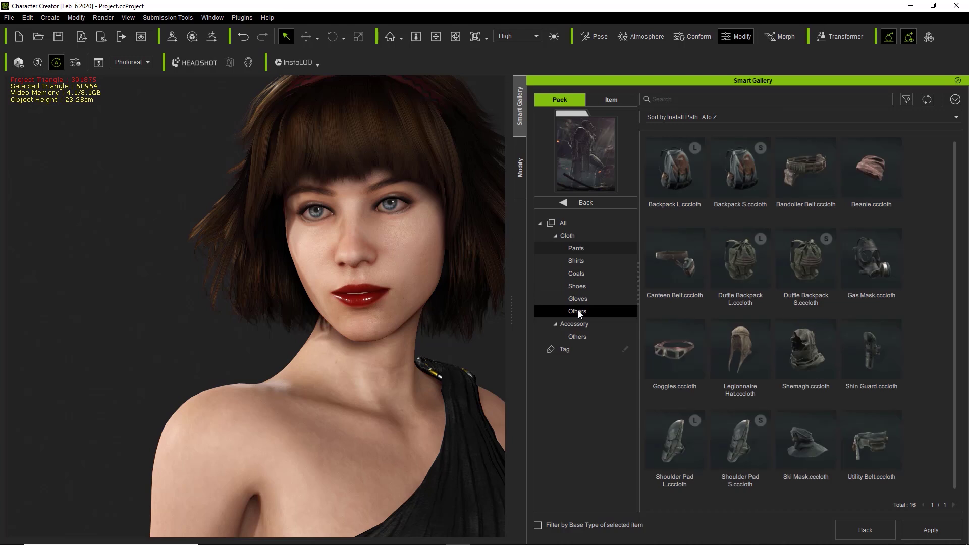
left_click(582, 336)
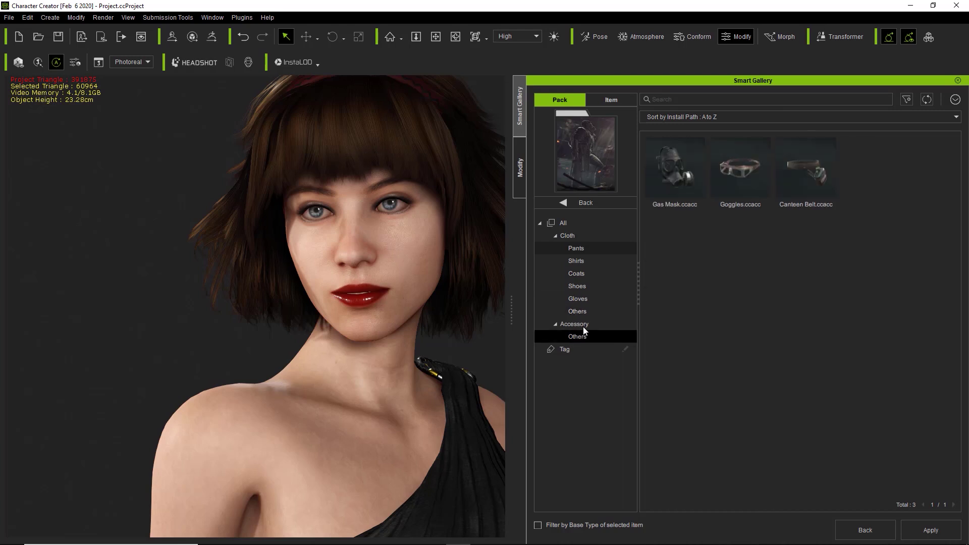
left_click(584, 298)
left_click(583, 285)
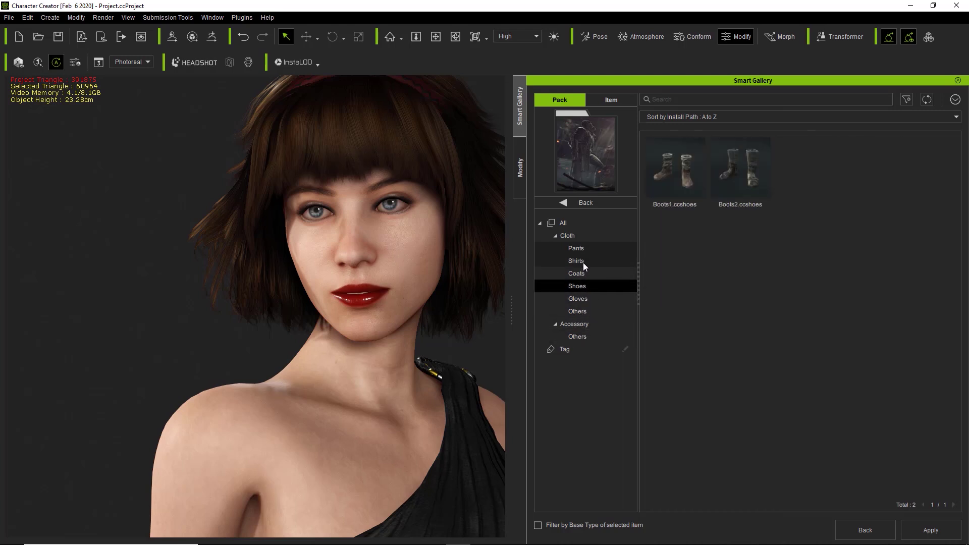
left_click(583, 263)
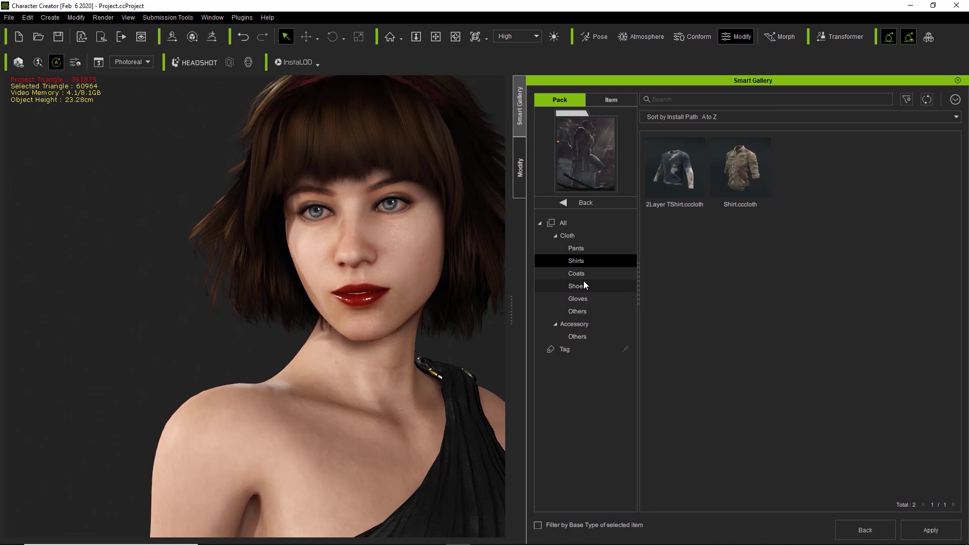
left_click(583, 286)
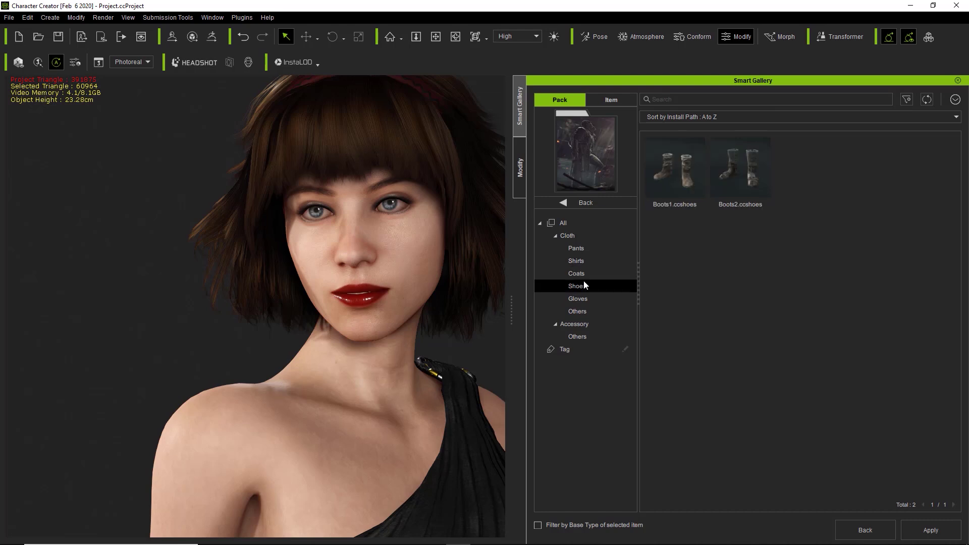